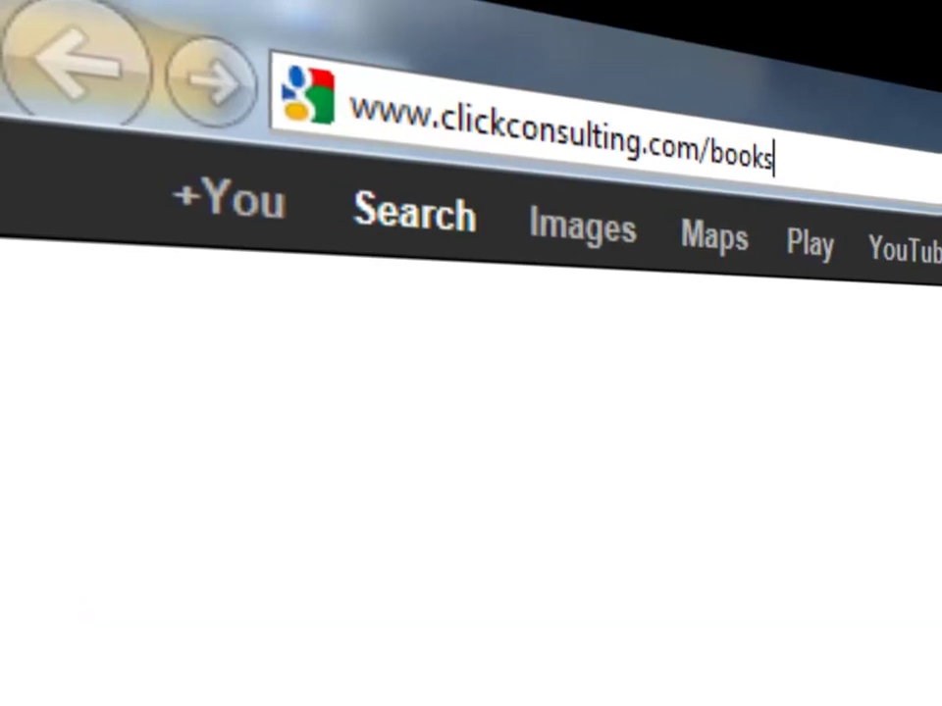
# - Load the book's downloads page to get Data Validation.xlsx, then open it on the Exercise 1 sheet
pyautogui.press('Return')
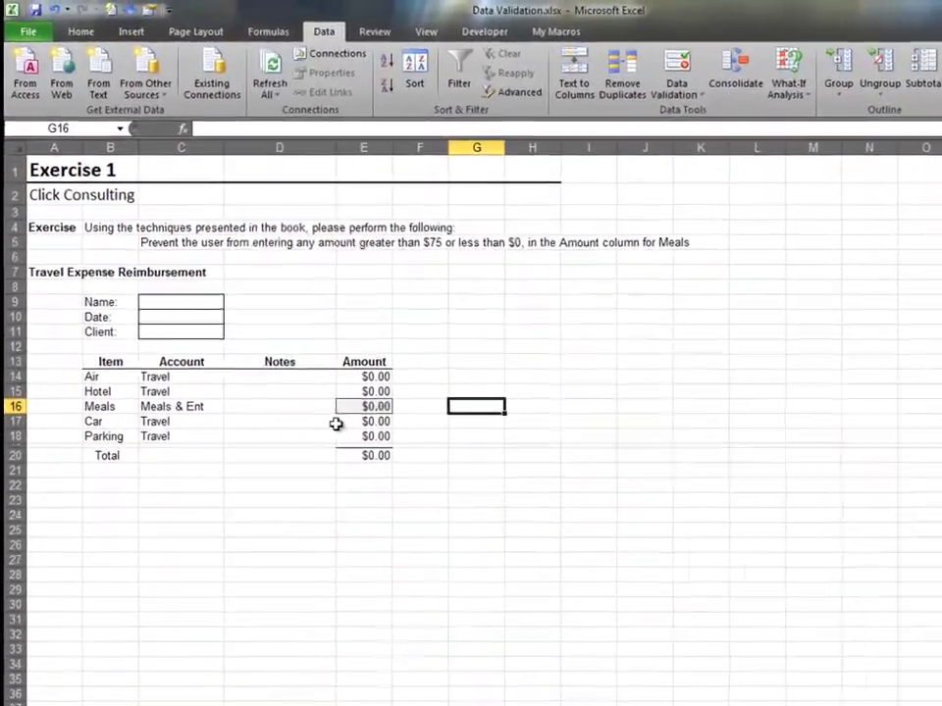
pyautogui.click(452, 392)
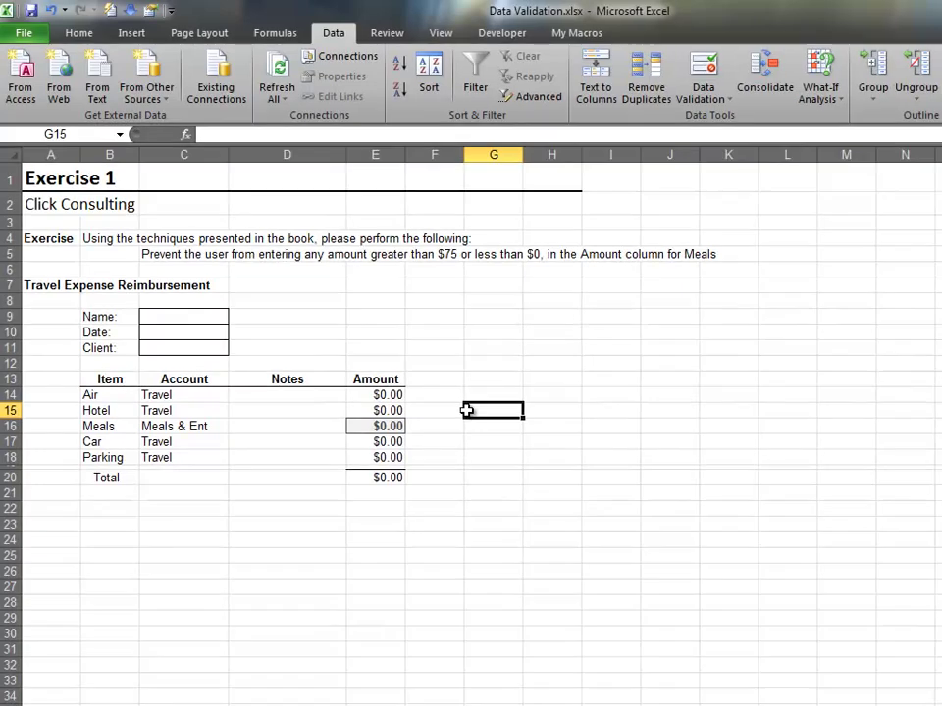
pyautogui.click(376, 426)
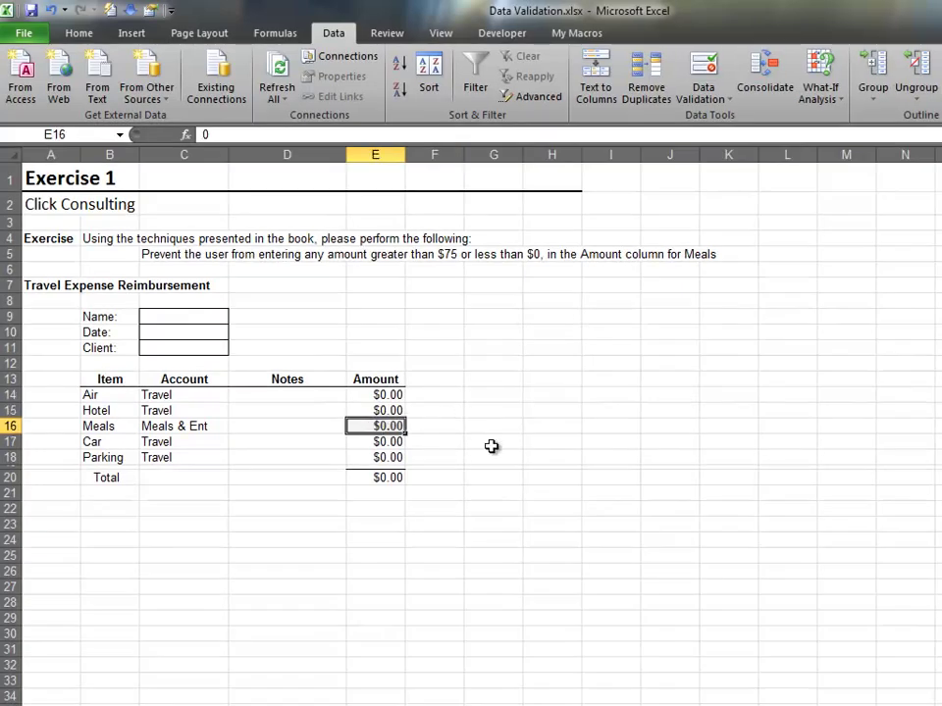
pyautogui.write('1')
pyautogui.press('Return')
pyautogui.press('Up')
pyautogui.press('F2')
pyautogui.press('Return')
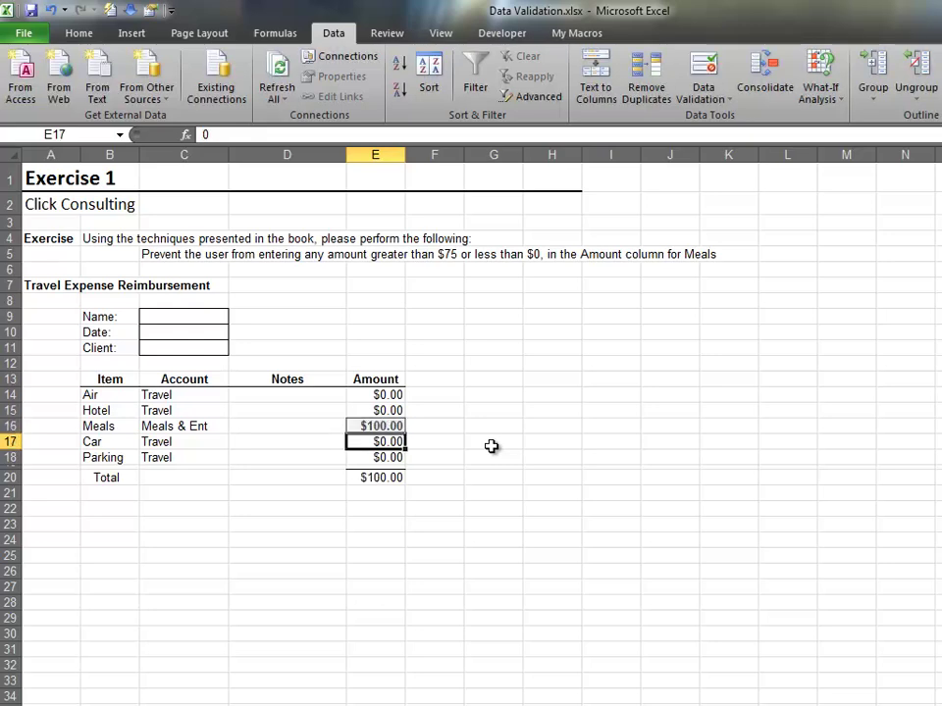
pyautogui.press('Up')
pyautogui.write('0')
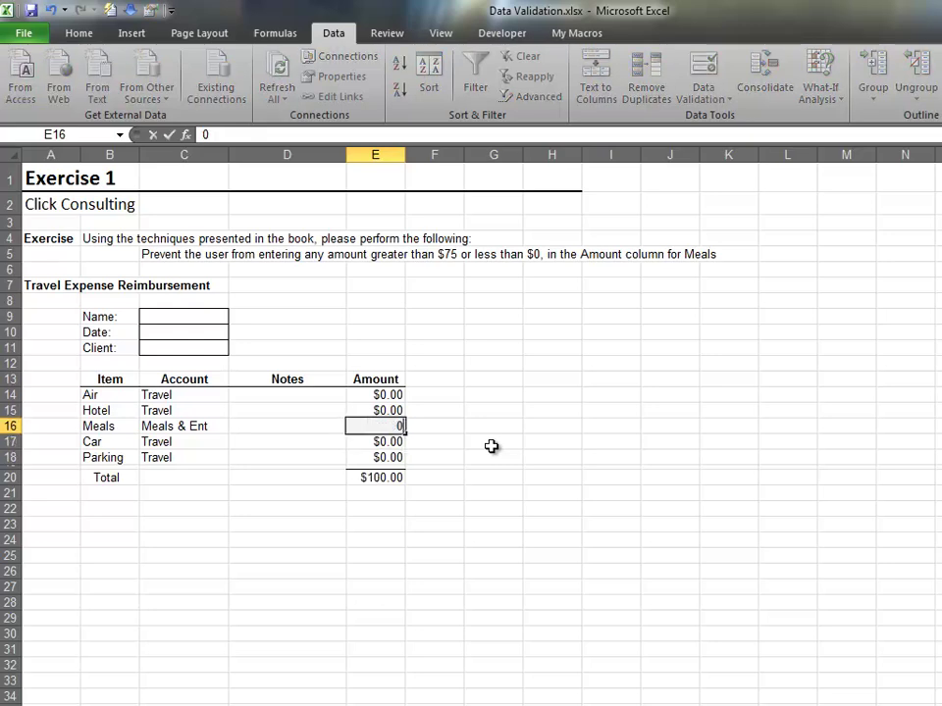
pyautogui.press('Return')
pyautogui.press('Up')
pyautogui.click(475, 425)
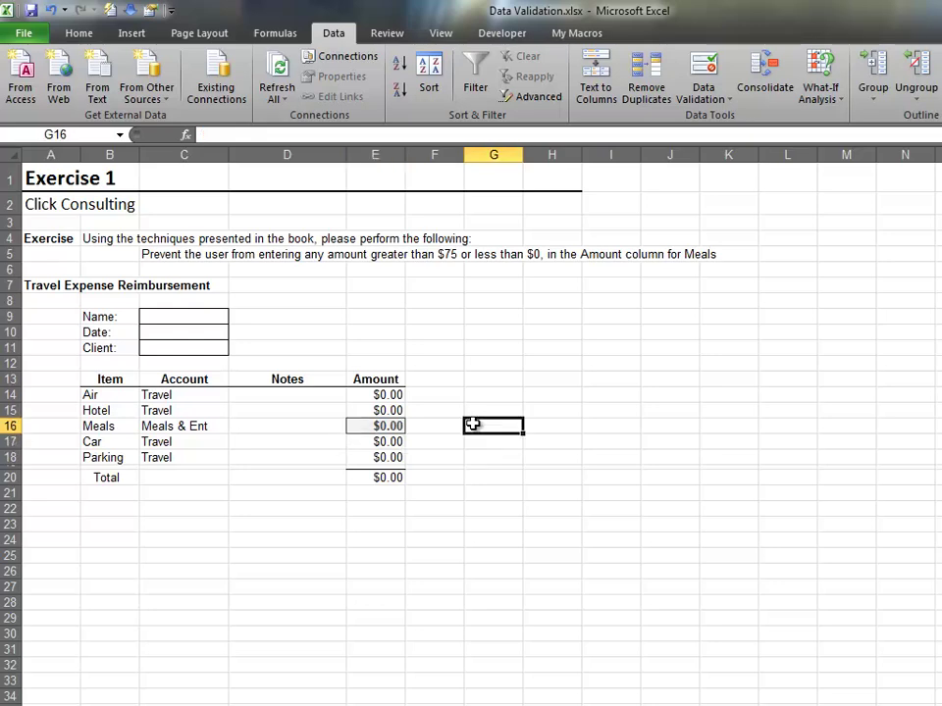
pyautogui.click(389, 425)
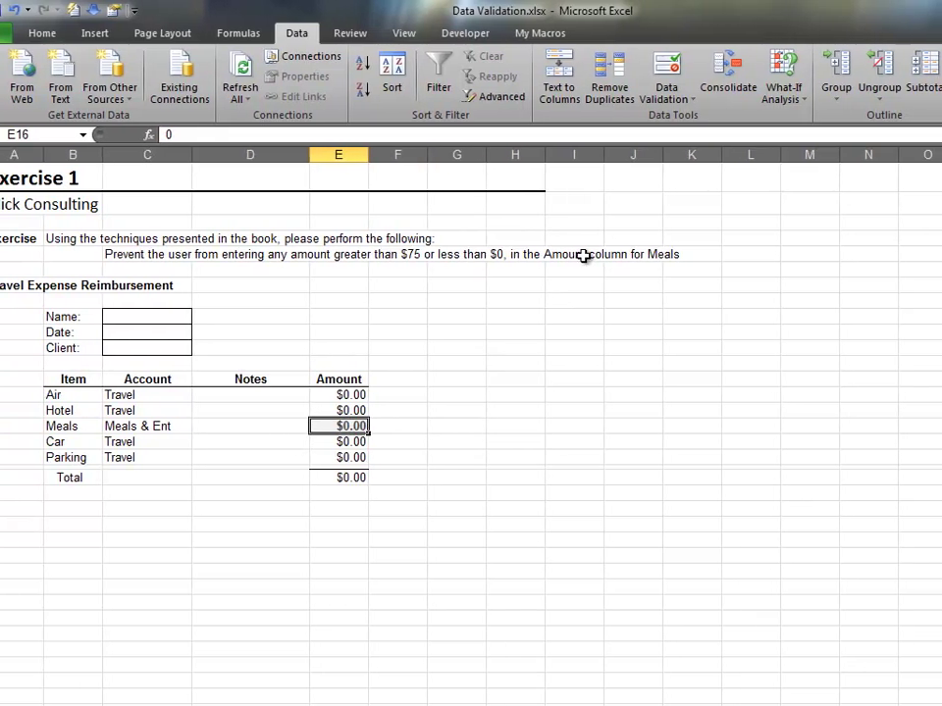
# - Add a Decimal 'between' validation rule from 0 to 75 to the Meals amount cell E16
pyautogui.click(659, 83)
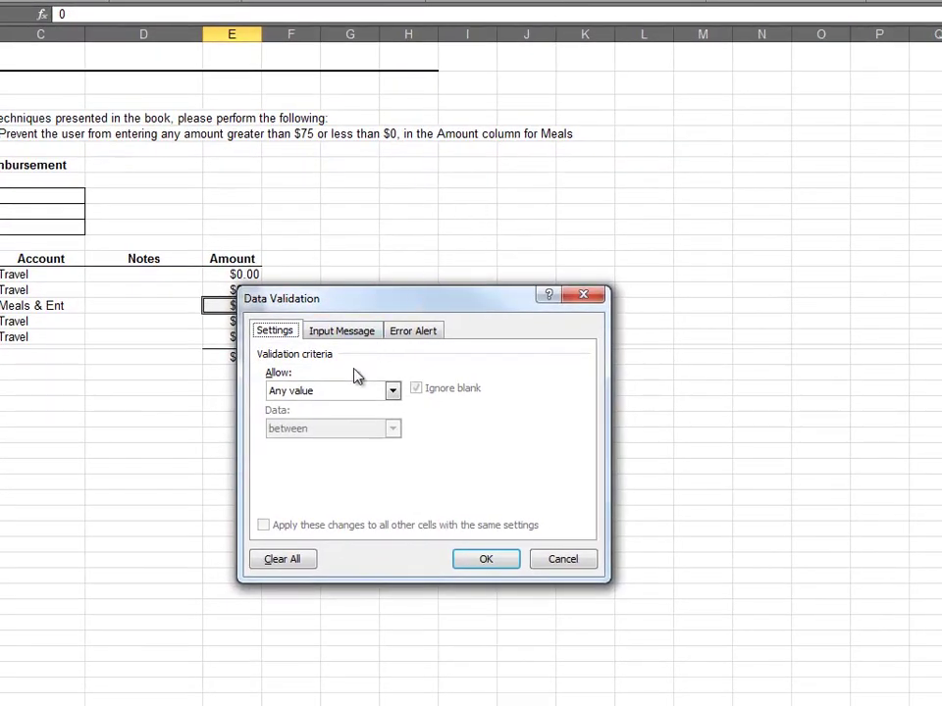
pyautogui.click(336, 391)
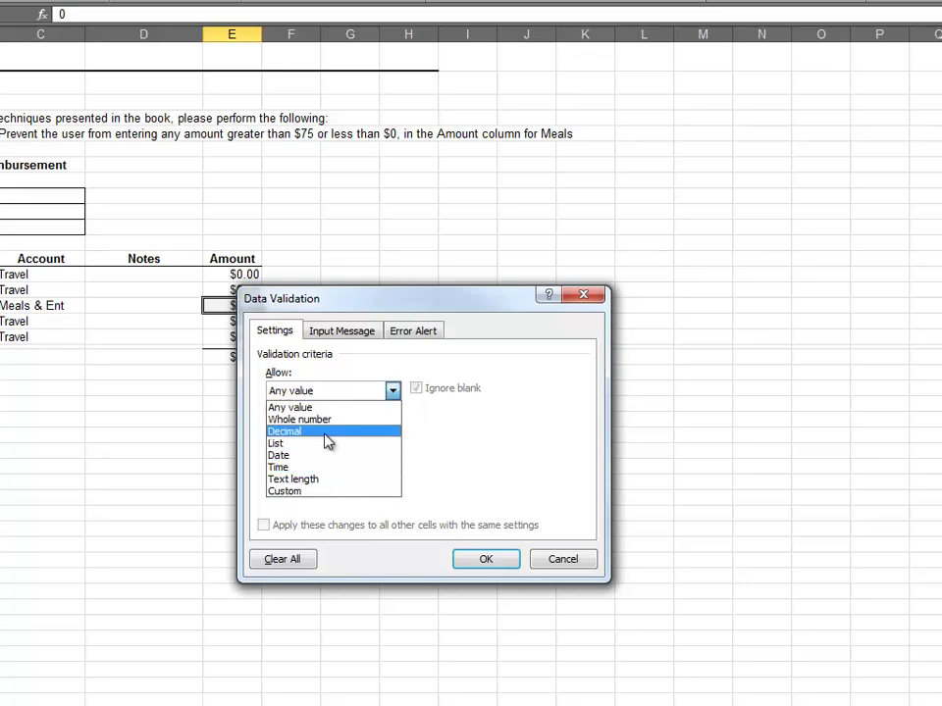
pyautogui.click(318, 432)
pyautogui.click(311, 432)
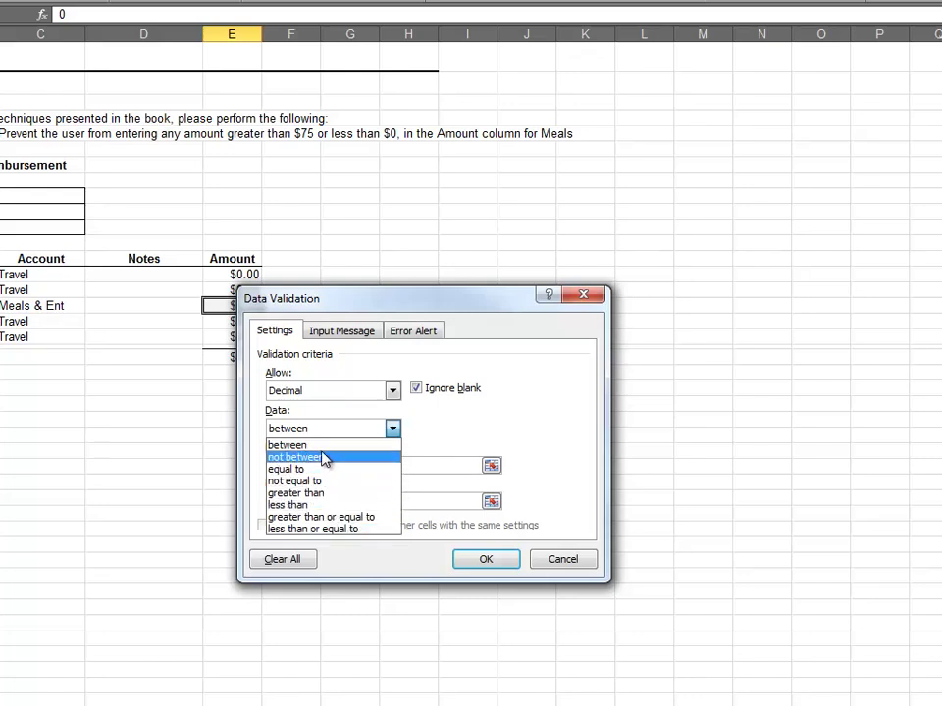
pyautogui.click(324, 446)
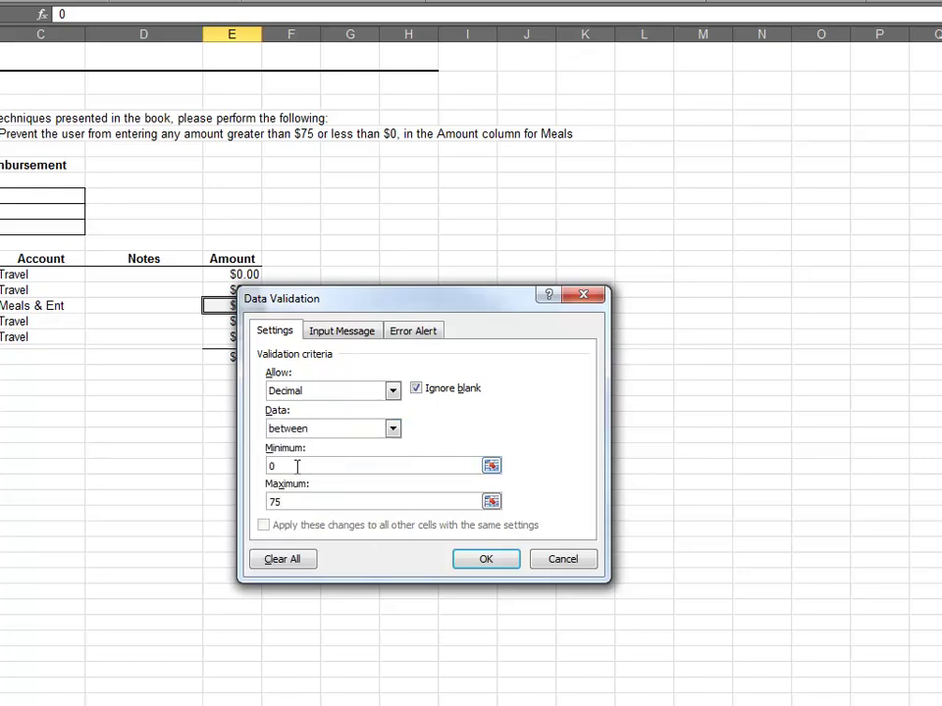
pyautogui.click(487, 559)
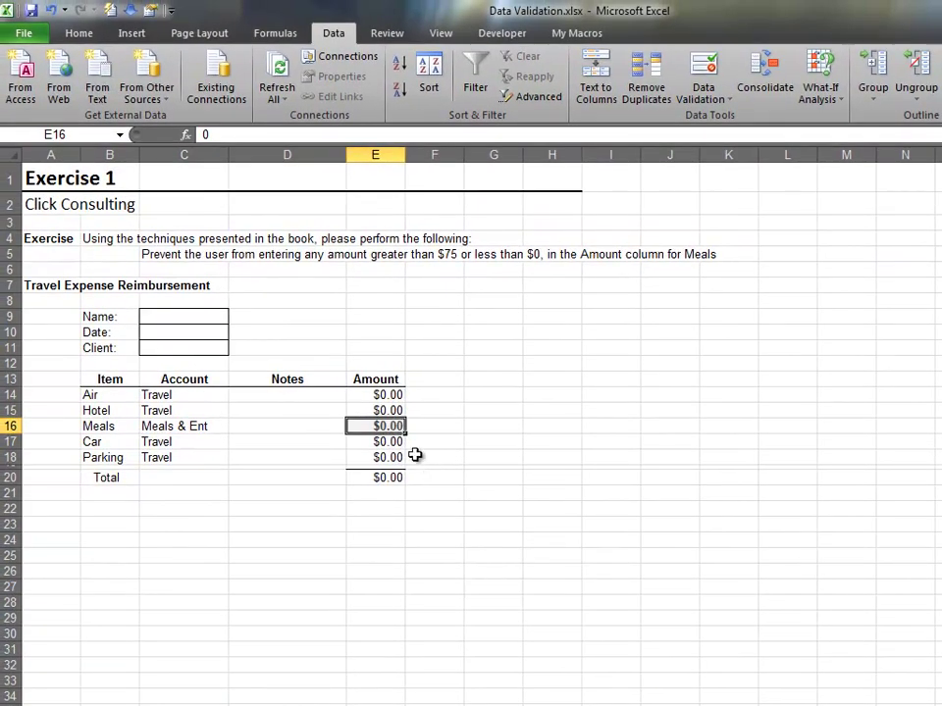
# - Enter 1 as the Meals amount, then confirm that 100 is rejected and cancel it
pyautogui.write('1')
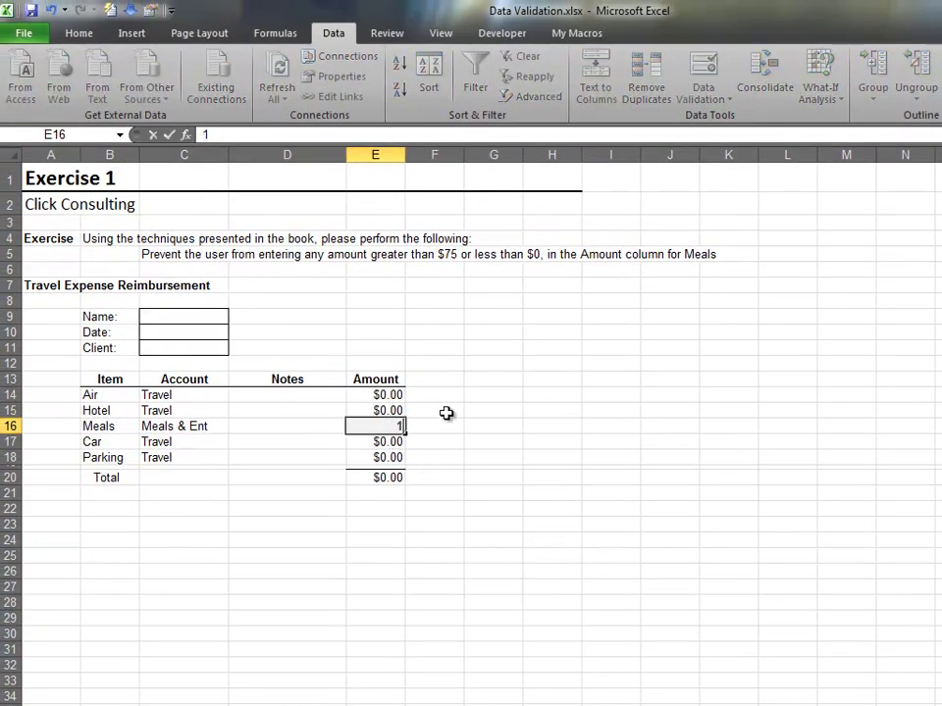
pyautogui.press('Return')
pyautogui.press('Up')
pyautogui.press('F2')
pyautogui.press('Return')
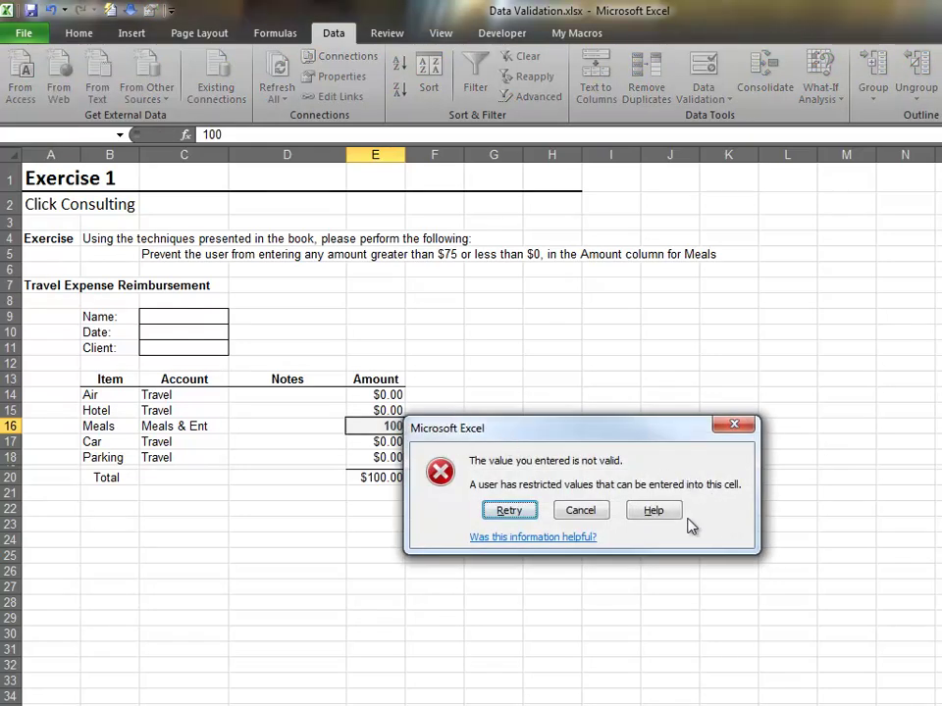
pyautogui.click(579, 511)
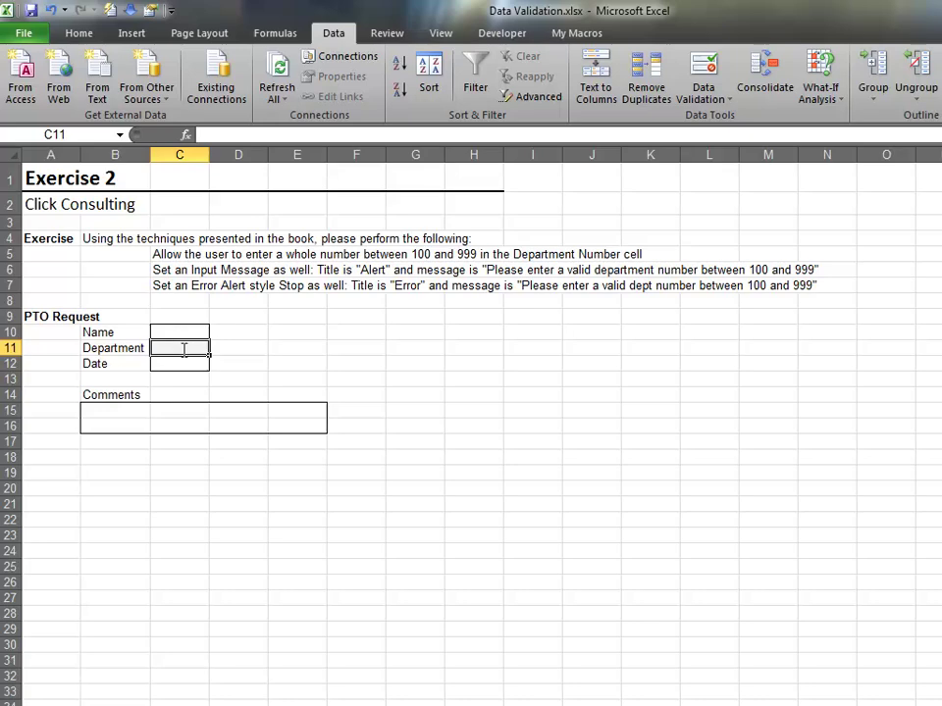
pyautogui.write('100')
pyautogui.press('Return')
pyautogui.click(182, 349)
pyautogui.write('1000')
pyautogui.press('Return')
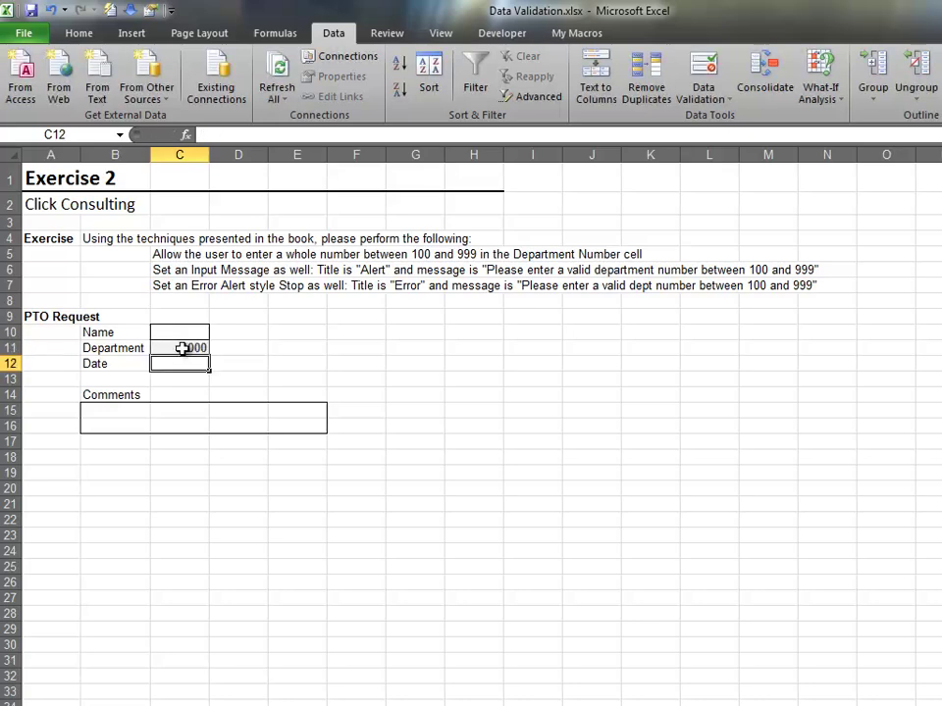
pyautogui.press('Up')
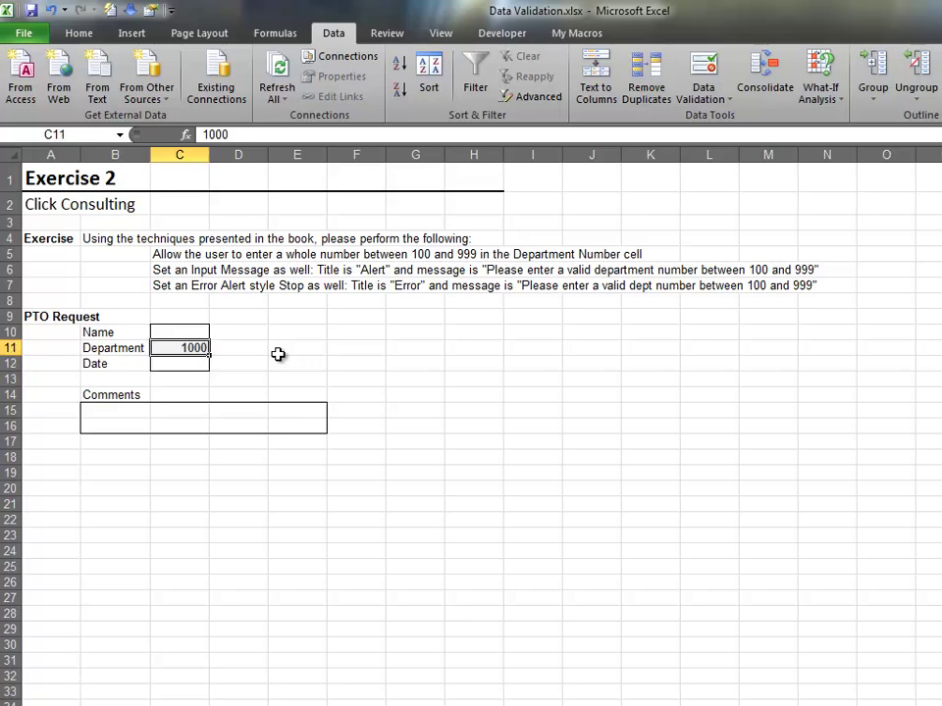
pyautogui.press('Delete')
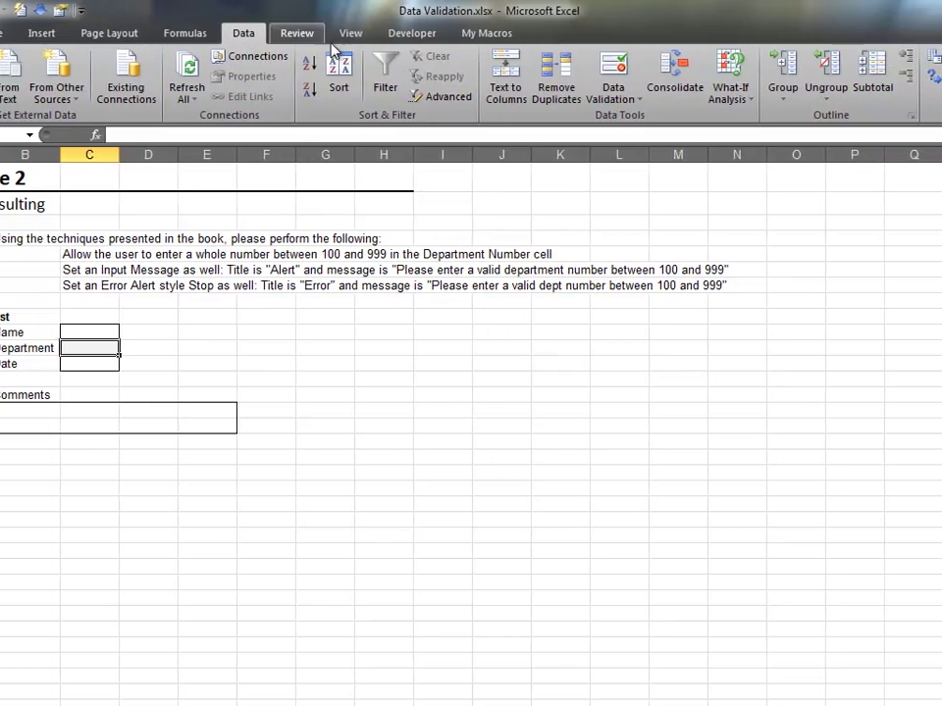
# - Set Department cell C11 validation to whole numbers between 100 and 999
pyautogui.click(605, 69)
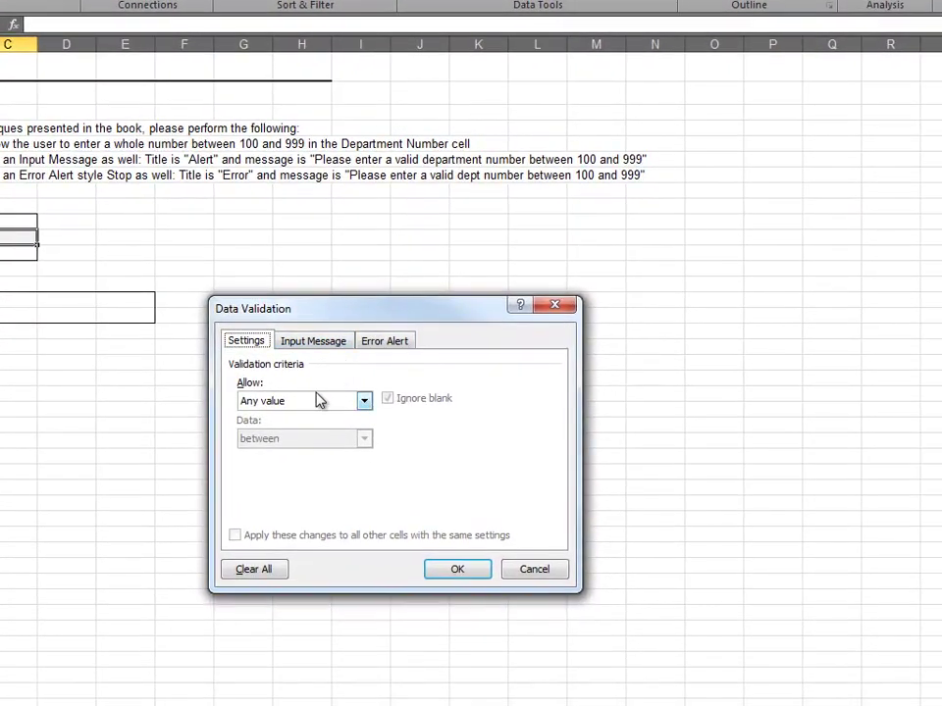
pyautogui.click(386, 514)
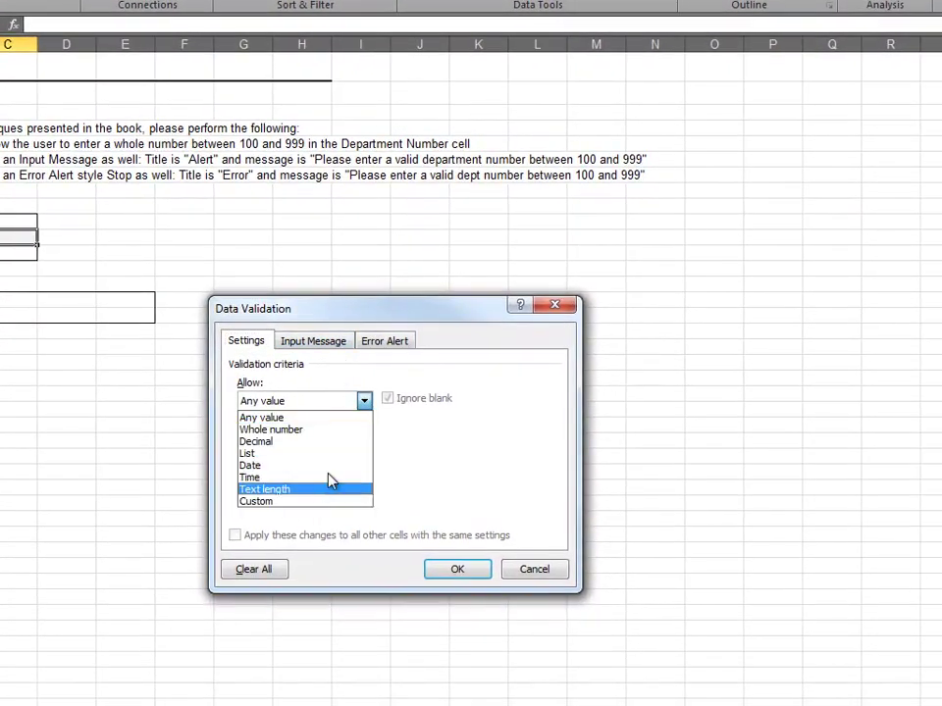
pyautogui.click(332, 431)
pyautogui.click(322, 440)
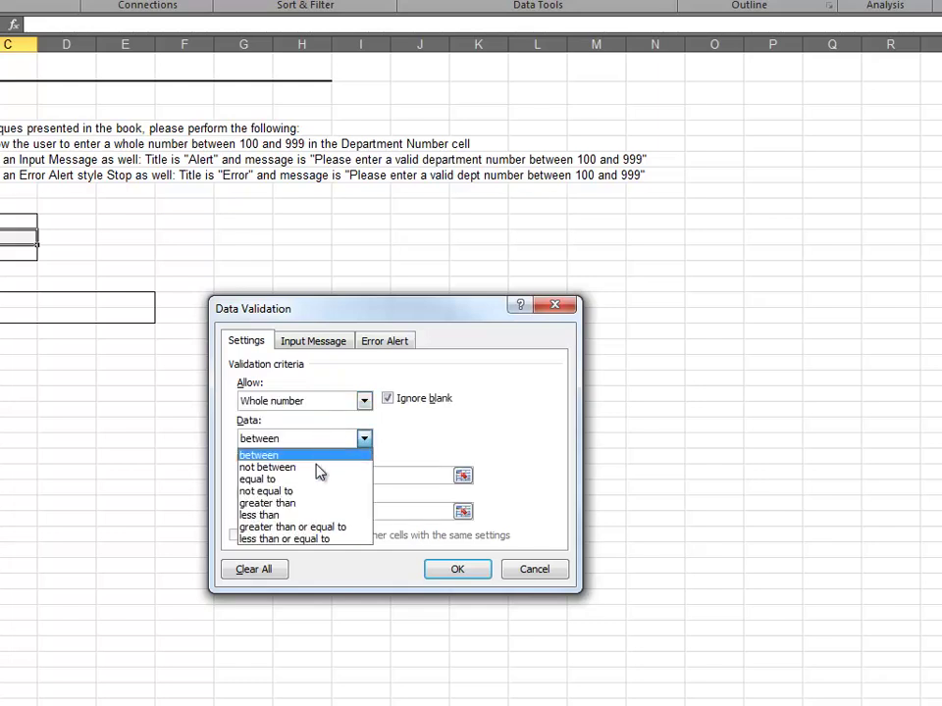
pyautogui.click(320, 456)
pyautogui.click(294, 476)
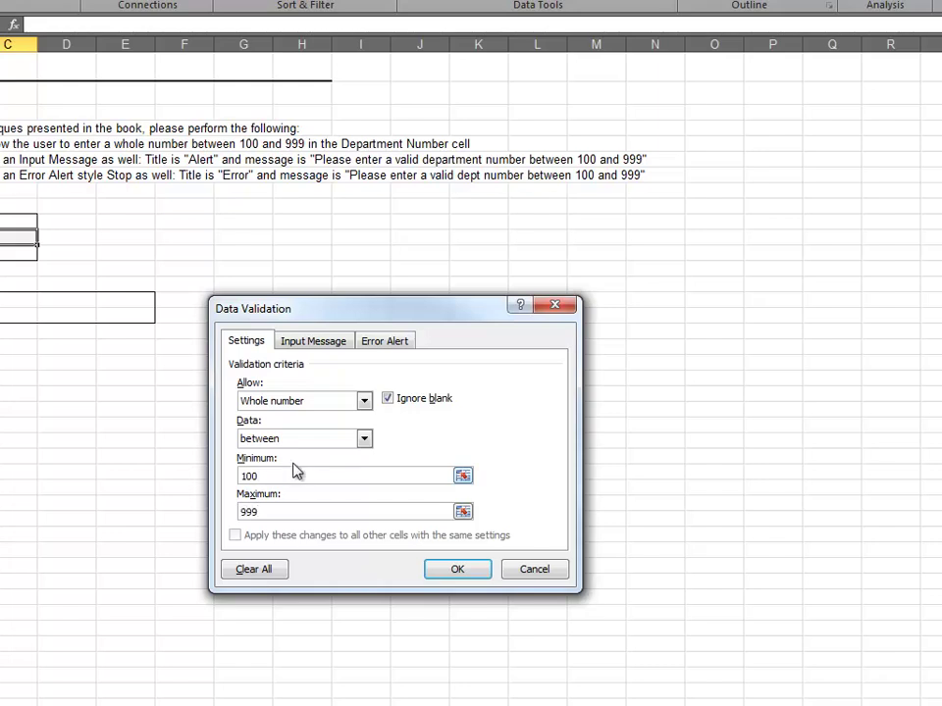
# - Add input message 'Alert': 'Please enter a valid department number between 100 and 999'
pyautogui.click(313, 347)
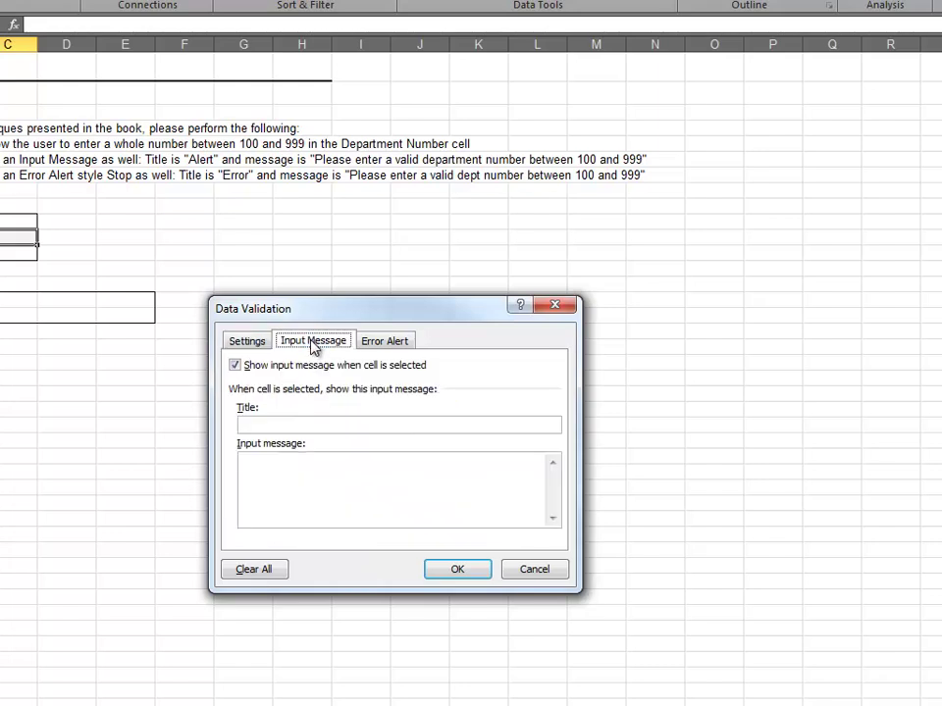
pyautogui.click(301, 424)
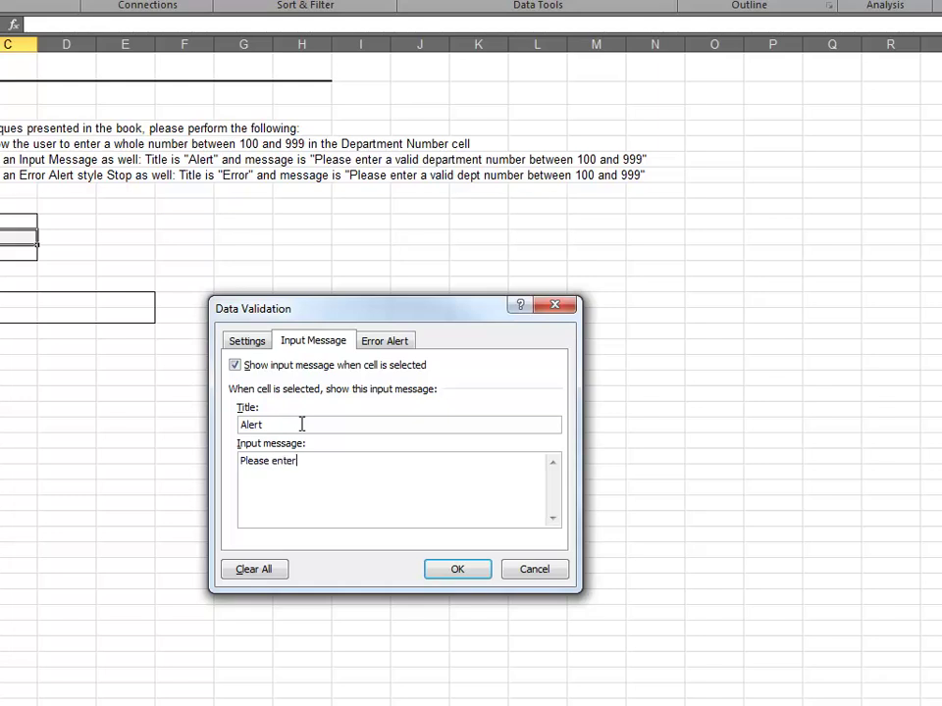
pyautogui.write('a valid department number between 100 and 999')
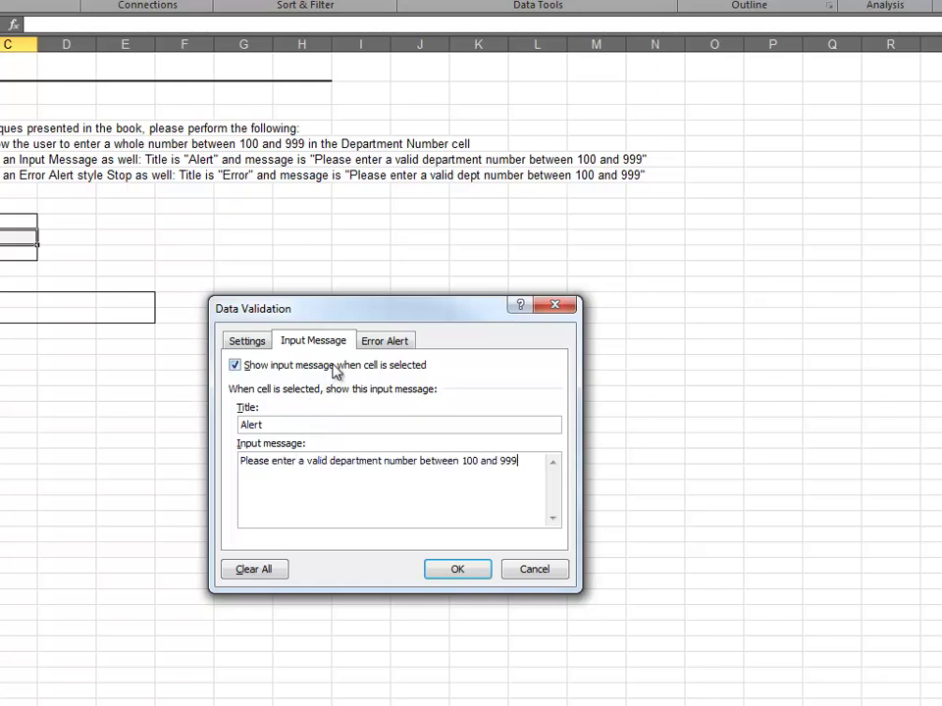
pyautogui.click(384, 345)
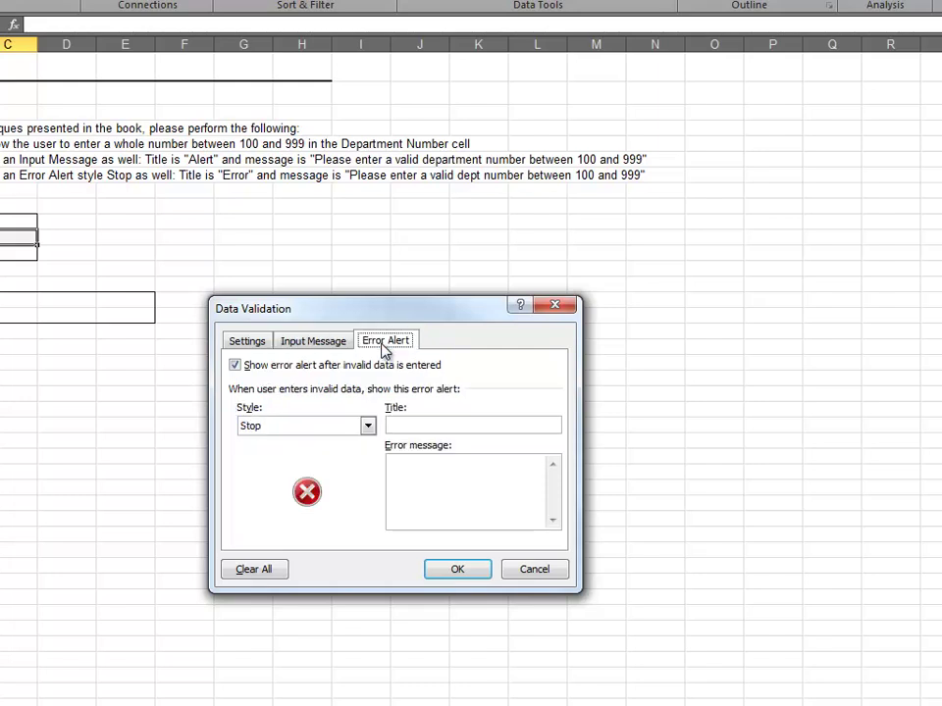
# - Add a Stop error alert titled 'Error' with the 100–999 dept number message, and apply the rule
pyautogui.click(366, 425)
pyautogui.click(328, 445)
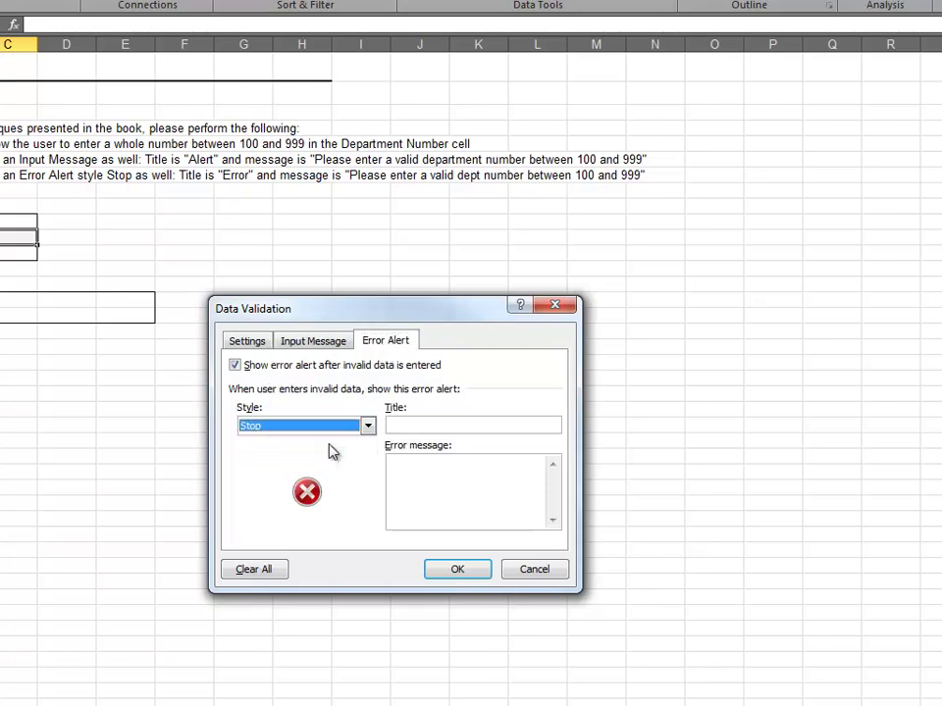
pyautogui.click(416, 425)
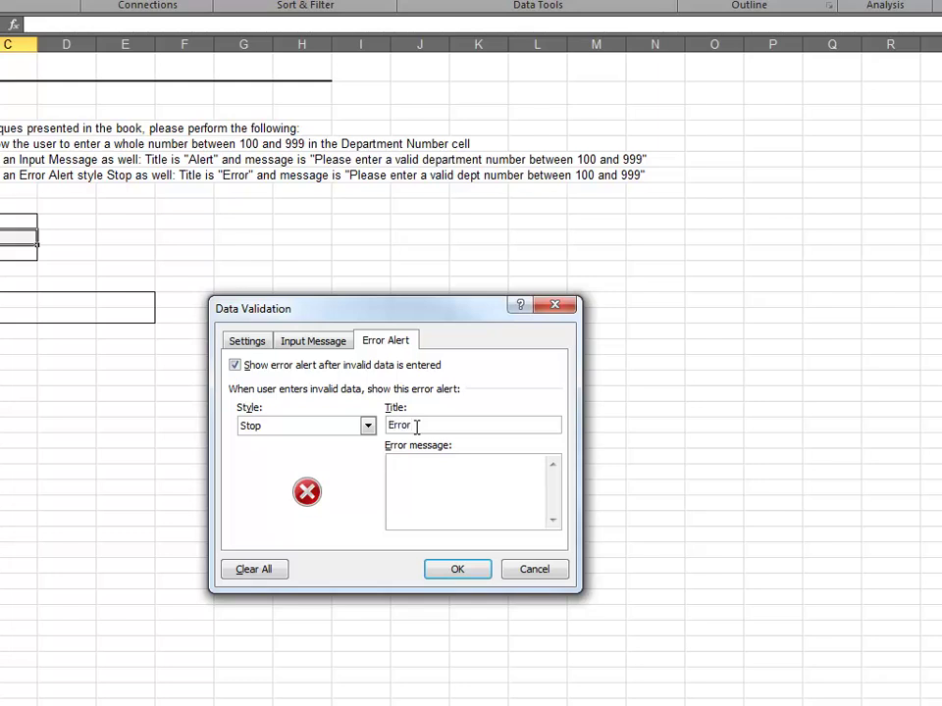
pyautogui.write('ase enter a valid dept number between 100 and 999')
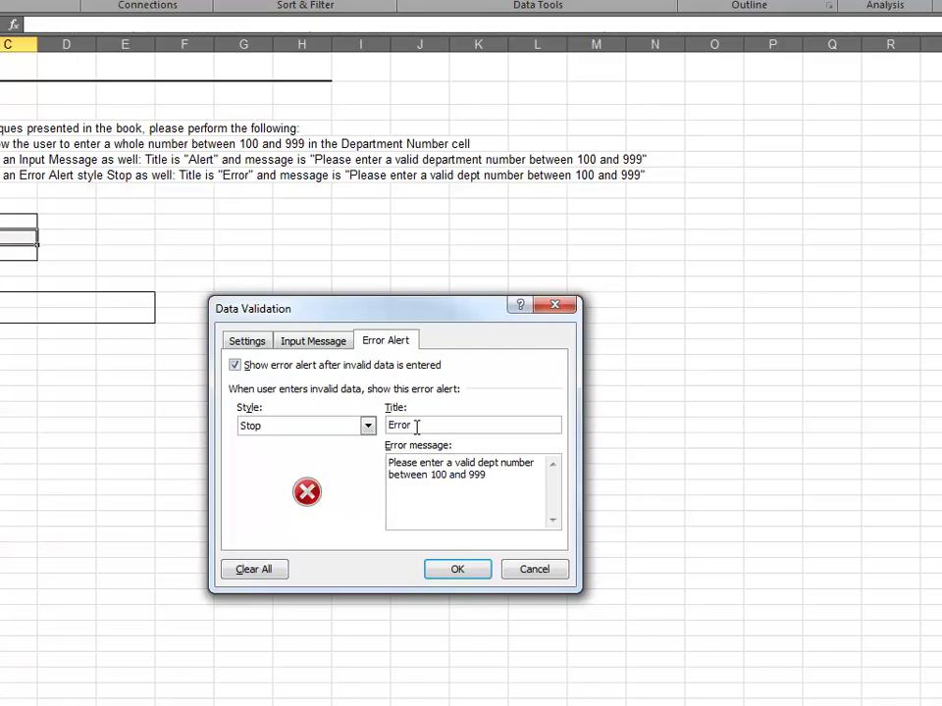
pyautogui.click(479, 569)
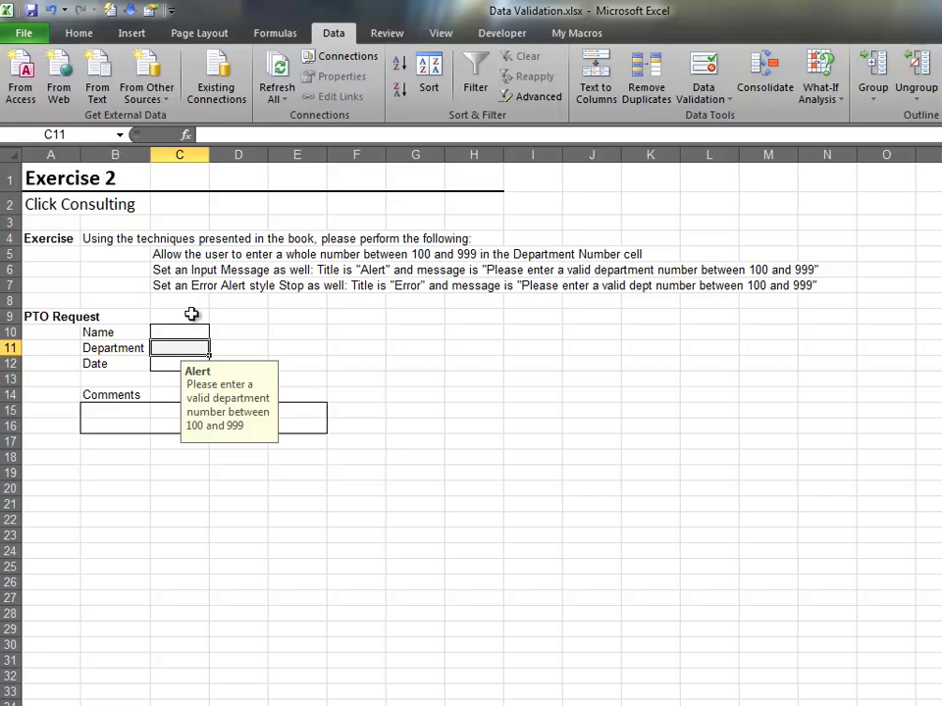
# - Enter 100 in Department cell C11, showing its Alert input tip
pyautogui.click(192, 316)
pyautogui.click(194, 331)
pyautogui.click(186, 348)
pyautogui.write('100')
pyautogui.press('Return')
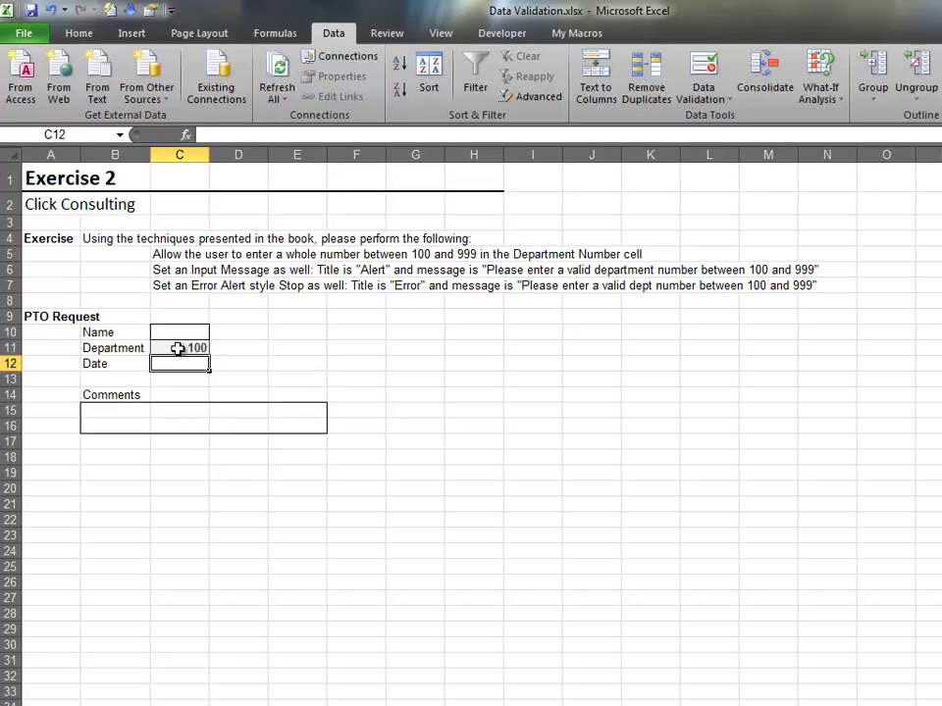
# - Change the department number to 1000, then cancel the resulting Error alert
pyautogui.press('Up')
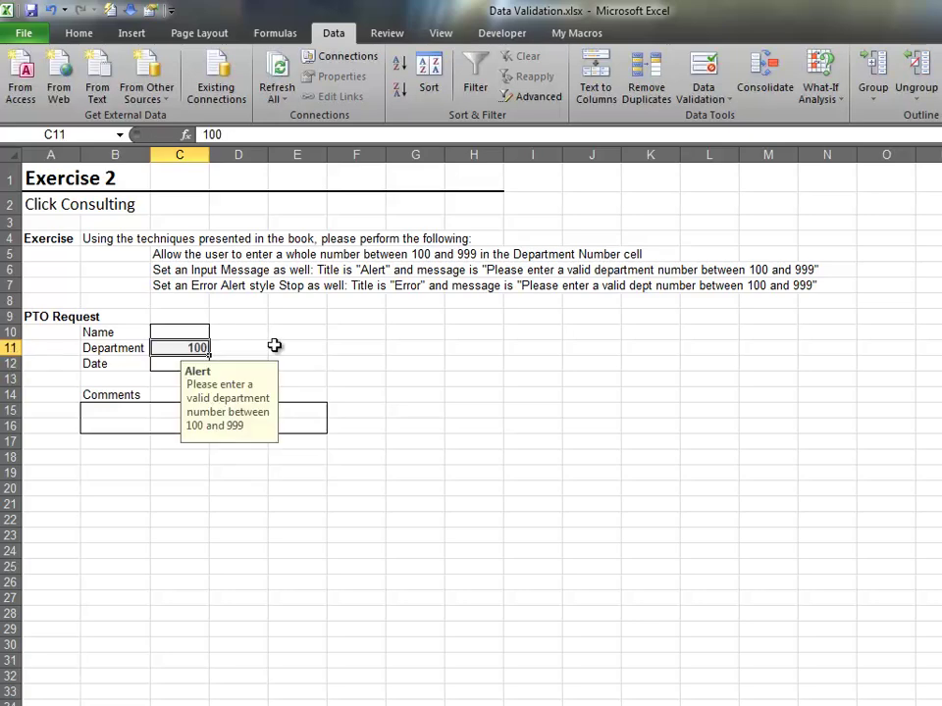
pyautogui.press('F2')
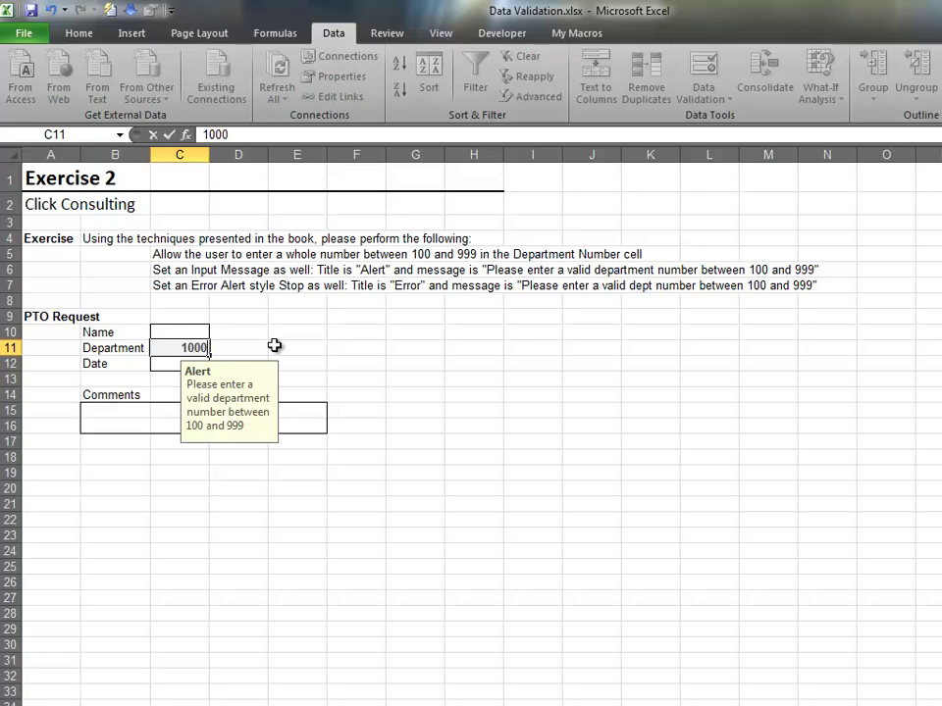
pyautogui.write('0')
pyautogui.press('Return')
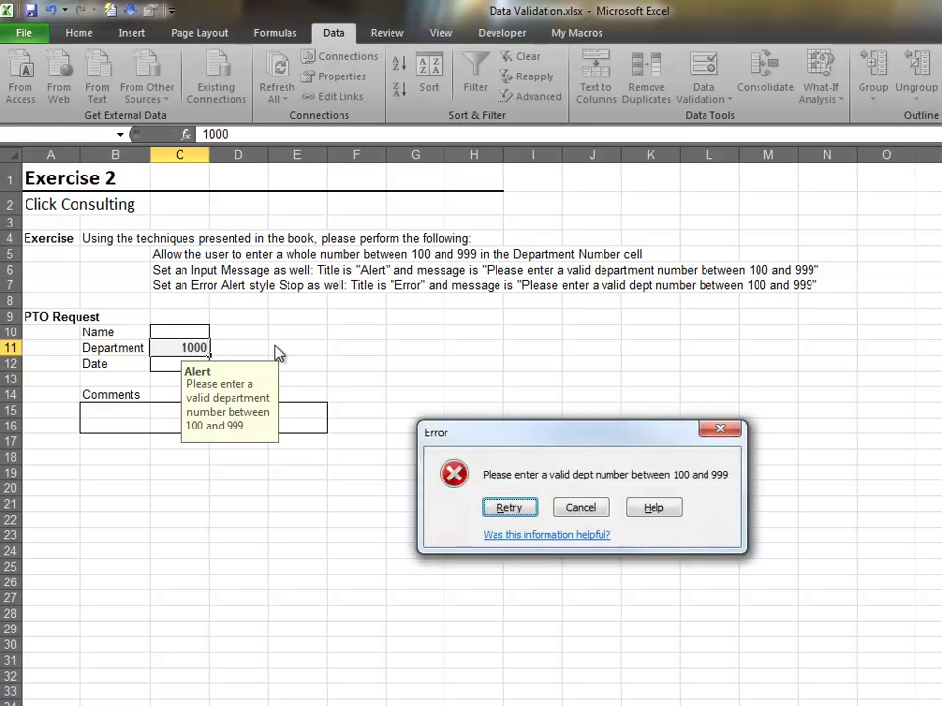
pyautogui.click(581, 508)
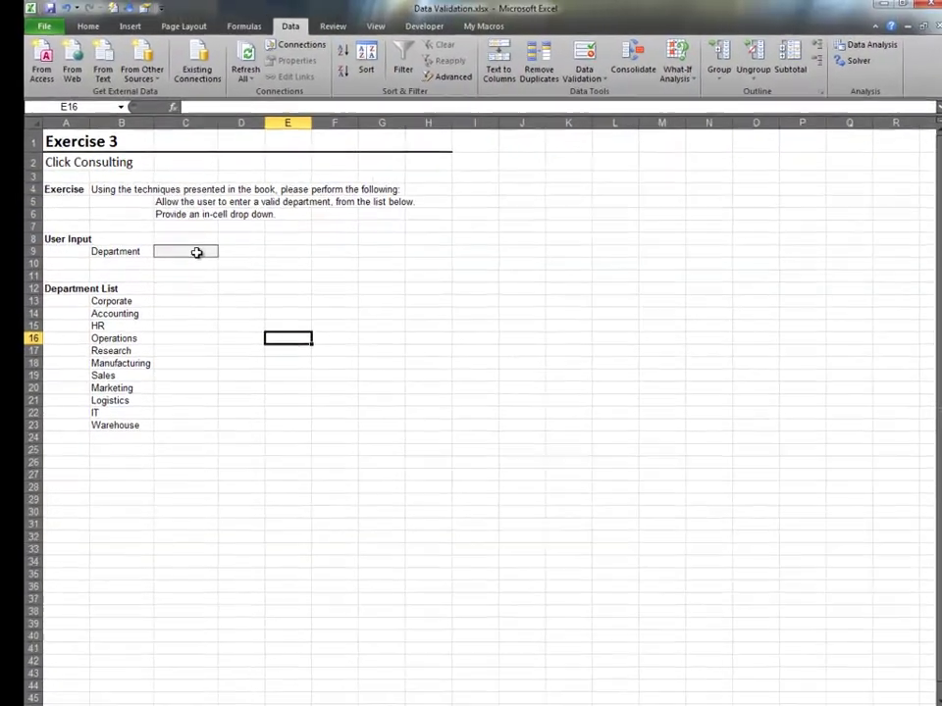
# - Give Department cell C9 a List validation sourced from the department names in B13:B23
pyautogui.click(194, 243)
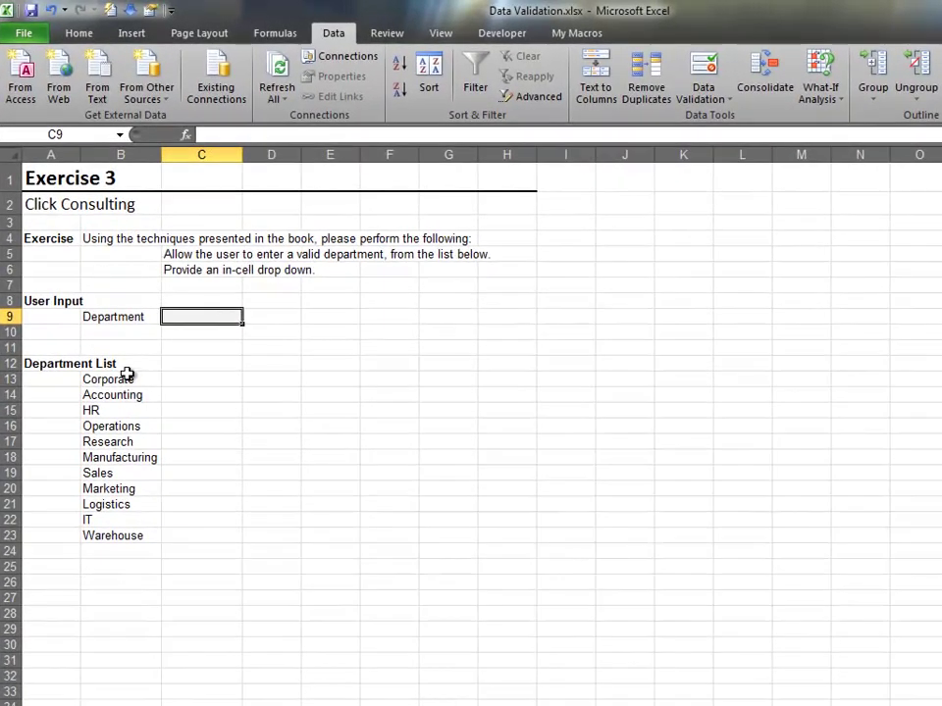
pyautogui.moveTo(128, 376); pyautogui.dragTo(130, 536)
pyautogui.click(205, 316)
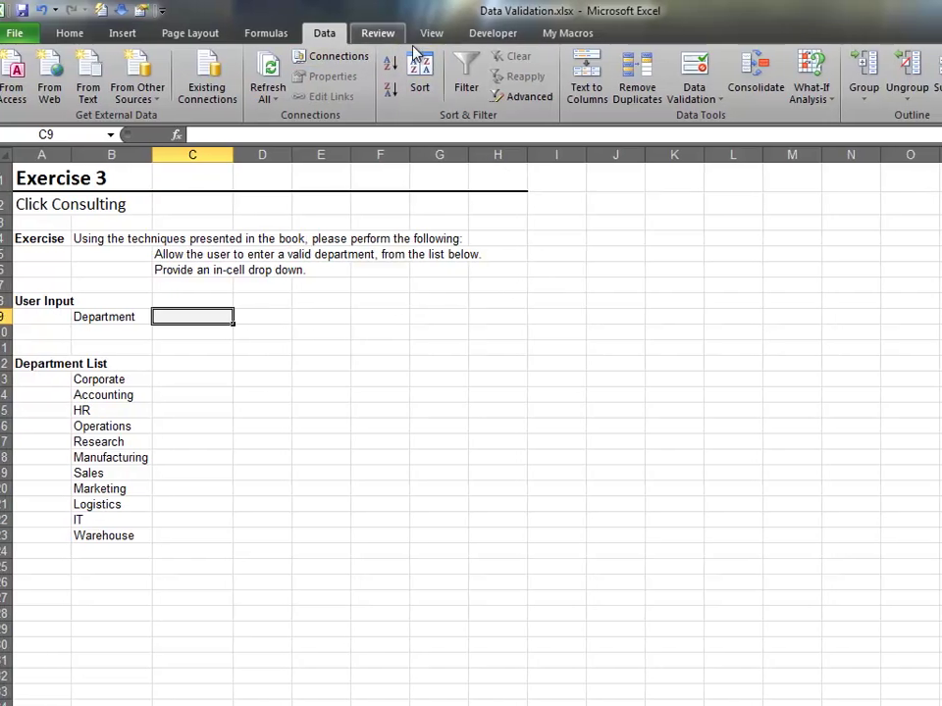
pyautogui.click(694, 70)
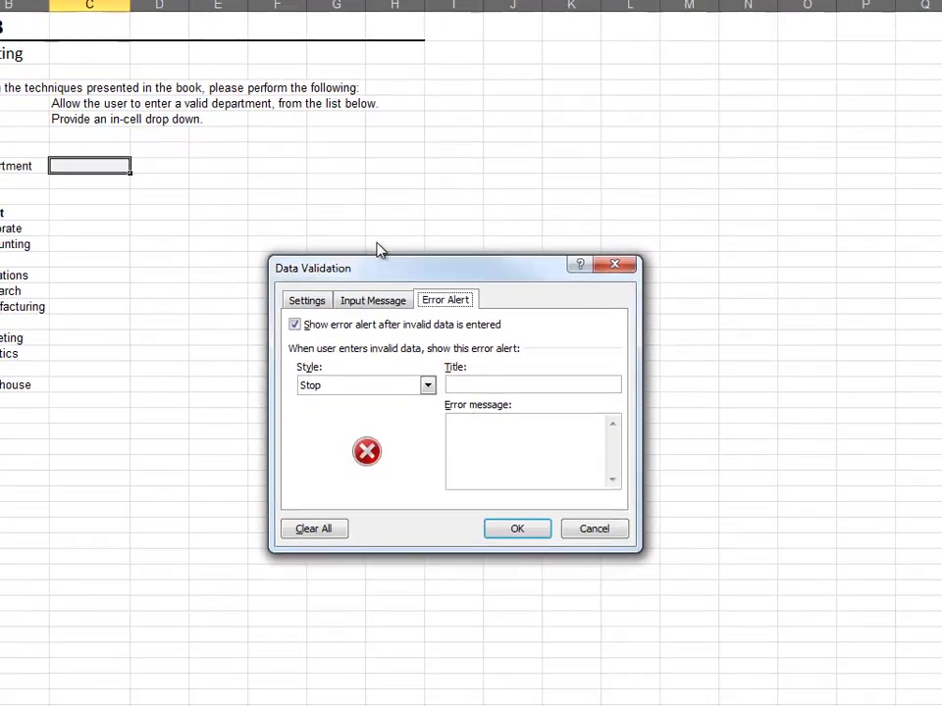
pyautogui.click(314, 304)
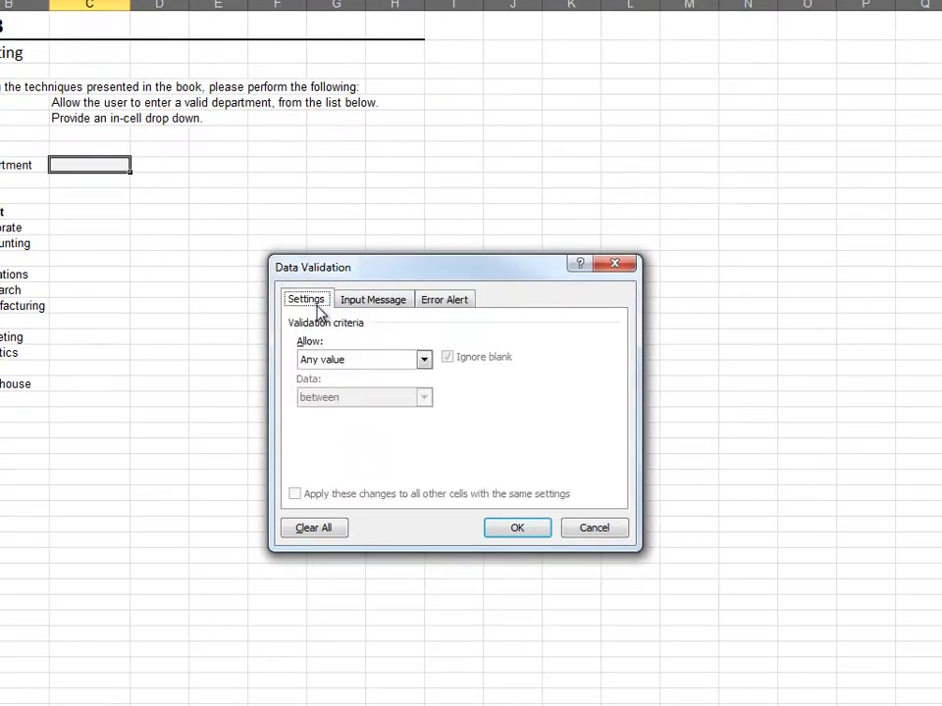
pyautogui.click(422, 361)
pyautogui.click(407, 413)
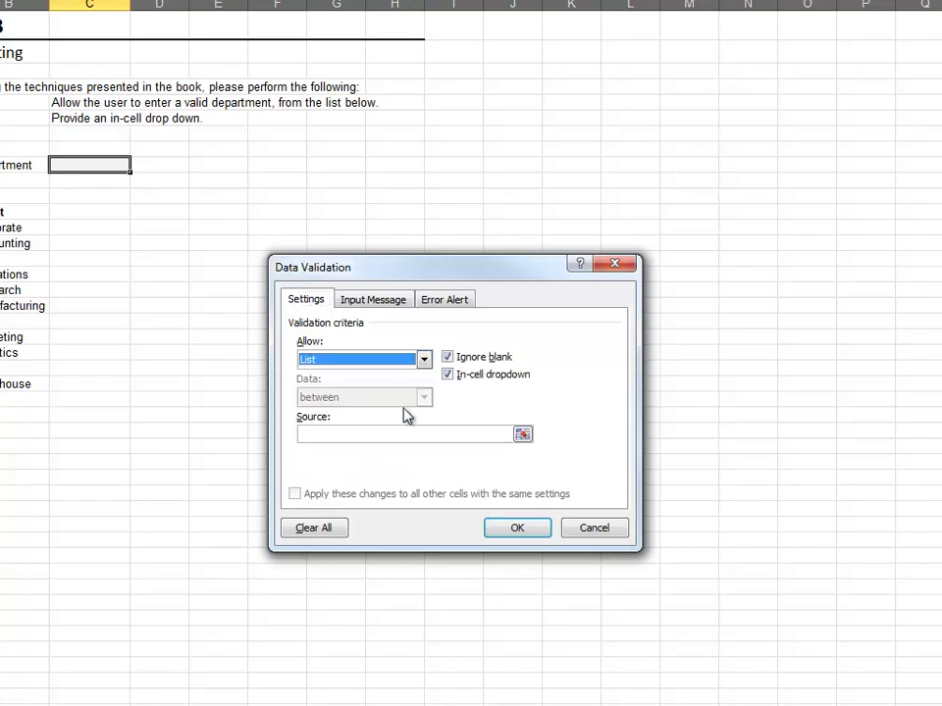
pyautogui.click(363, 433)
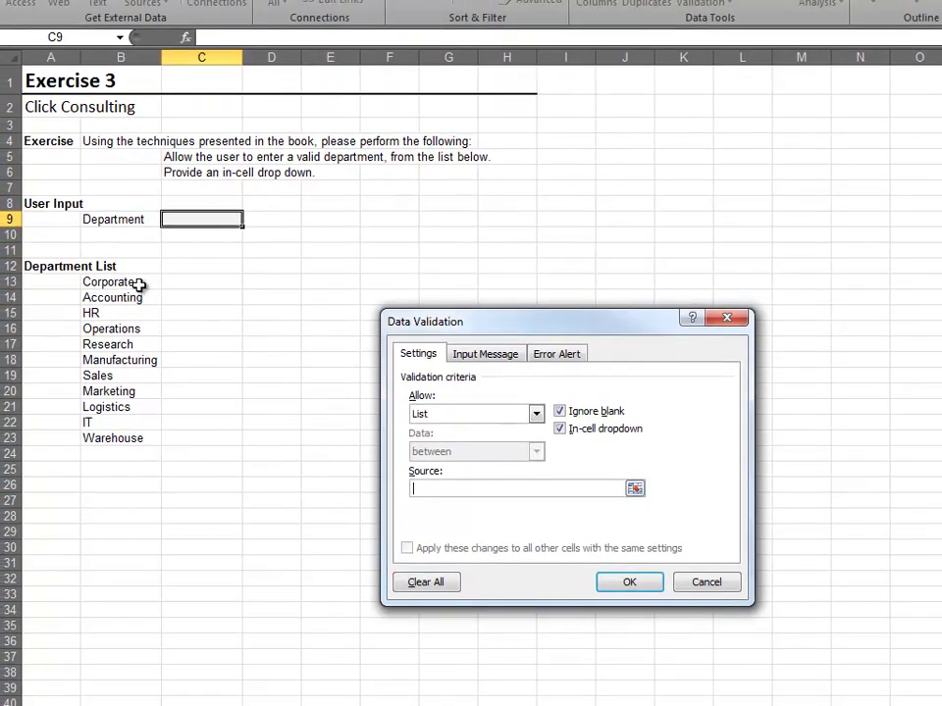
pyautogui.moveTo(140, 285); pyautogui.dragTo(129, 437)
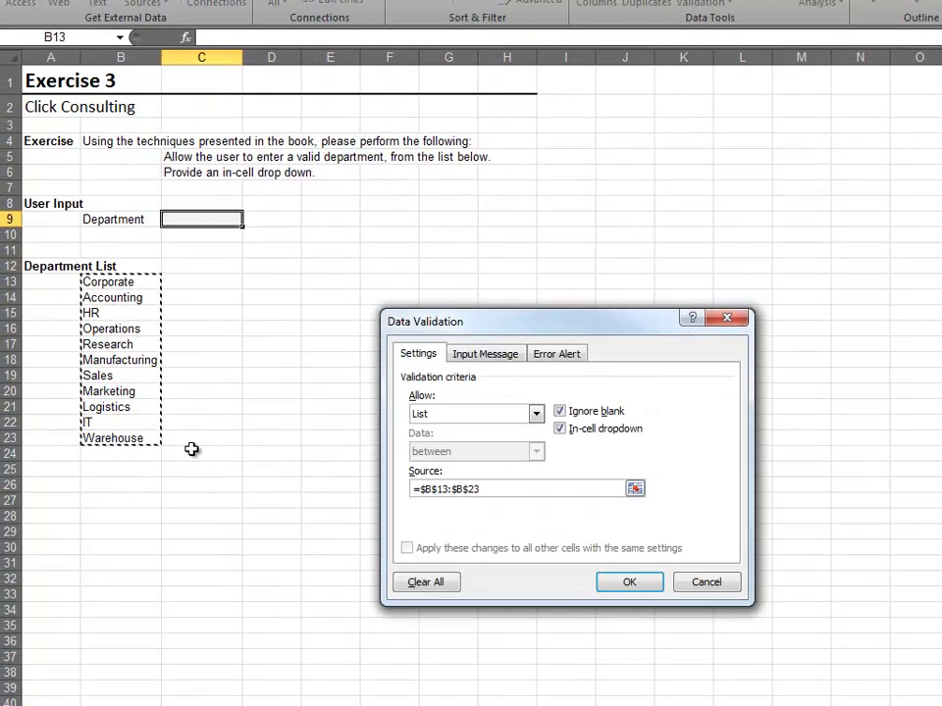
pyautogui.click(624, 583)
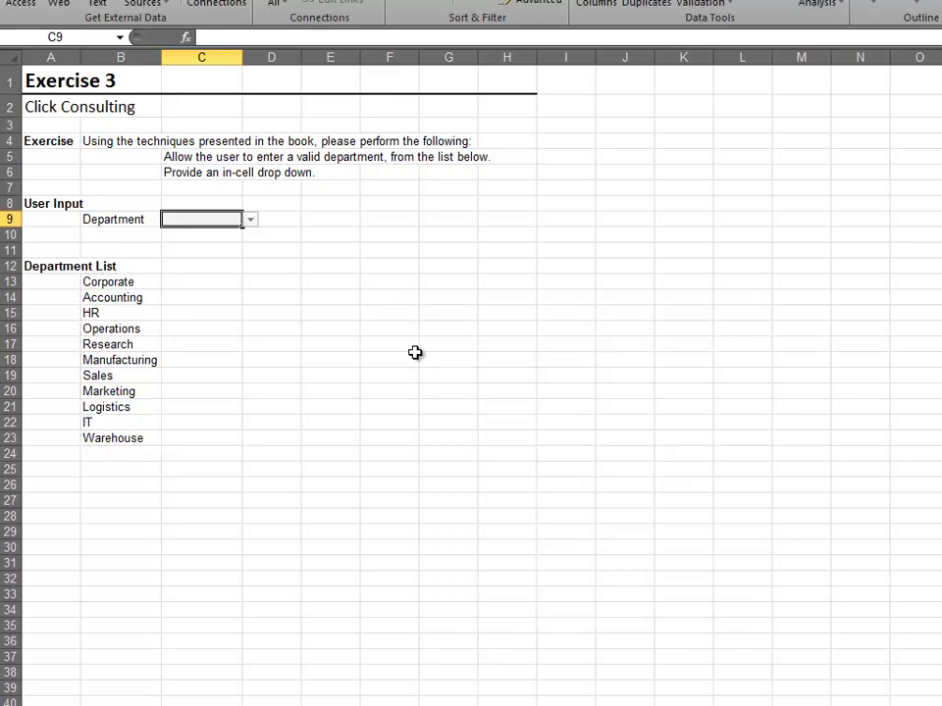
# - Choose Accounting from the C9 Department drop-down list
pyautogui.click(250, 219)
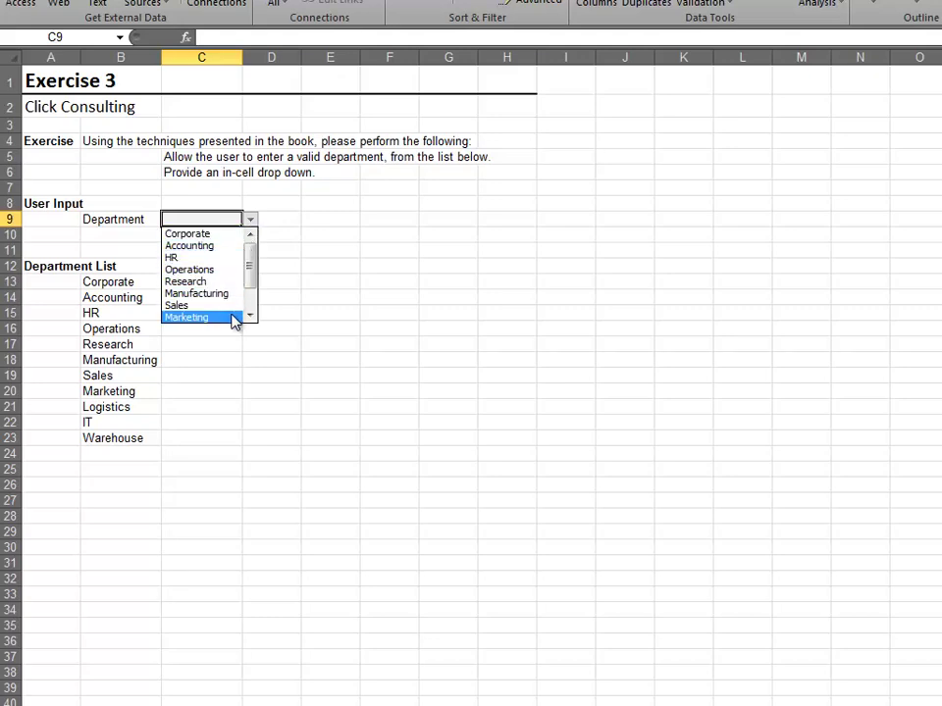
pyautogui.moveTo(254, 276)
pyautogui.mouseDown()
pyautogui.moveTo(252, 312)
pyautogui.moveTo(253, 265)
pyautogui.mouseUp()
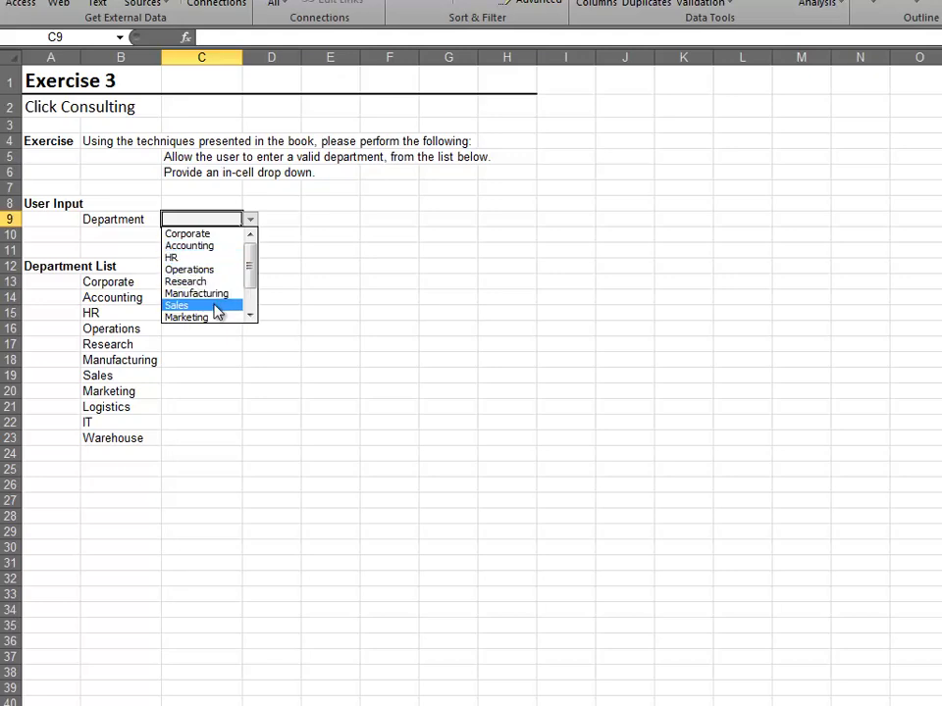
pyautogui.click(240, 247)
pyautogui.click(235, 282)
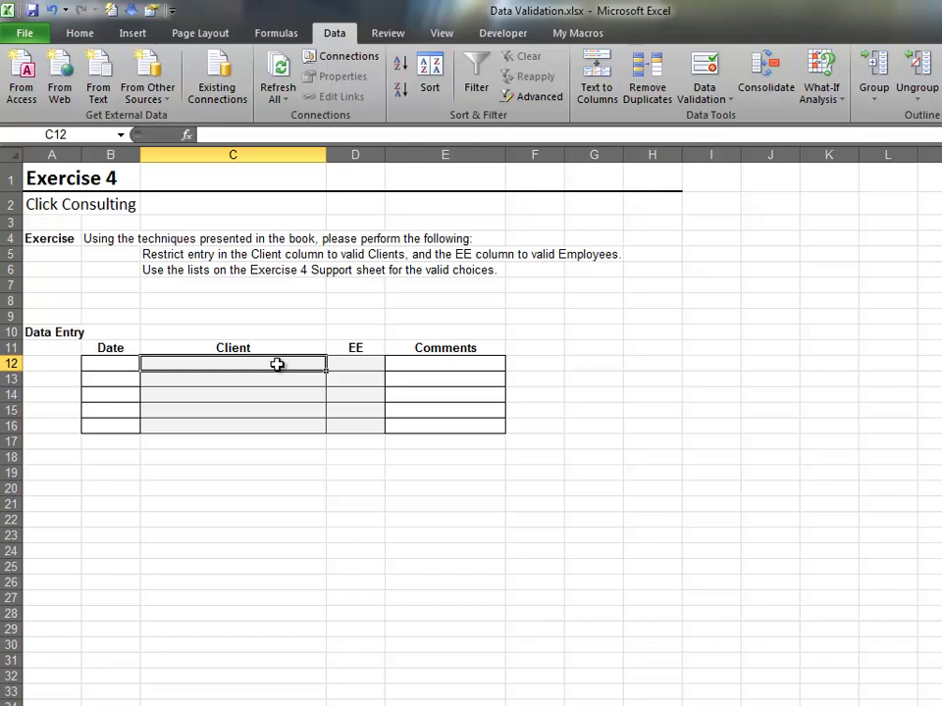
# - Apply a List validation to Client cells C12:C16 sourced from 'Exercise 4 Support'!B8:B14
pyautogui.moveTo(239, 277); pyautogui.dragTo(235, 324)
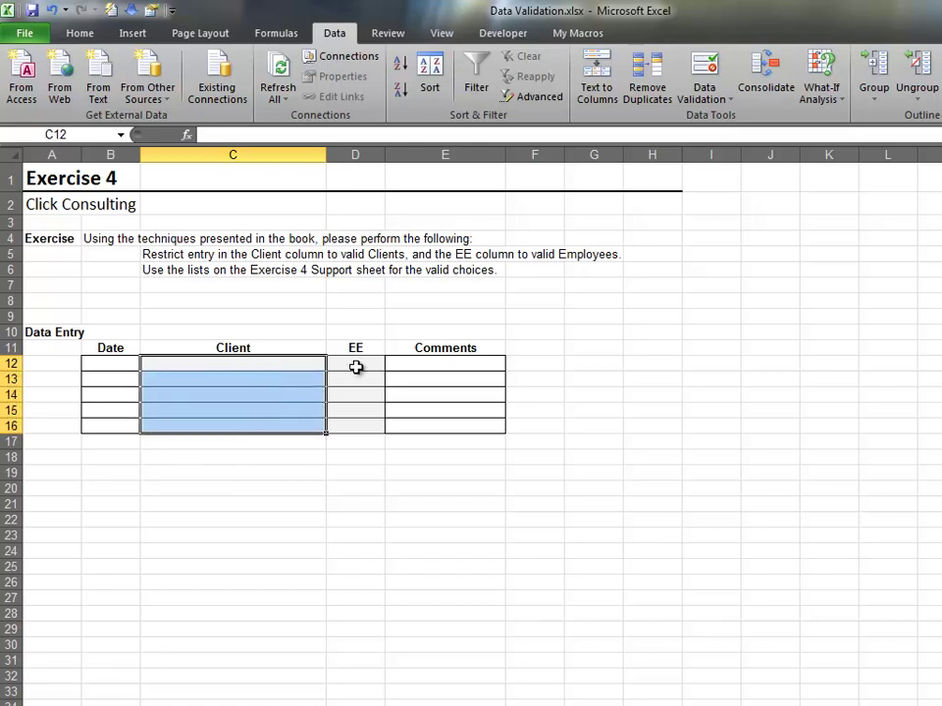
pyautogui.moveTo(356, 367); pyautogui.dragTo(348, 422)
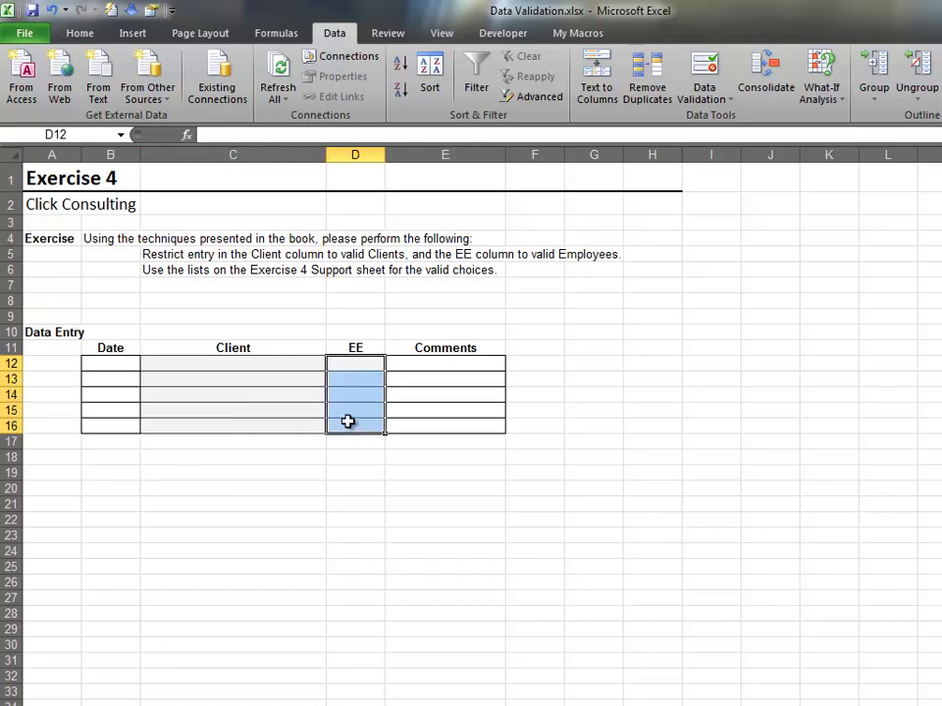
pyautogui.click(297, 364)
pyautogui.moveTo(297, 364); pyautogui.dragTo(295, 423)
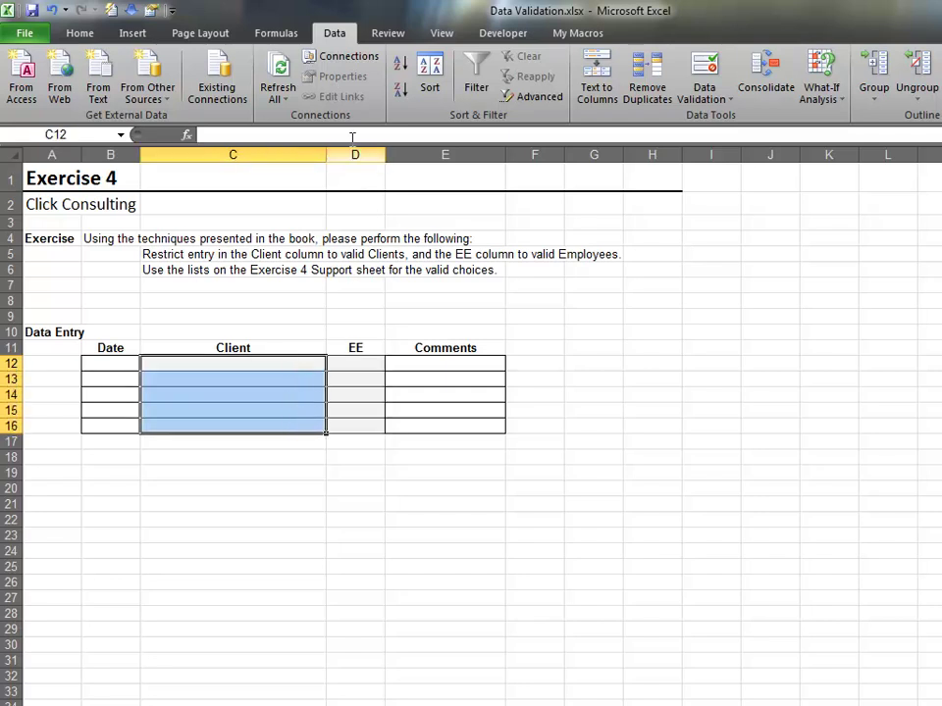
pyautogui.click(690, 72)
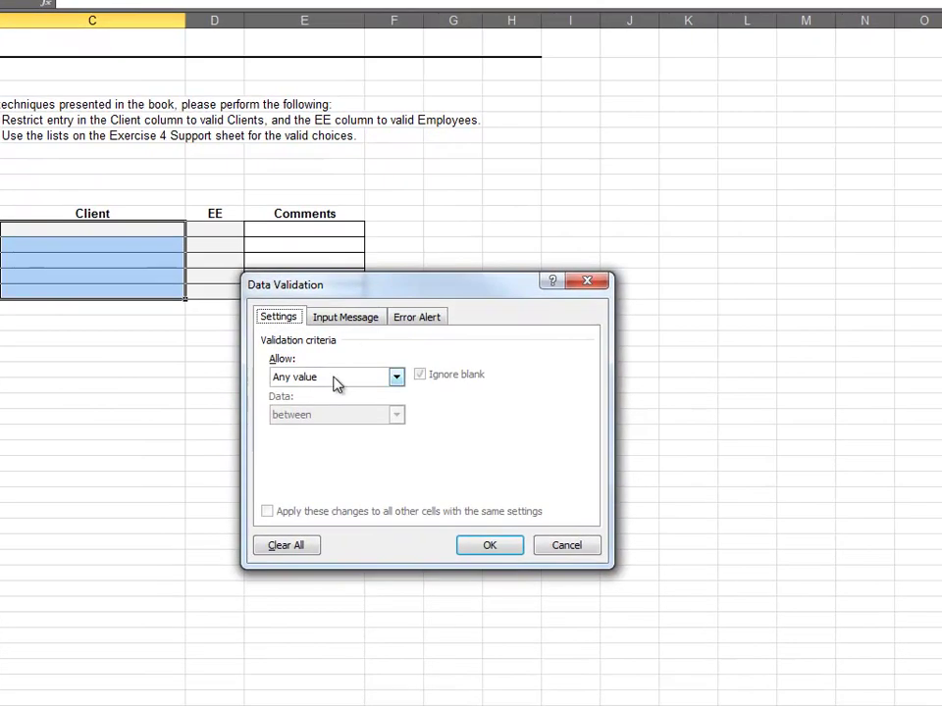
pyautogui.click(395, 377)
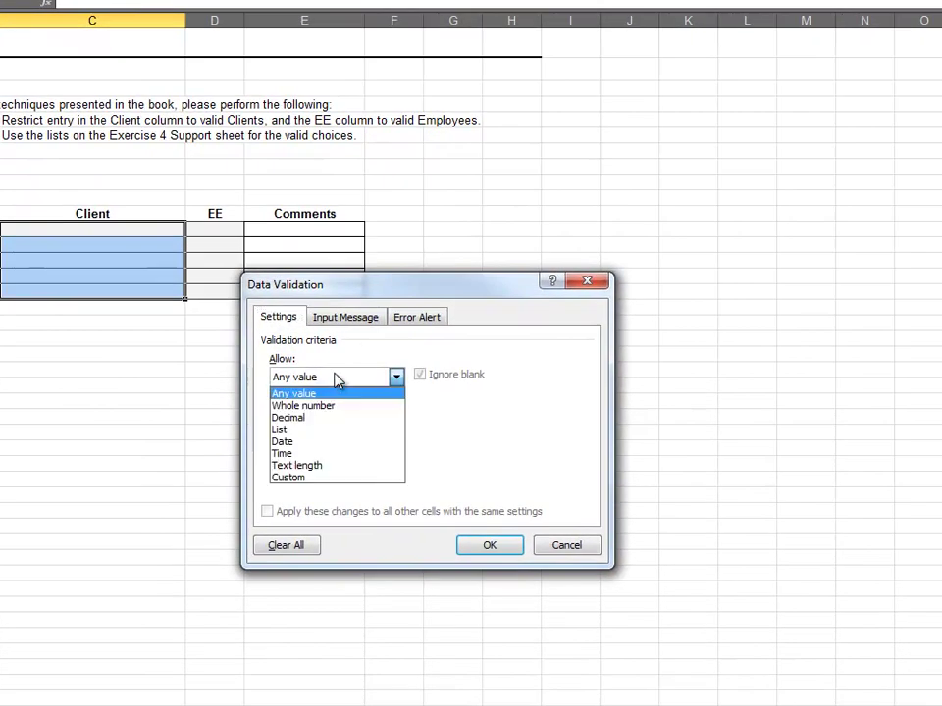
pyautogui.click(333, 426)
pyautogui.click(327, 451)
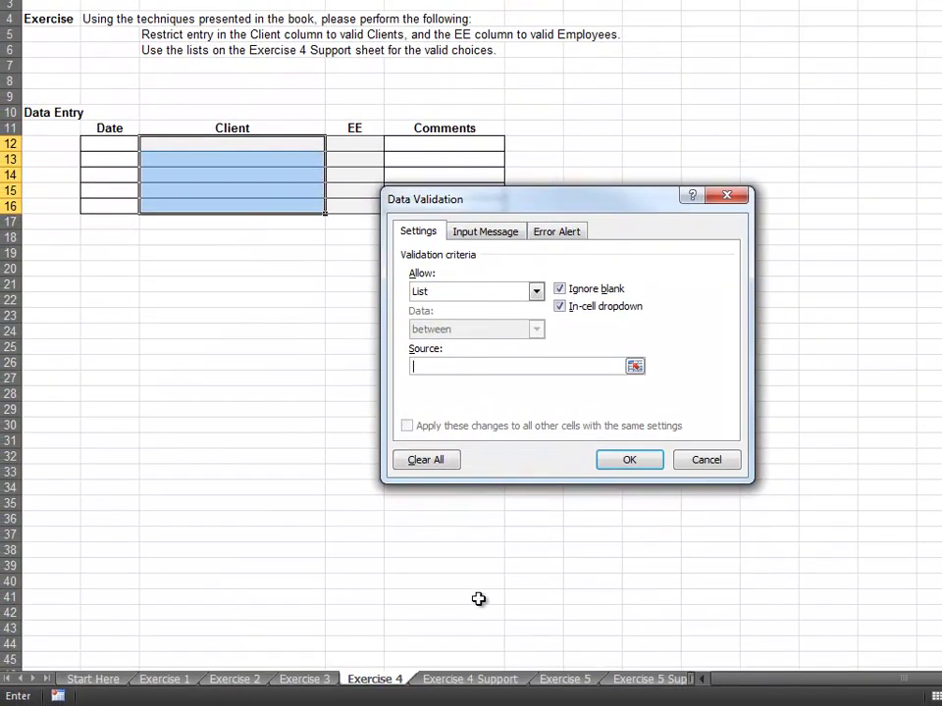
pyautogui.click(480, 680)
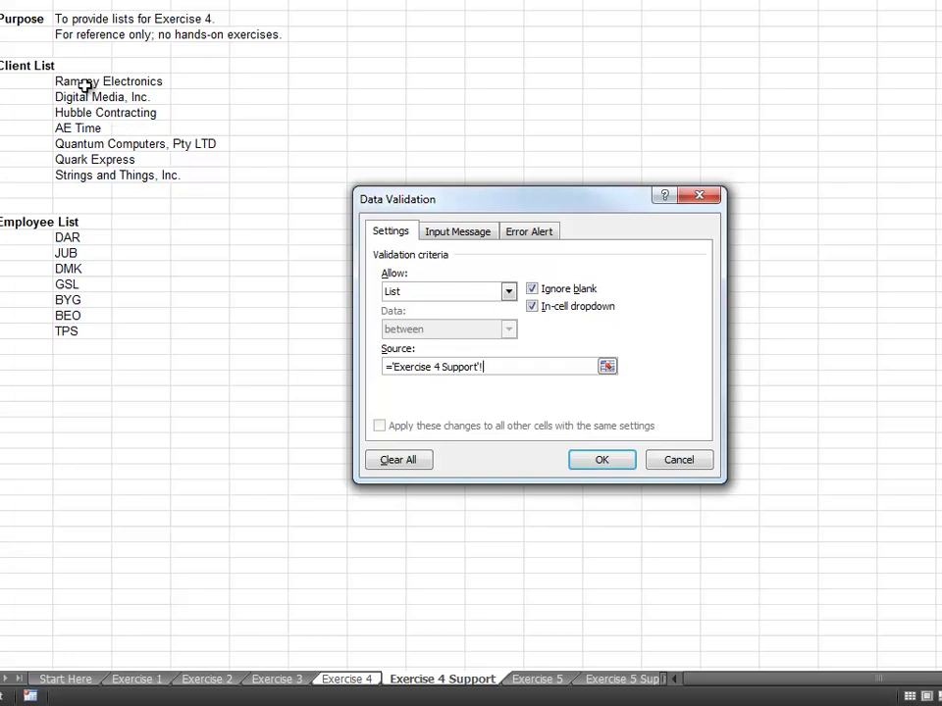
pyautogui.moveTo(84, 87); pyautogui.dragTo(78, 176)
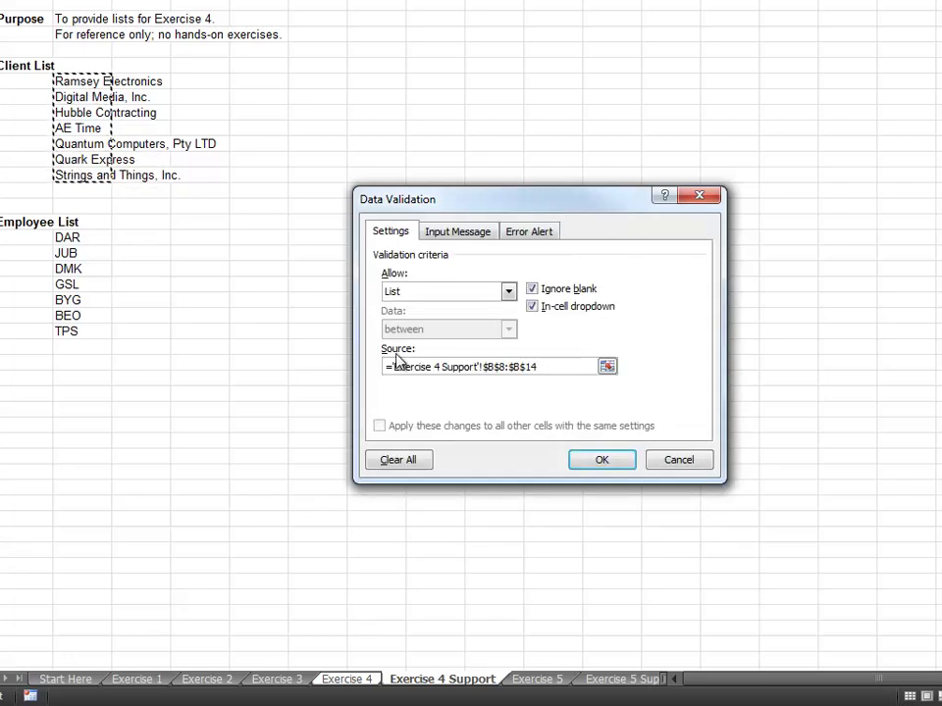
pyautogui.click(601, 460)
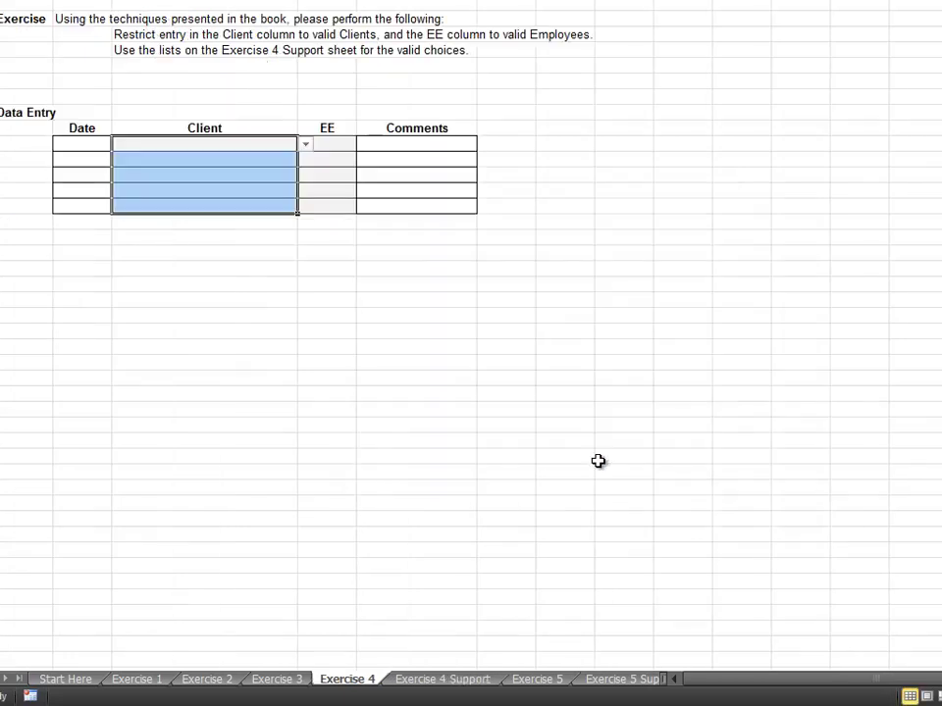
# - Check the client drop-down choices in the Client cells, including C14, without selecting one
pyautogui.click(305, 145)
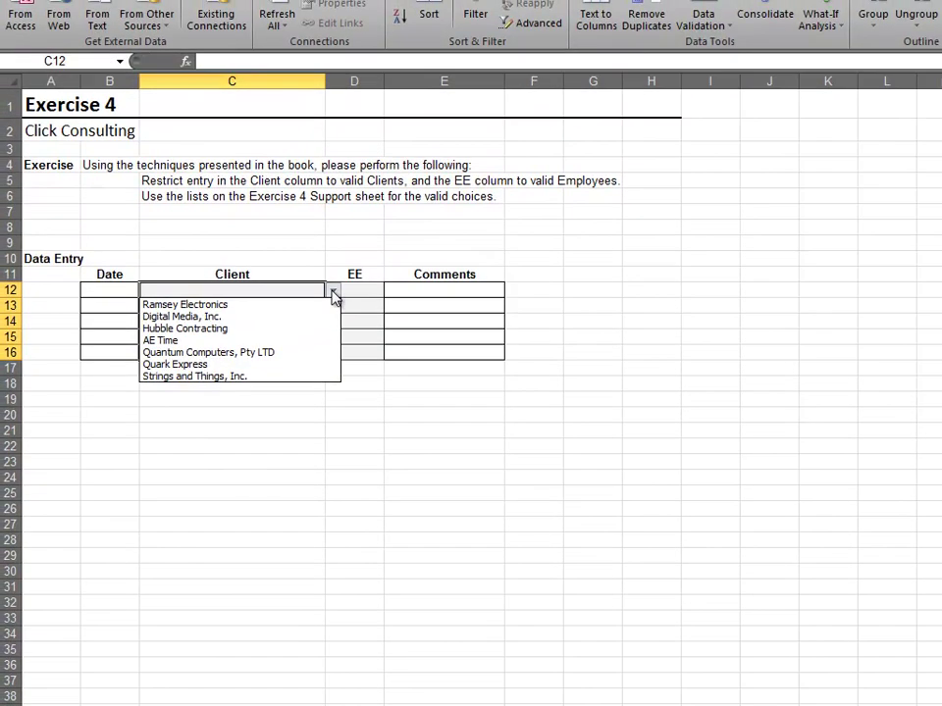
pyautogui.moveTo(294, 291); pyautogui.dragTo(297, 352)
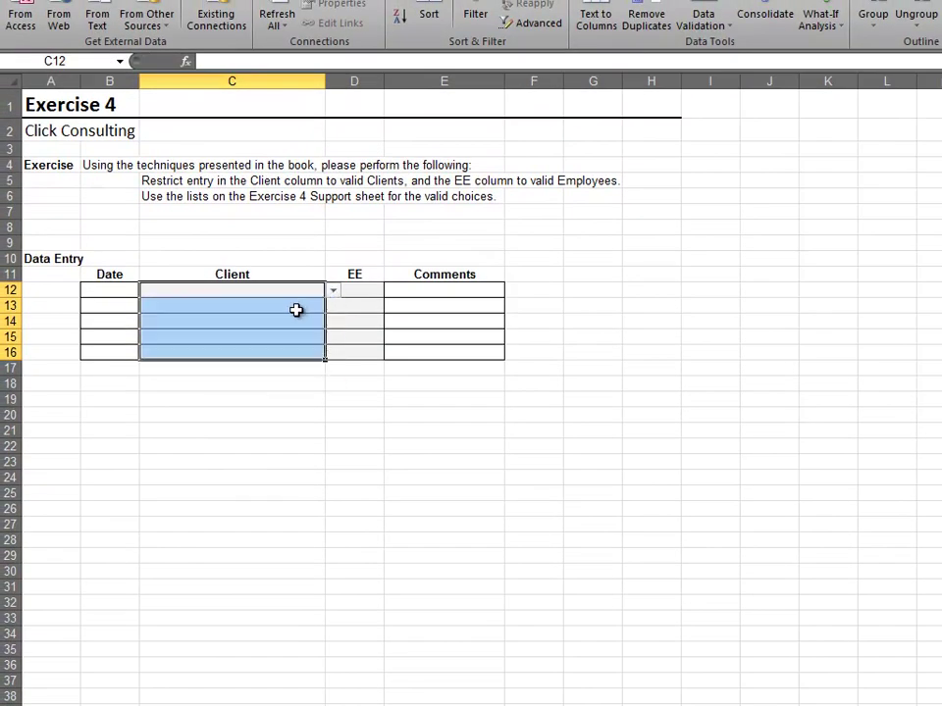
pyautogui.click(284, 324)
pyautogui.click(333, 322)
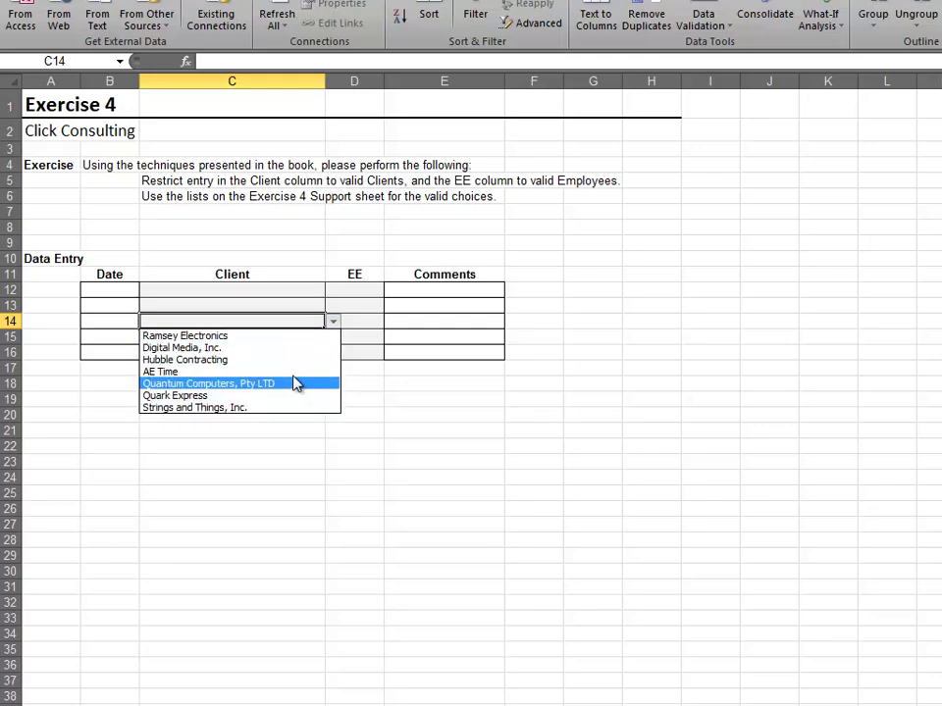
pyautogui.click(331, 324)
# - Restrict EE cells D12:D16 to a list sourced from the Exercise 4 Support initials B18:B24
pyautogui.click(355, 290)
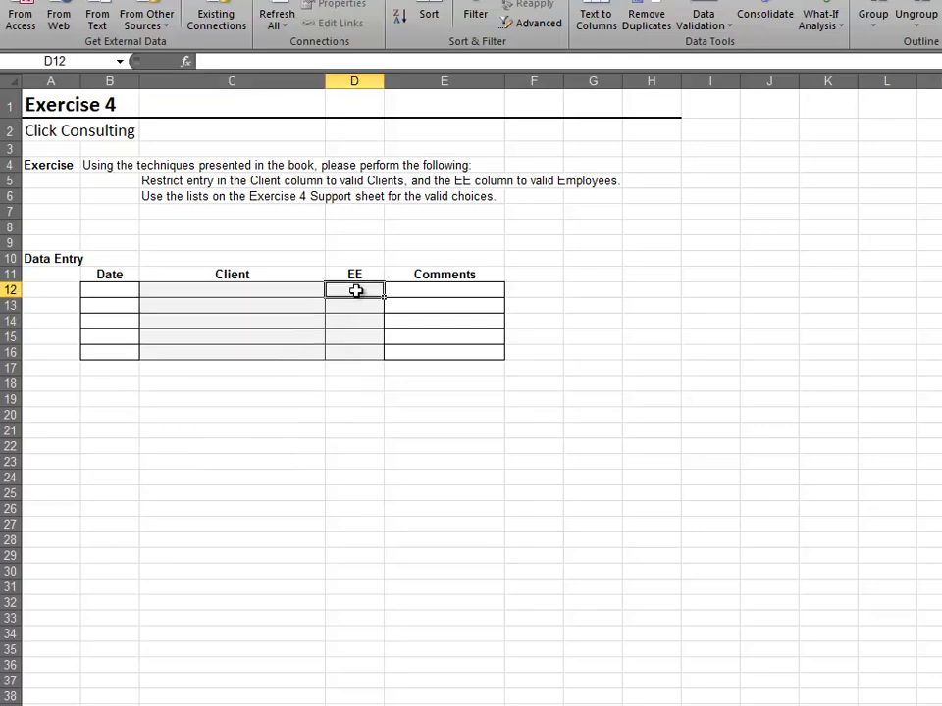
pyautogui.moveTo(365, 300); pyautogui.dragTo(364, 350)
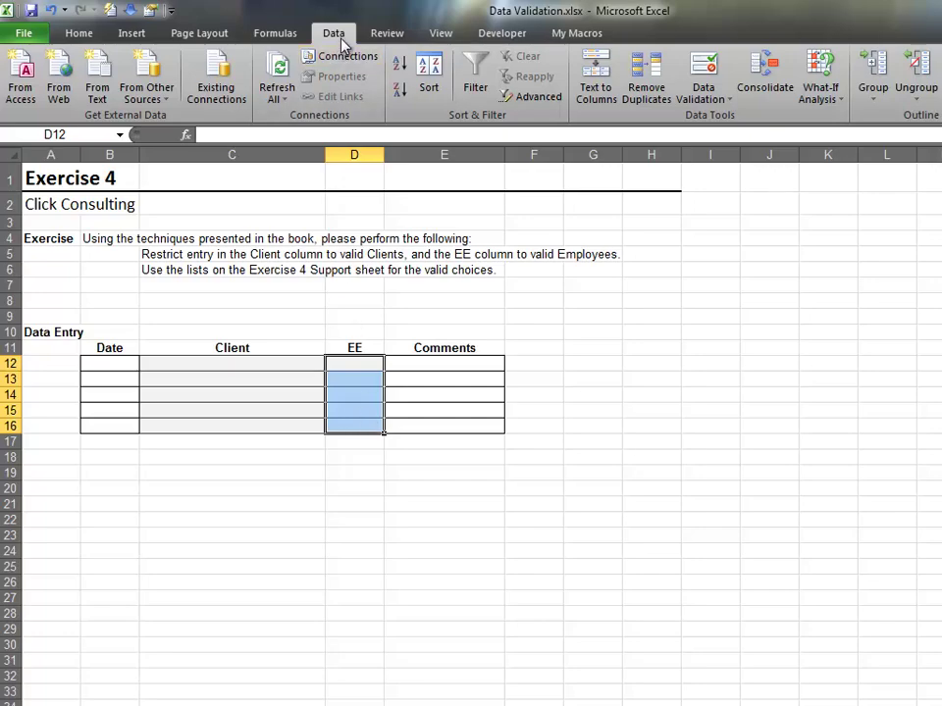
pyautogui.click(703, 71)
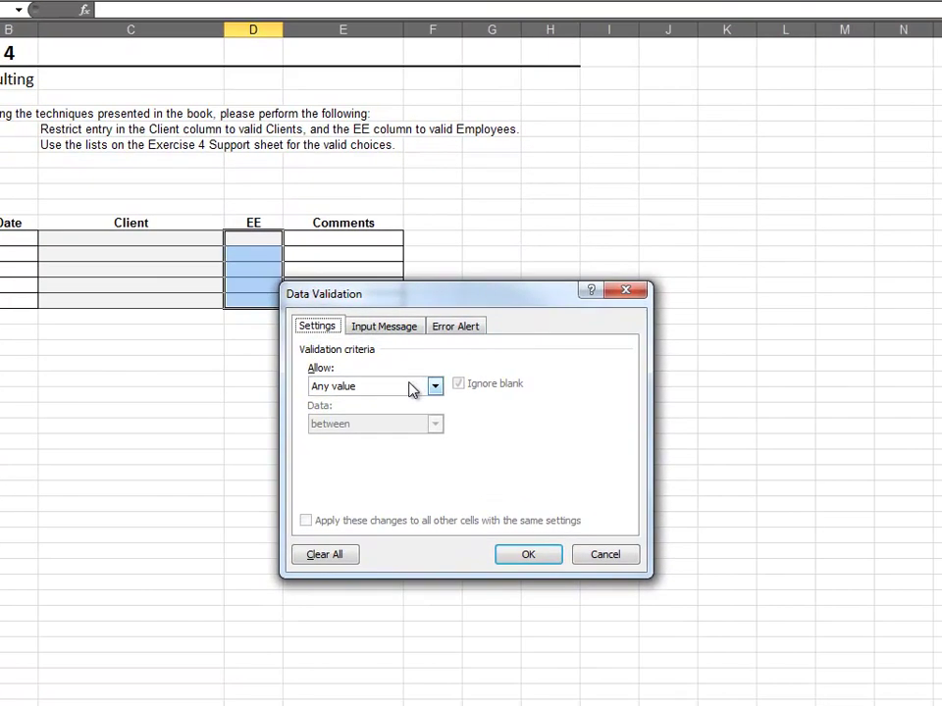
pyautogui.click(479, 472)
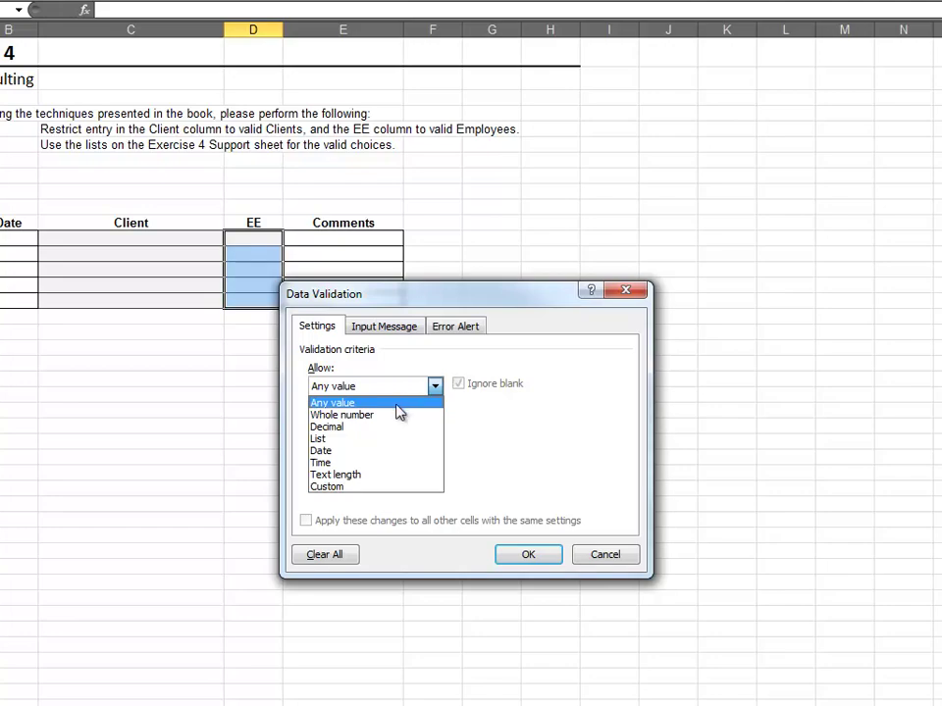
pyautogui.click(387, 440)
pyautogui.click(381, 456)
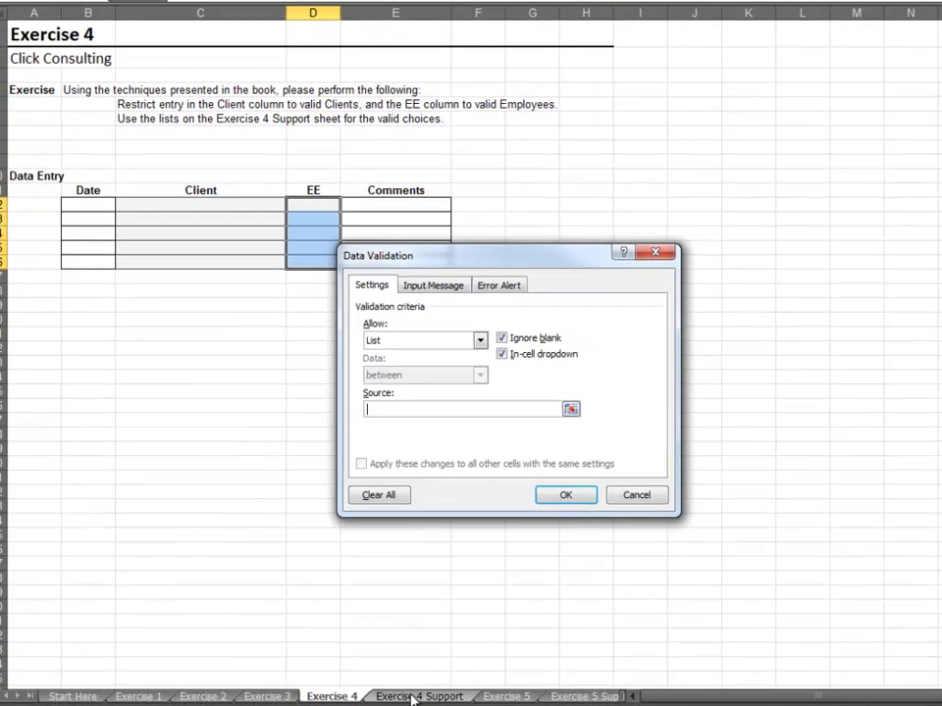
pyautogui.click(419, 696)
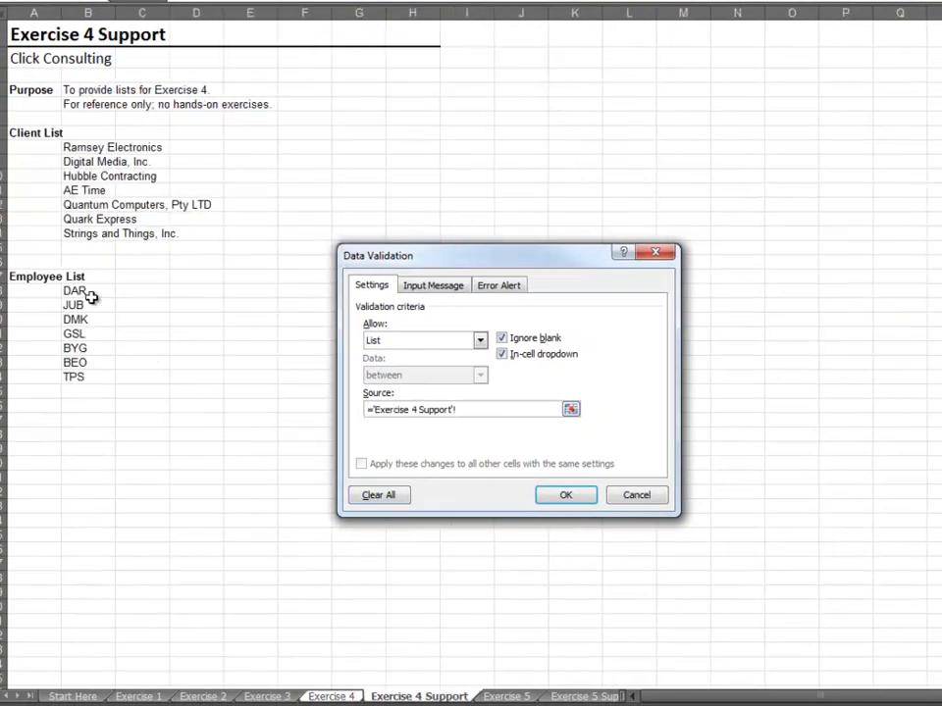
pyautogui.moveTo(91, 297); pyautogui.dragTo(88, 380)
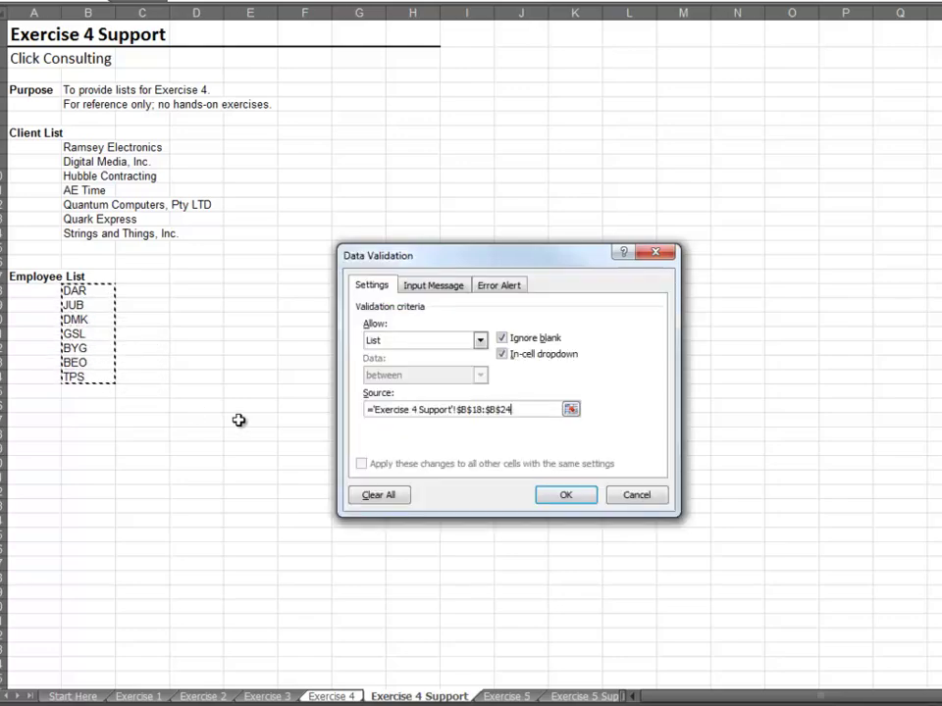
pyautogui.click(566, 496)
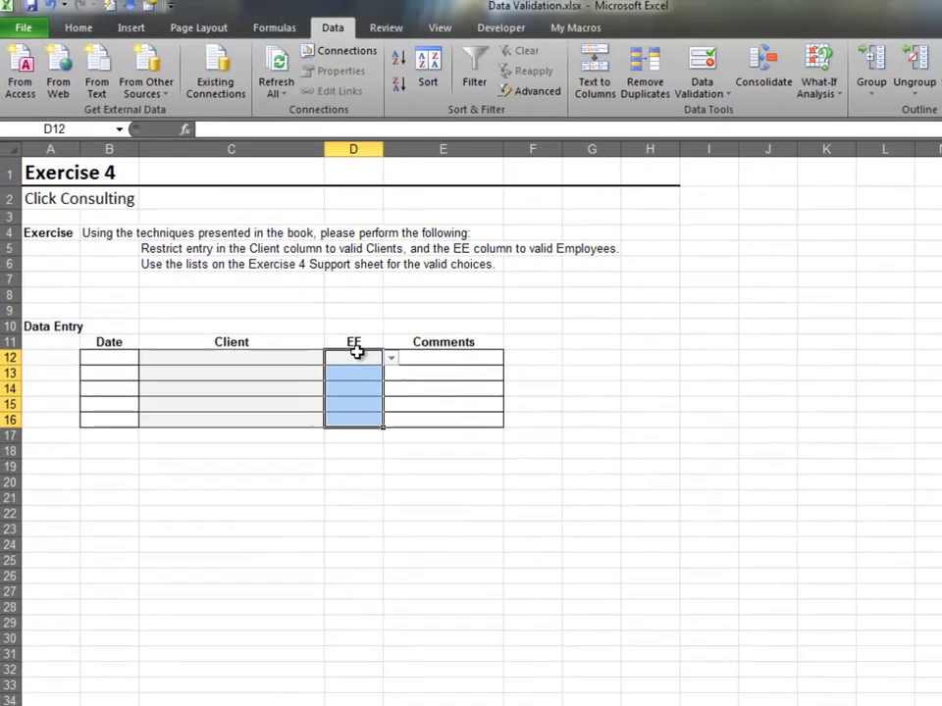
# - Check the new initials drop-downs in D12 and D15 without choosing an entry
pyautogui.click(330, 254)
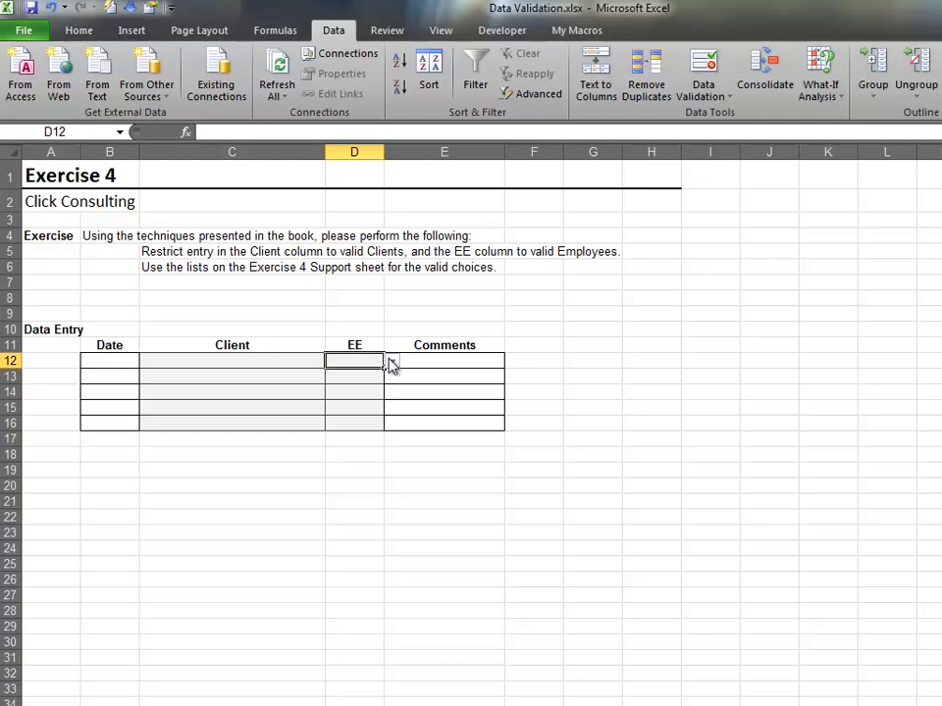
pyautogui.click(392, 363)
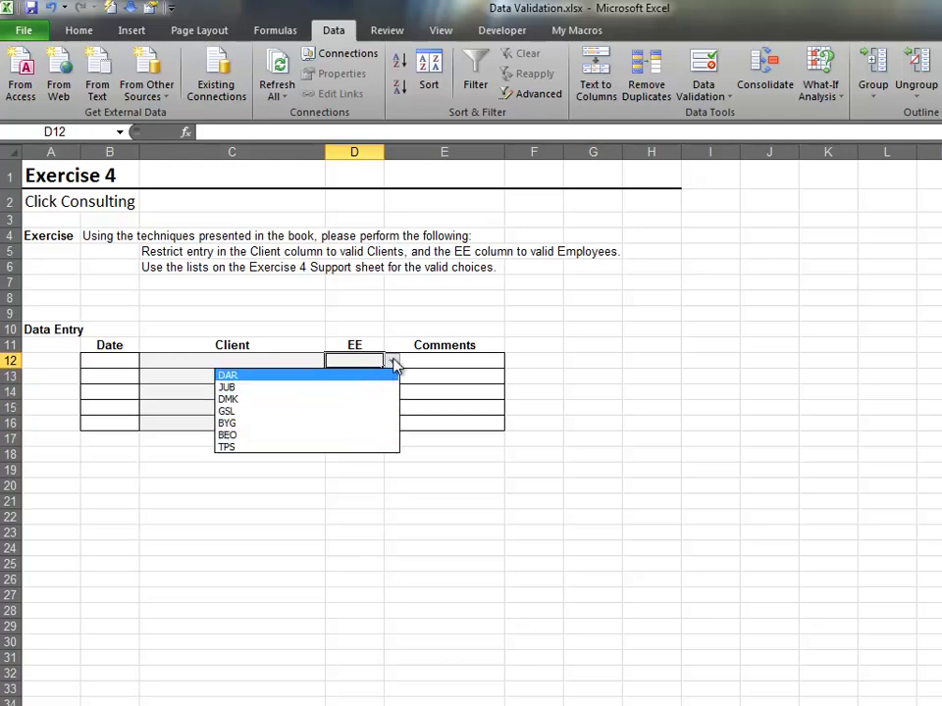
pyautogui.click(394, 363)
pyautogui.click(365, 407)
pyautogui.click(392, 407)
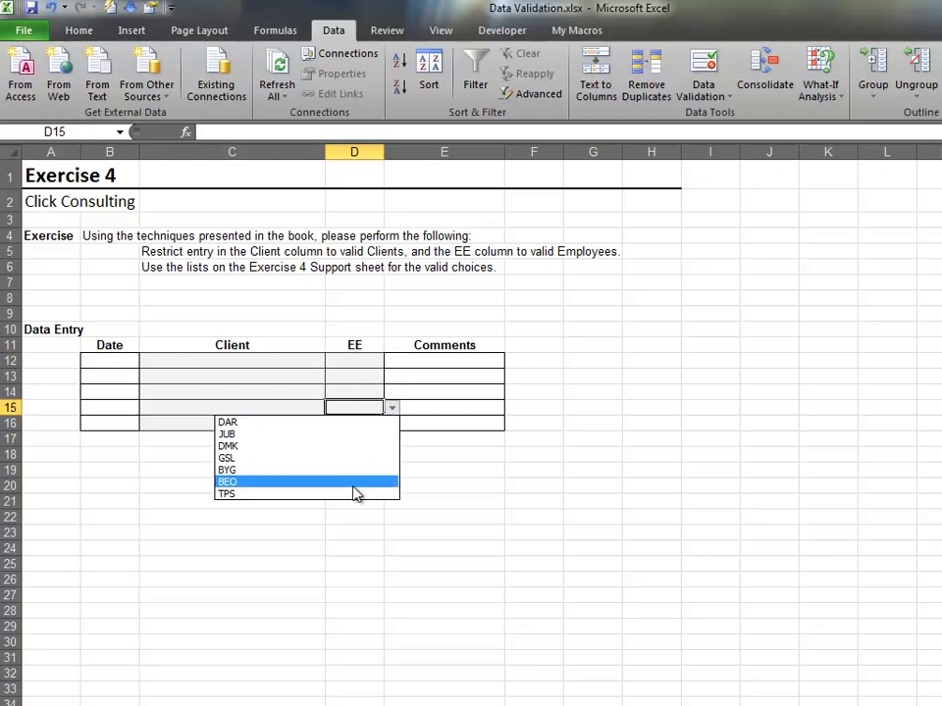
pyautogui.click(392, 409)
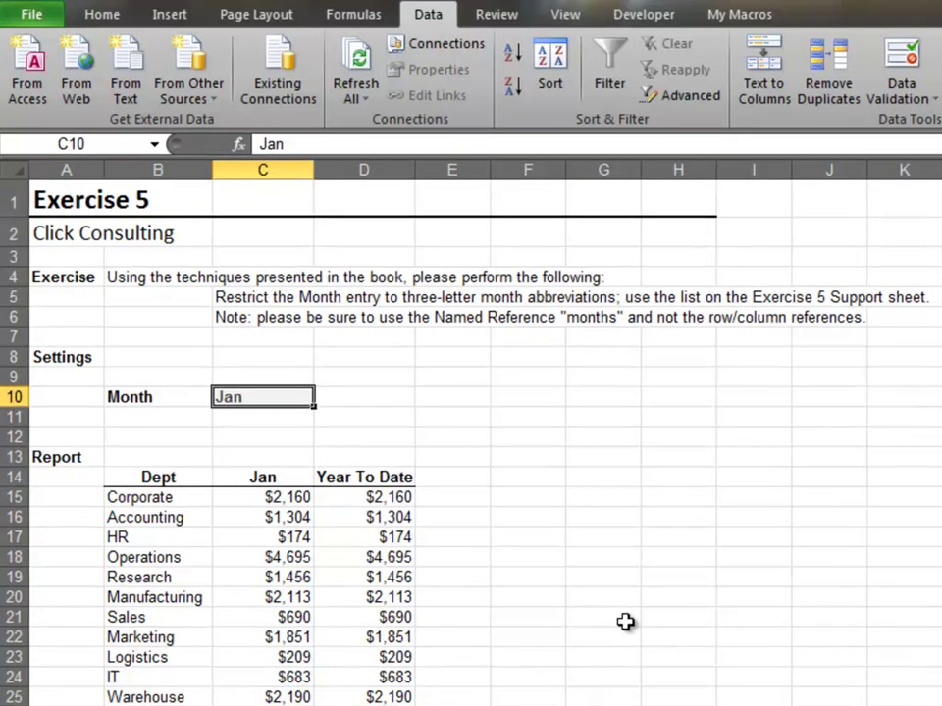
# - Select the Month cell C10 on the Exercise 5 sheet
pyautogui.click(567, 420)
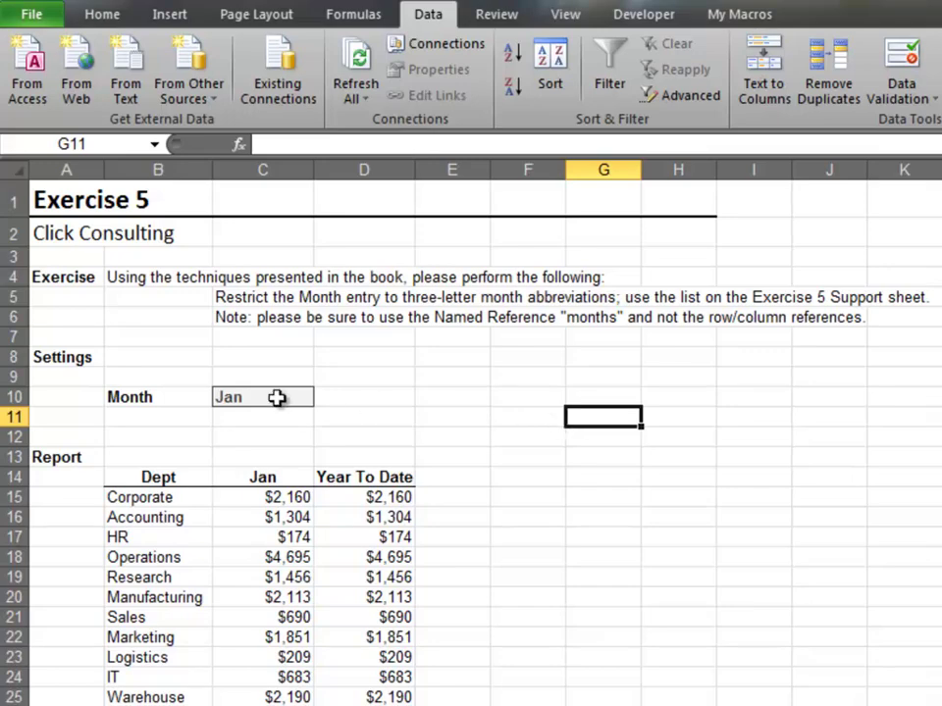
pyautogui.click(244, 396)
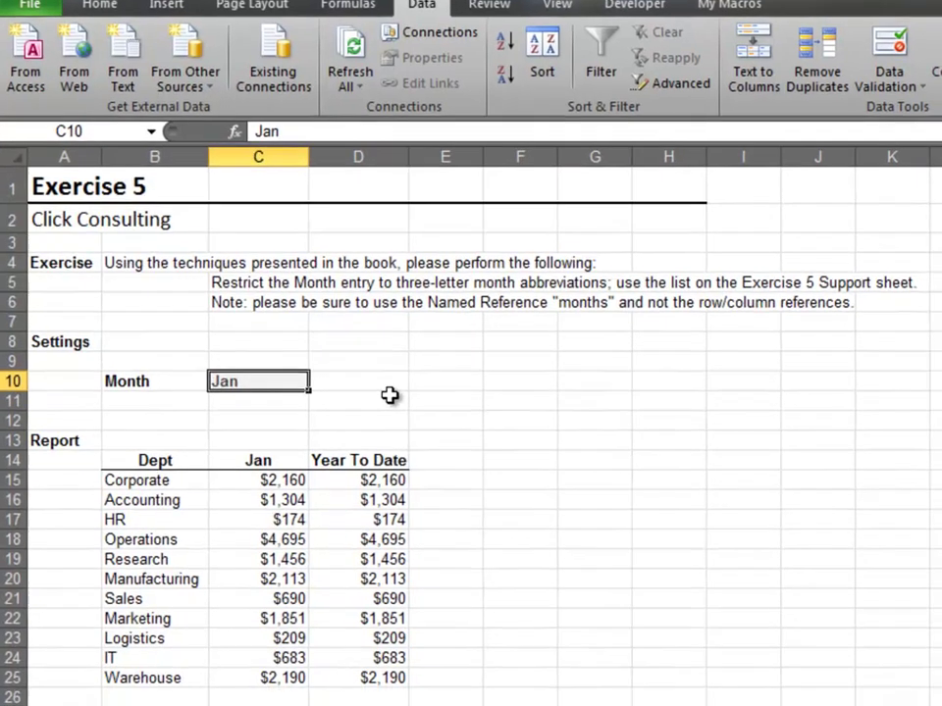
pyautogui.click(396, 412)
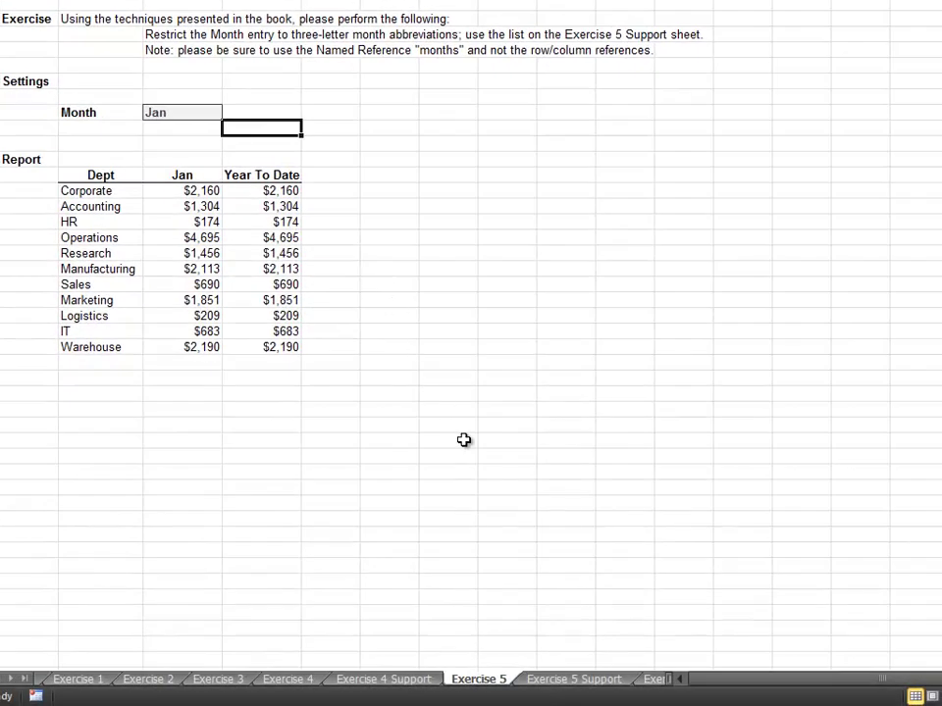
# - Name the Jan–Dec cells B9:B20 on Exercise 5 Support 'months' and reselect them to confirm
pyautogui.click(592, 681)
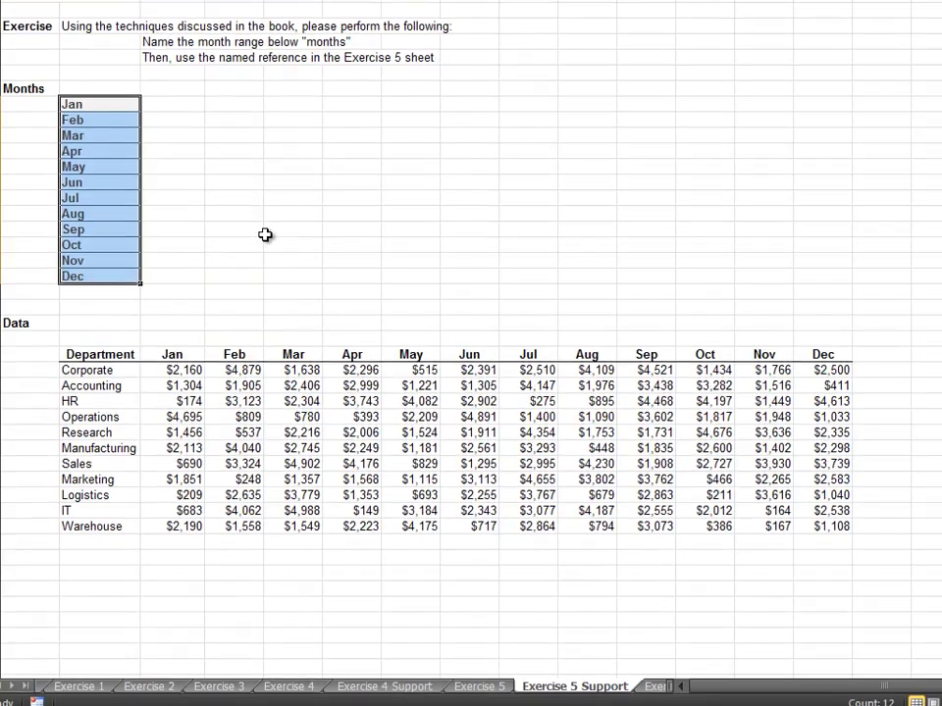
pyautogui.click(269, 225)
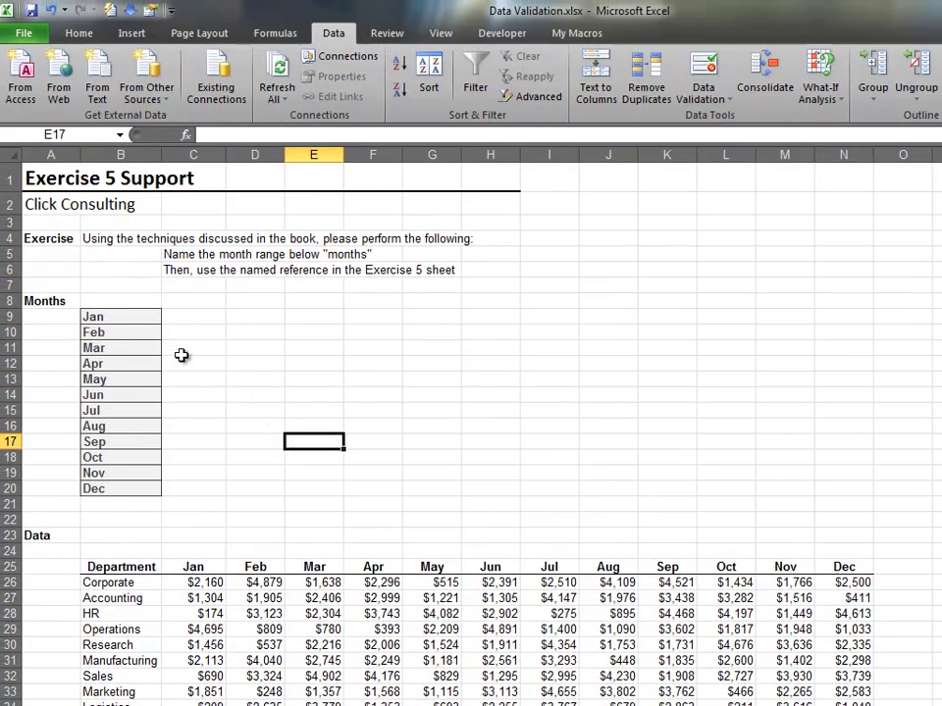
pyautogui.moveTo(123, 316); pyautogui.dragTo(126, 487)
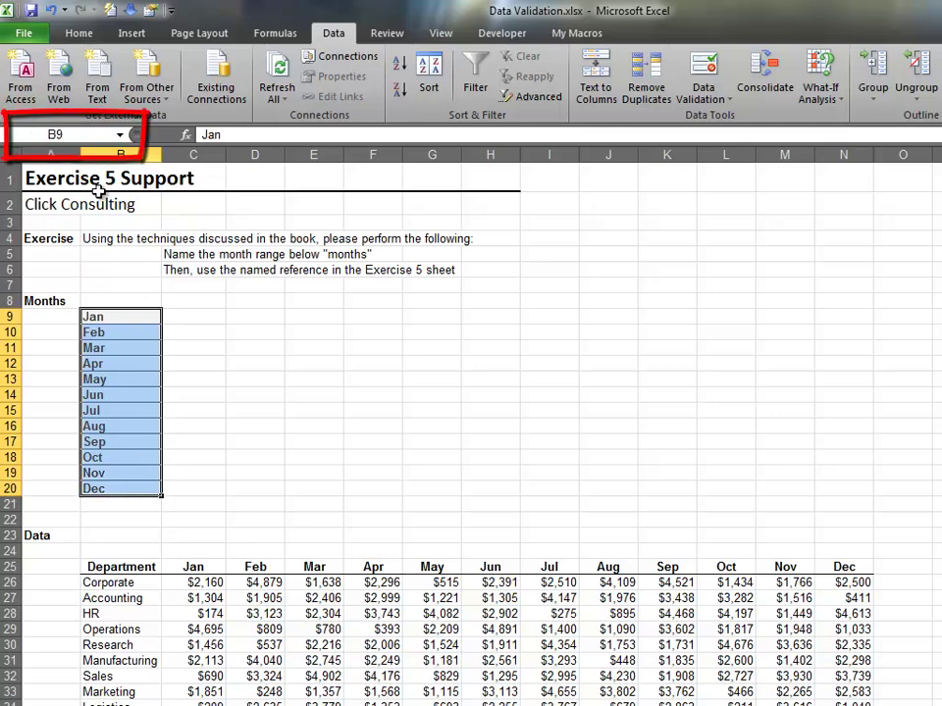
pyautogui.click(81, 134)
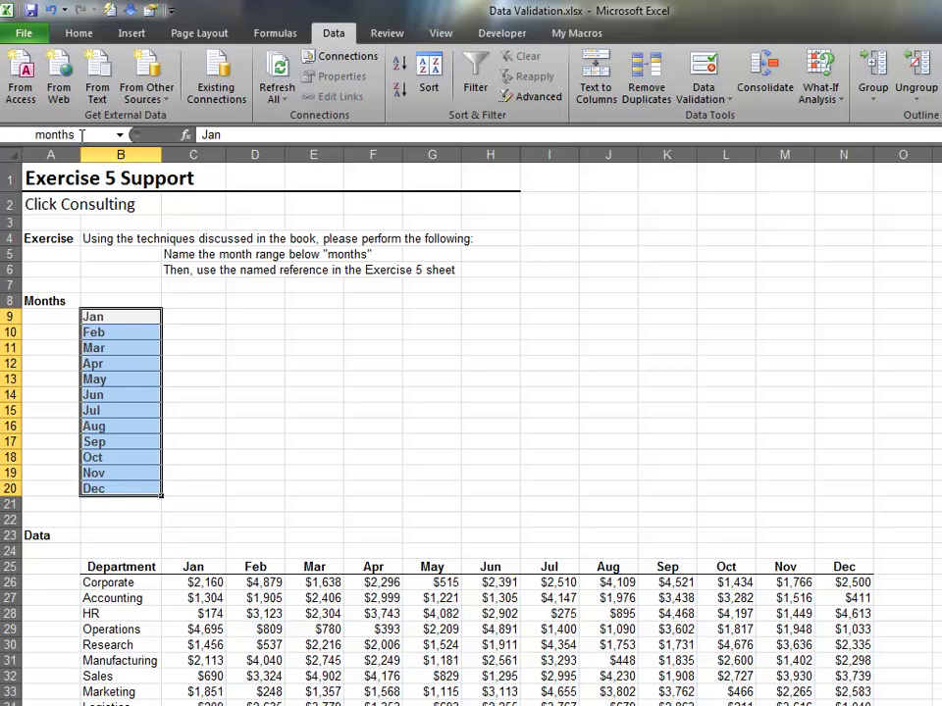
pyautogui.click(161, 321)
pyautogui.moveTo(159, 321); pyautogui.dragTo(138, 488)
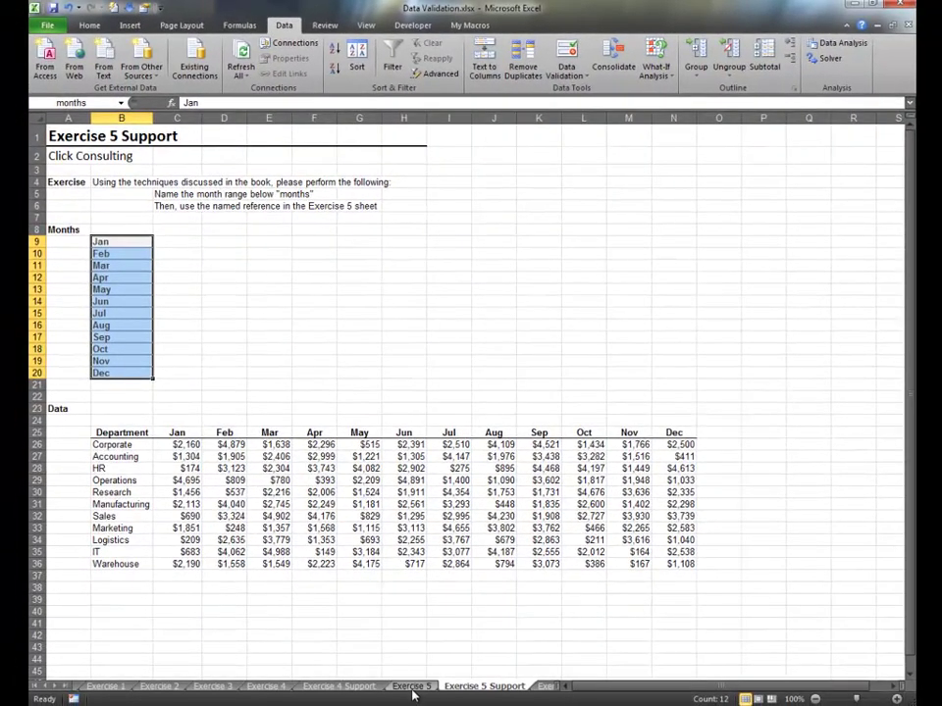
# - Give the Exercise 5 Month cell C10 list validation with source =months
pyautogui.click(414, 684)
pyautogui.click(191, 254)
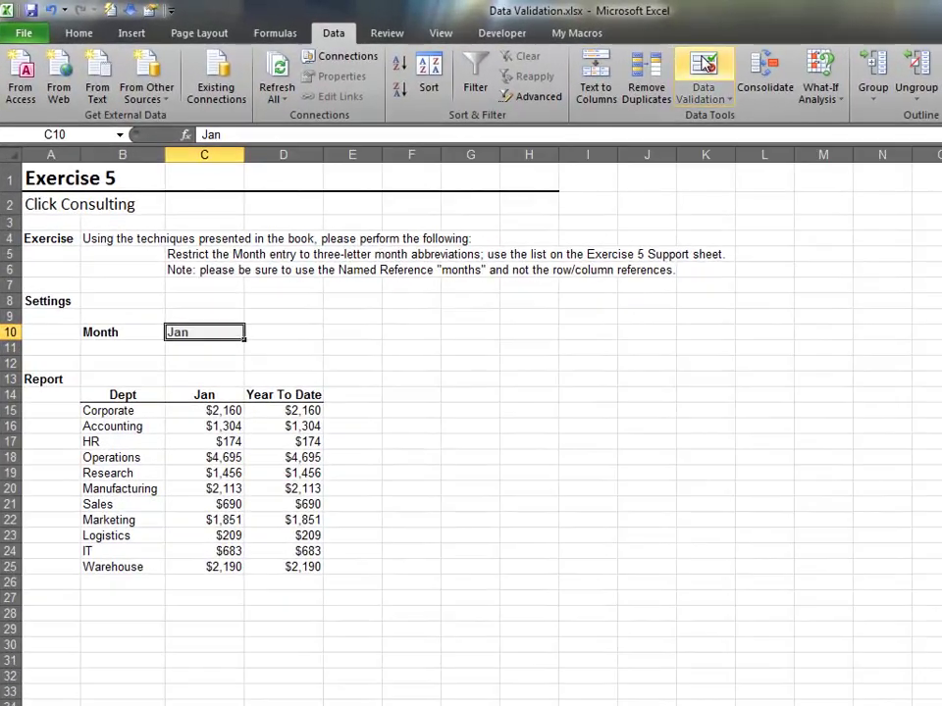
pyautogui.click(704, 70)
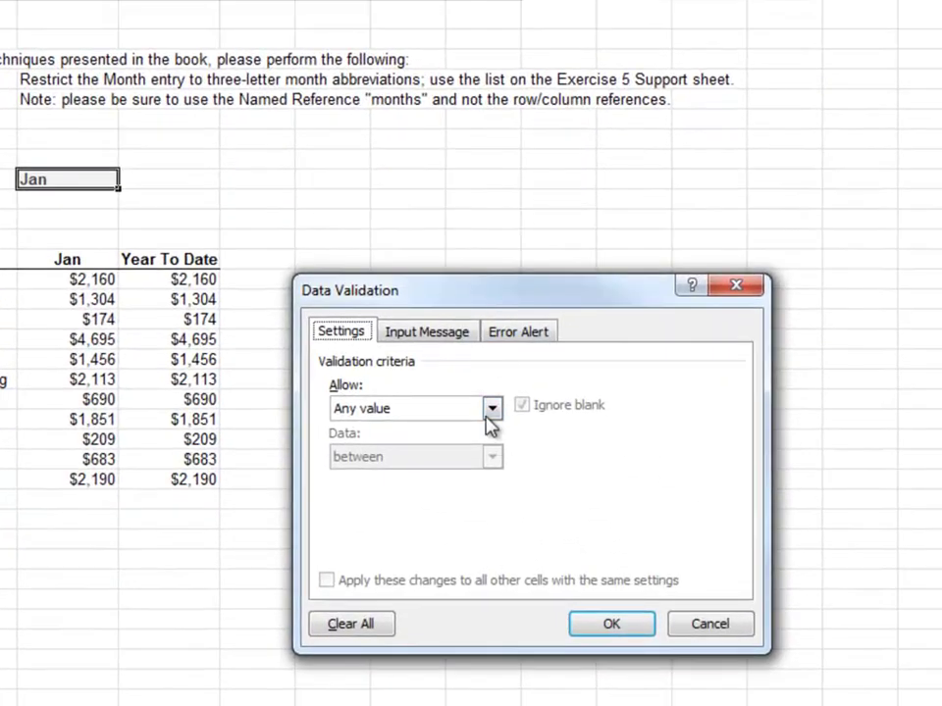
pyautogui.click(491, 410)
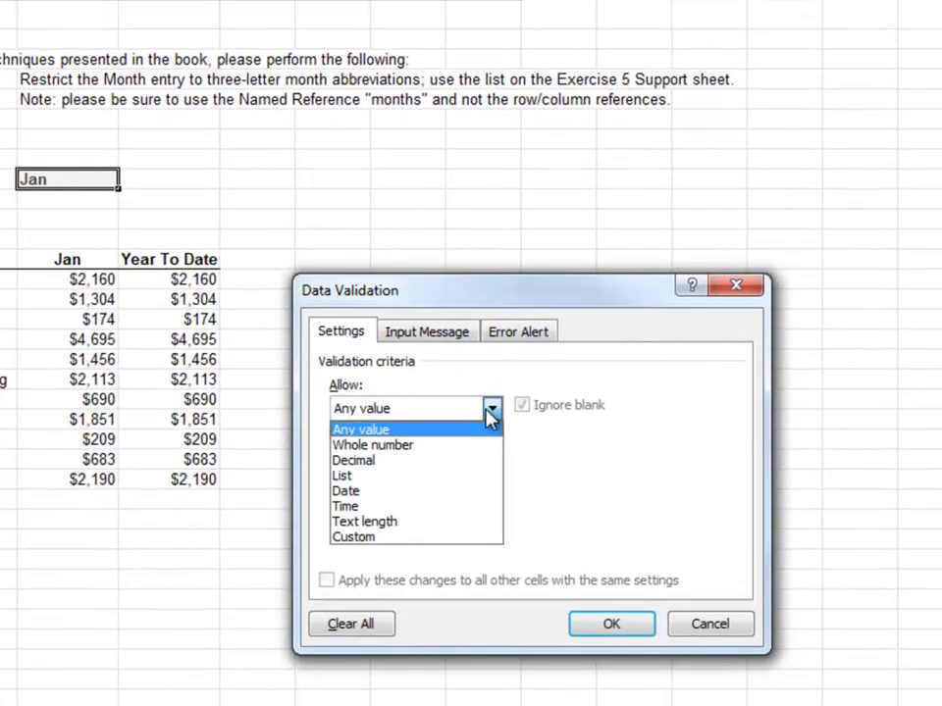
pyautogui.click(422, 476)
pyautogui.click(397, 504)
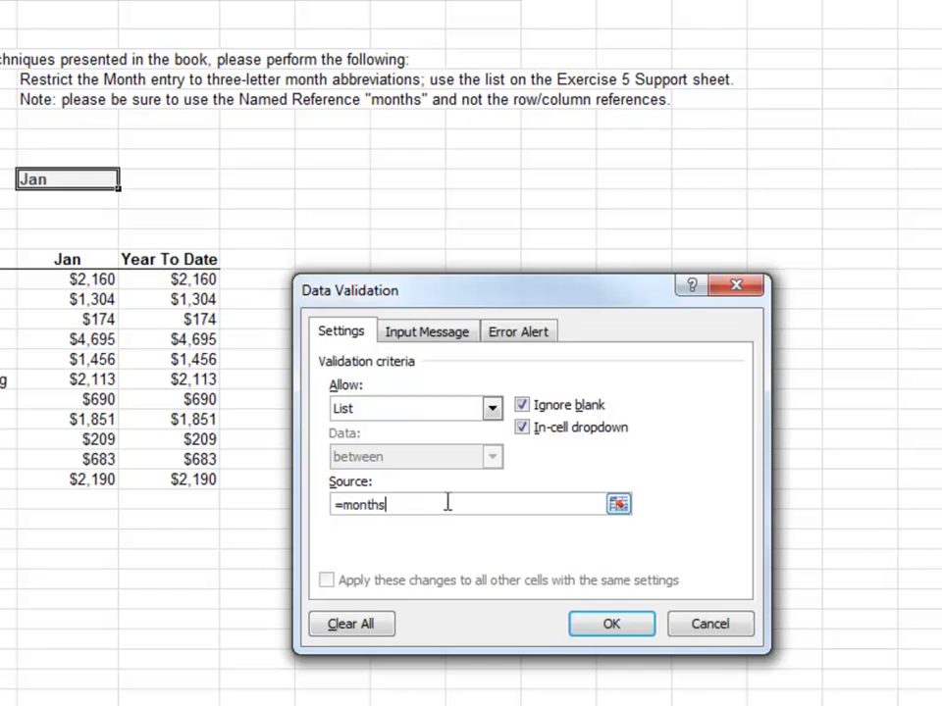
pyautogui.click(611, 624)
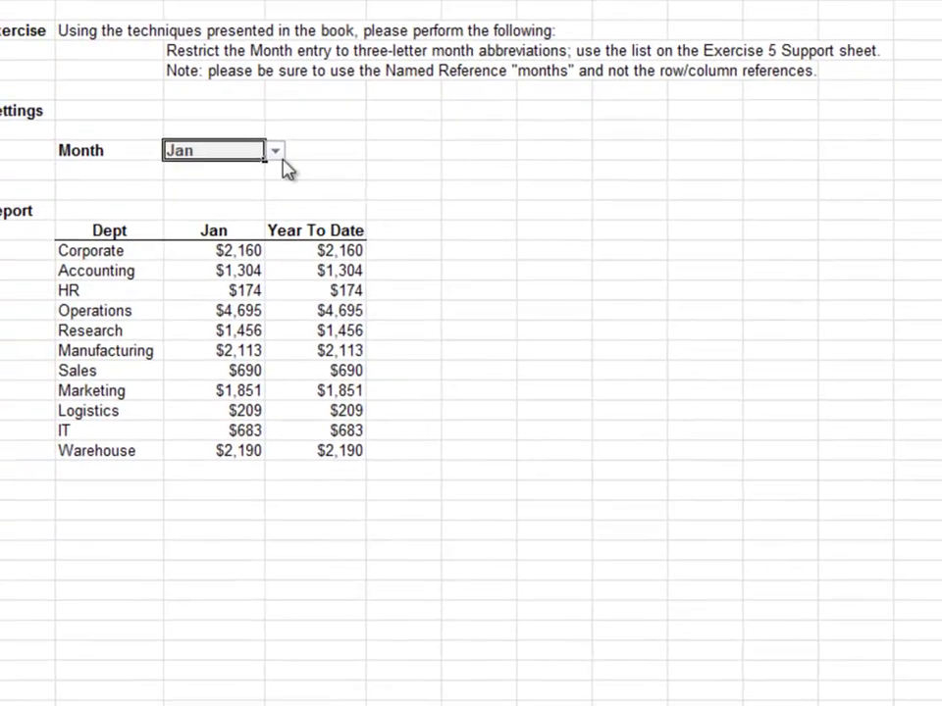
# - Switch the report month from the C10 drop-down to Feb, then Jun, then Nov
pyautogui.click(177, 170)
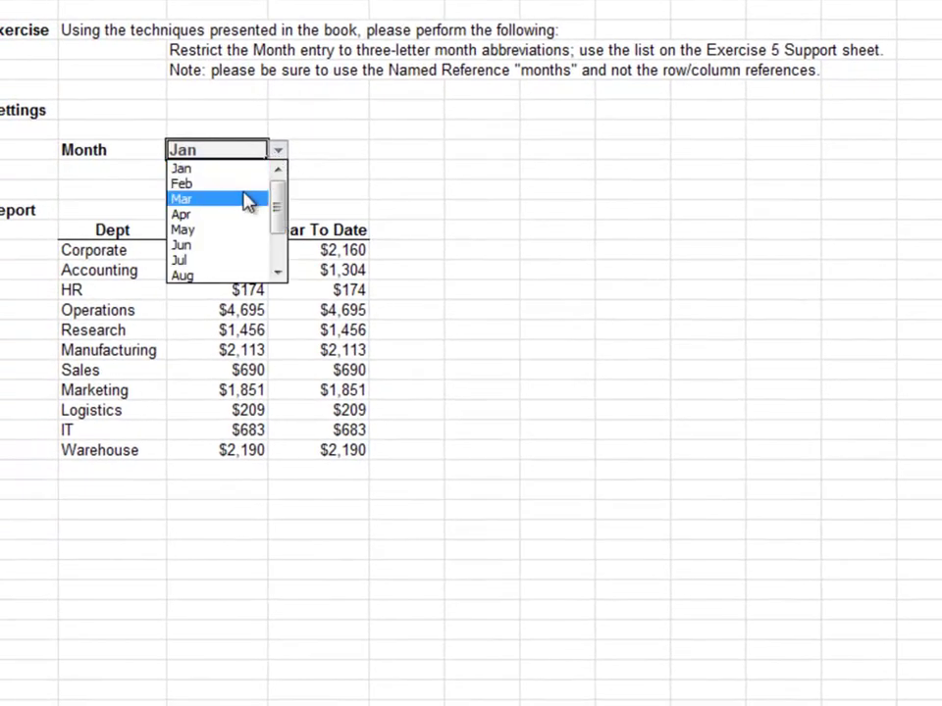
pyautogui.moveTo(280, 206)
pyautogui.mouseDown()
pyautogui.moveTo(279, 268)
pyautogui.moveTo(280, 191)
pyautogui.mouseUp()
pyautogui.click(242, 184)
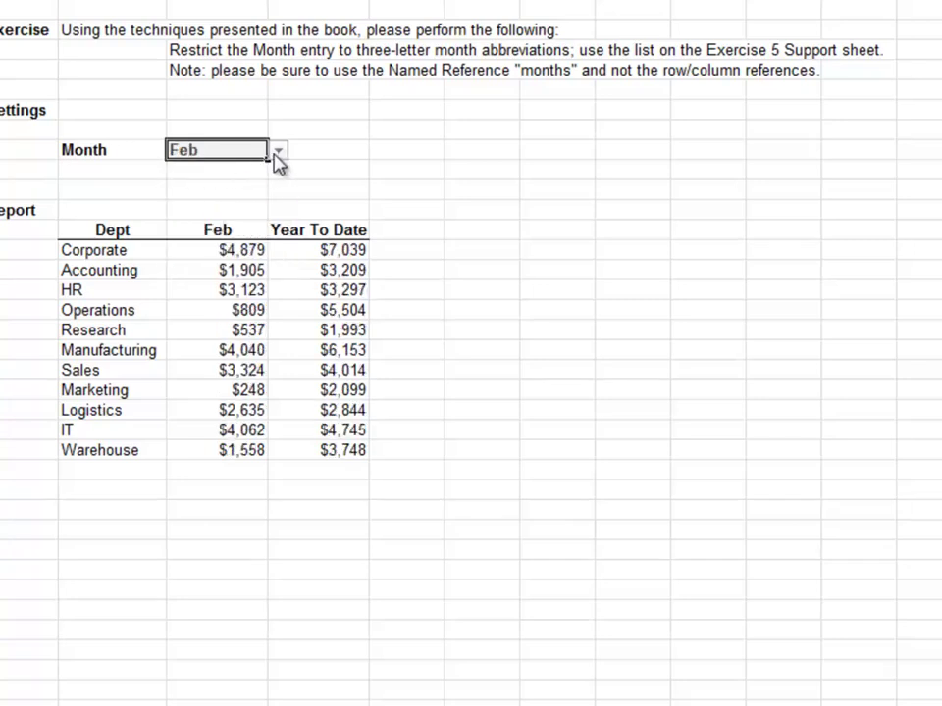
pyautogui.click(278, 152)
pyautogui.click(231, 233)
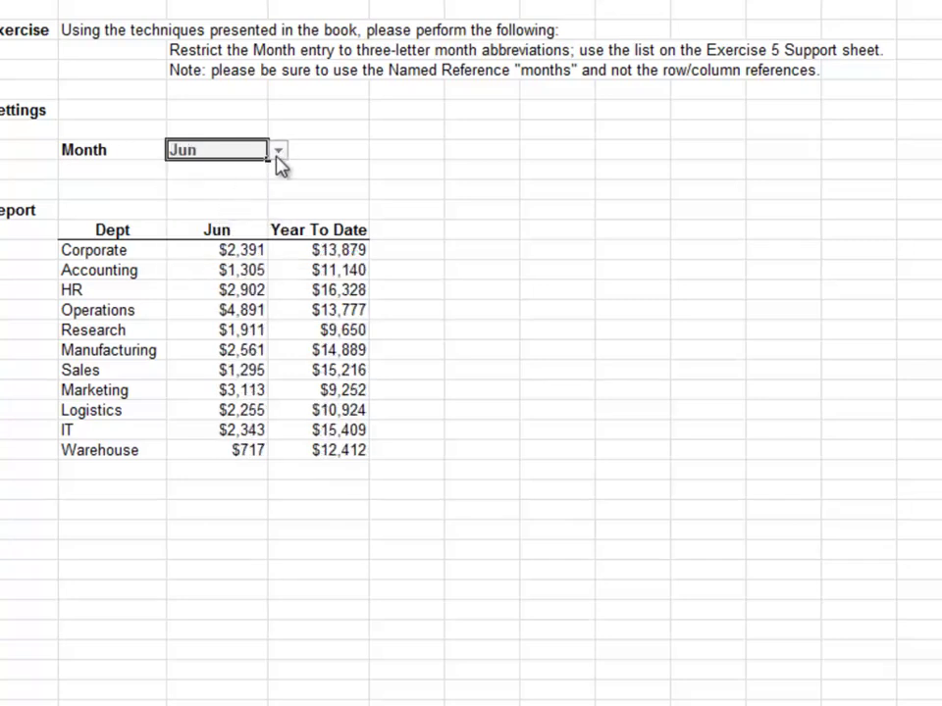
pyautogui.click(278, 154)
pyautogui.click(221, 261)
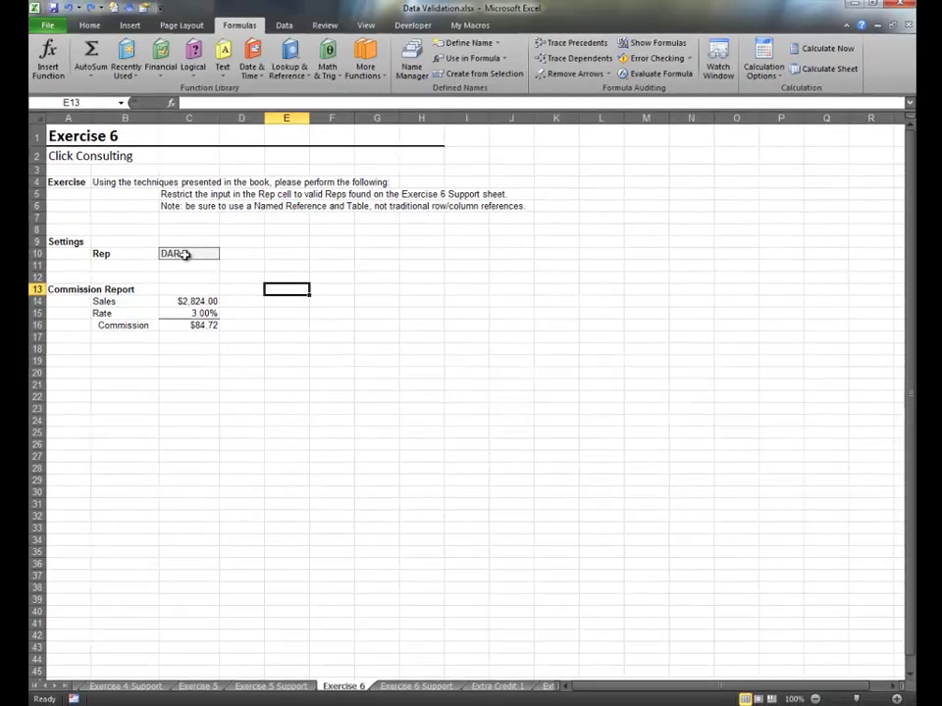
# - Convert the Reps initials B12:B19 on Exercise 6 Support into a table with headers
pyautogui.click(184, 254)
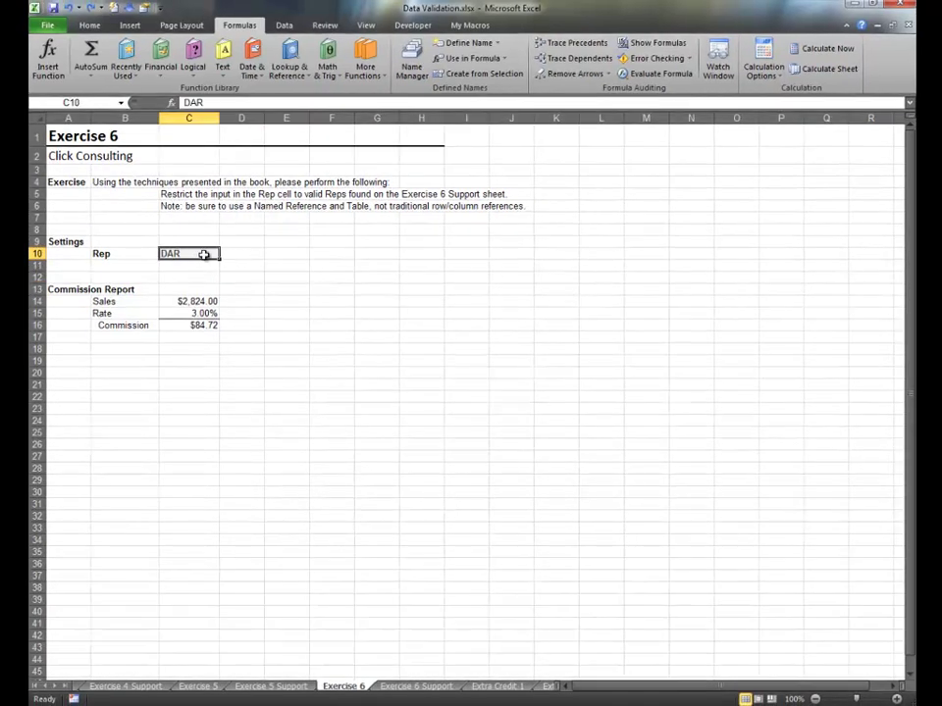
pyautogui.click(408, 688)
pyautogui.moveTo(118, 278); pyautogui.dragTo(125, 360)
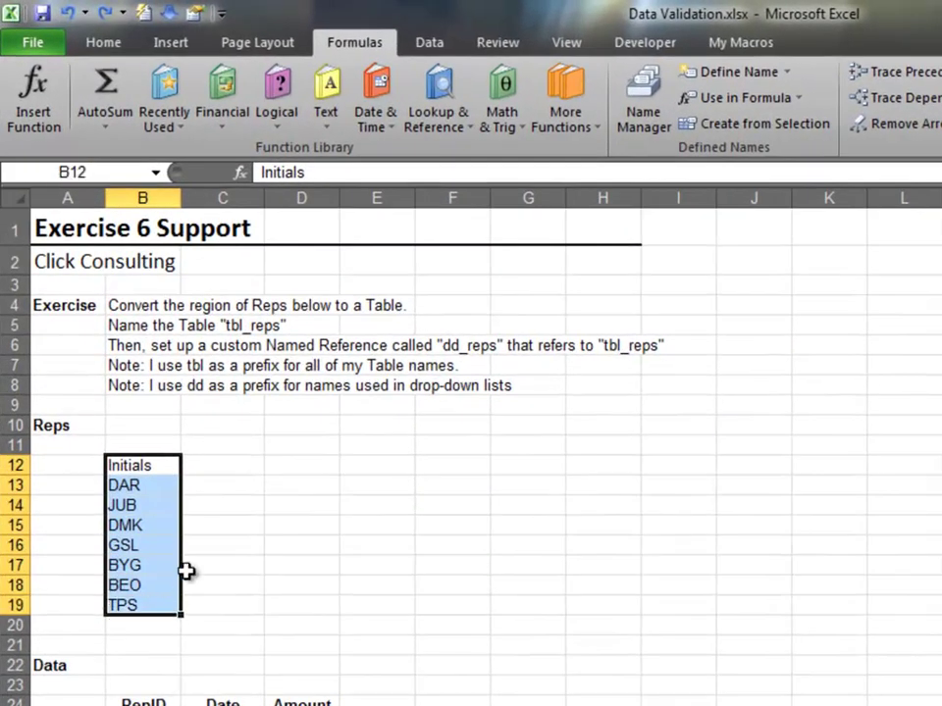
pyautogui.click(252, 540)
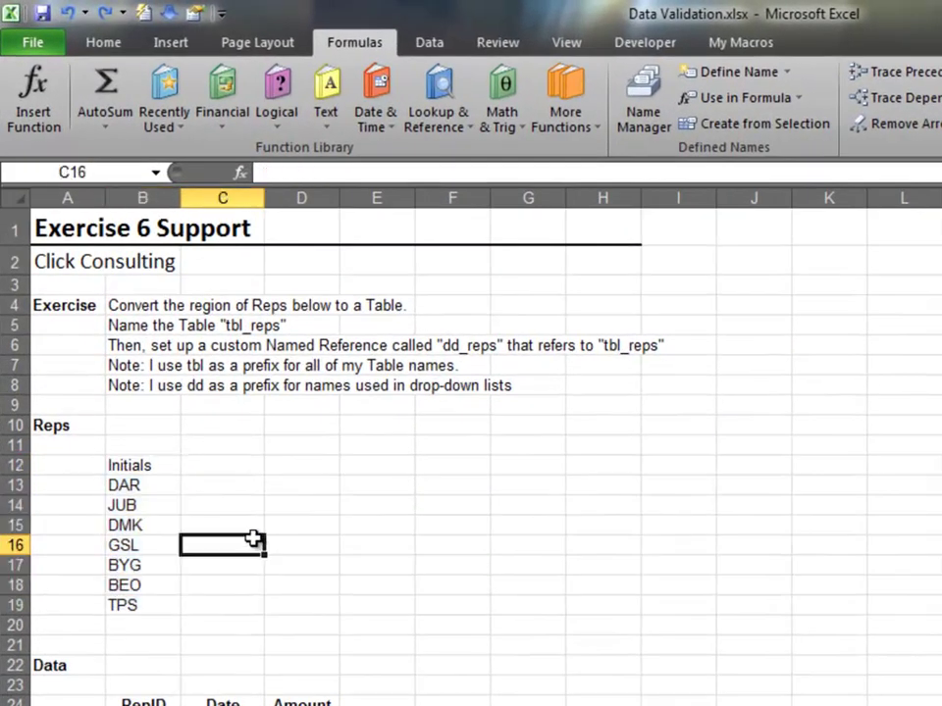
pyautogui.click(151, 520)
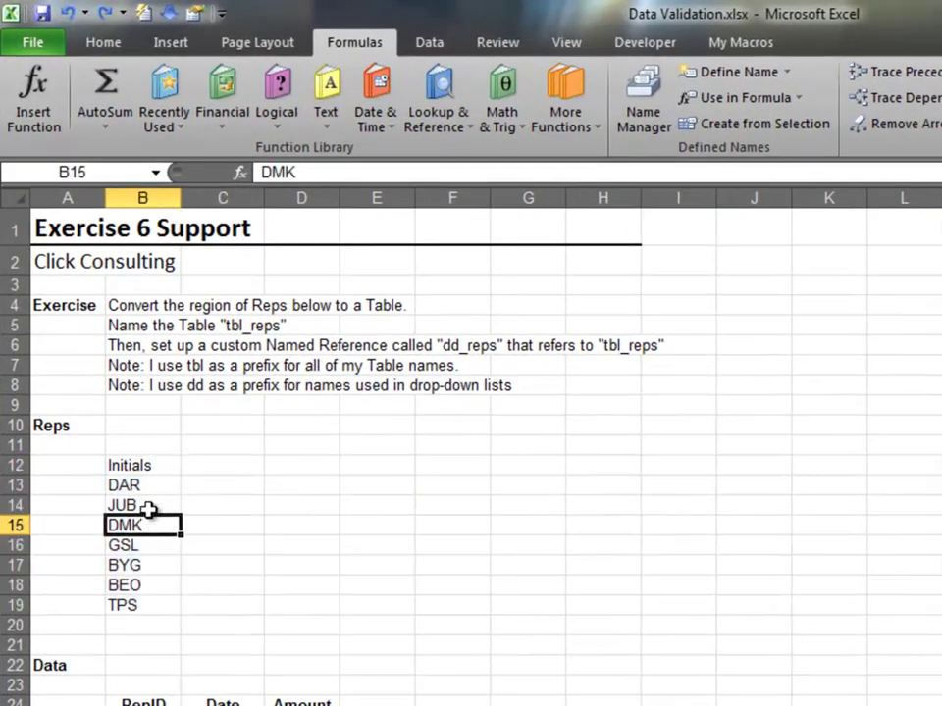
pyautogui.click(169, 45)
pyautogui.click(95, 91)
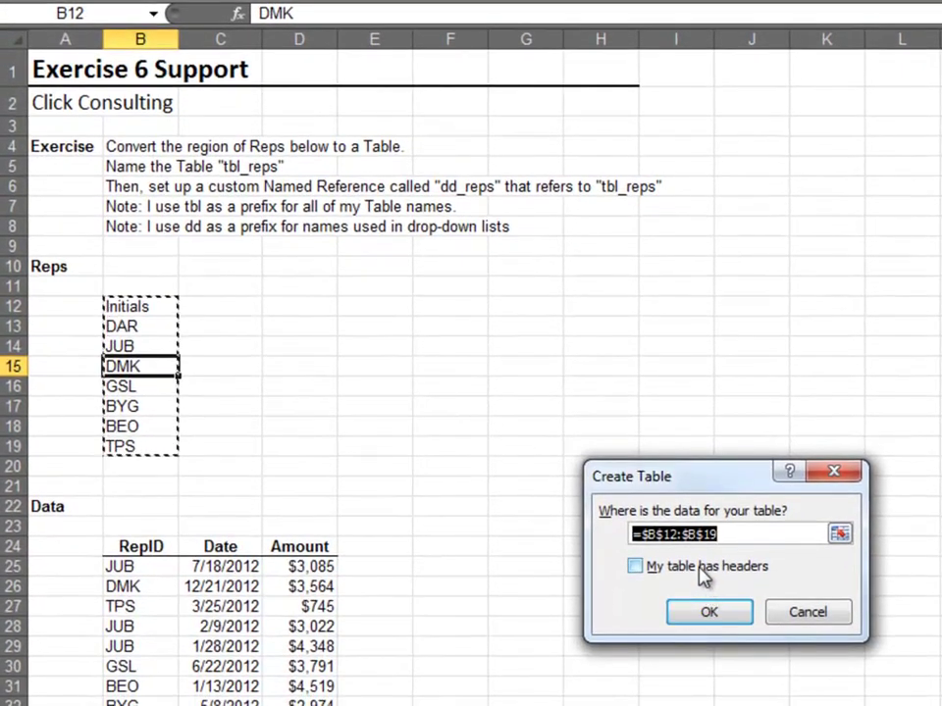
pyautogui.click(703, 569)
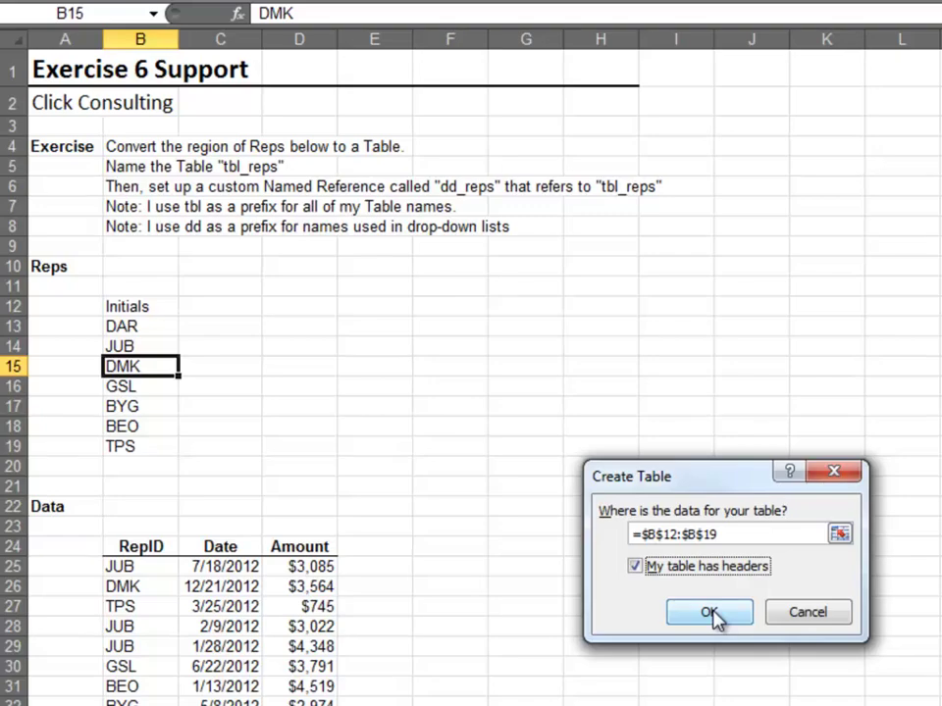
pyautogui.click(710, 614)
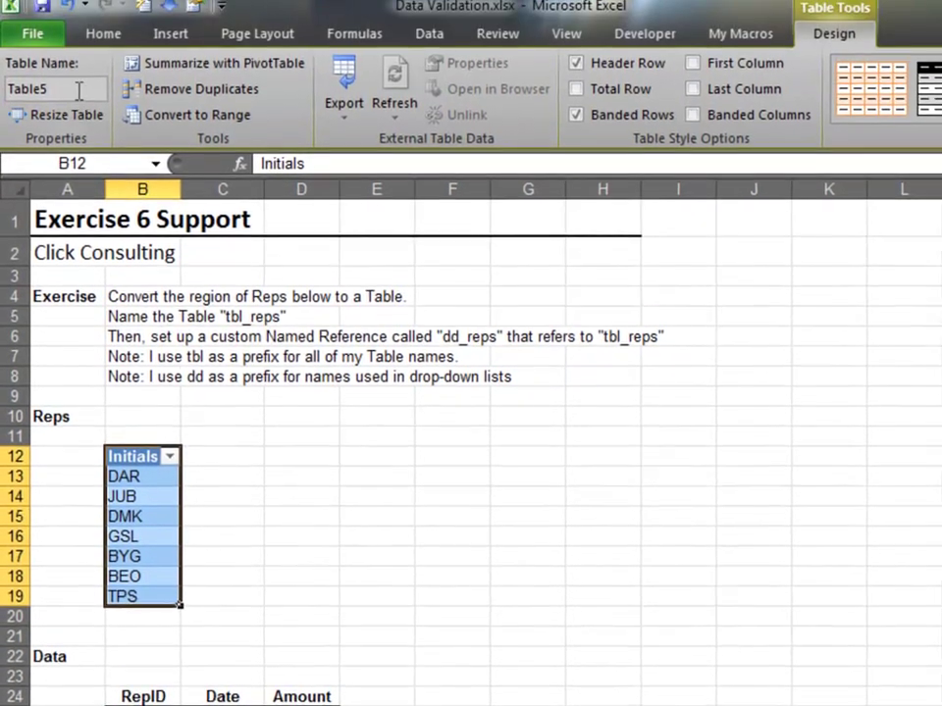
# - Name the new table tbl_reps
pyautogui.click(79, 90)
pyautogui.write('tbl_')
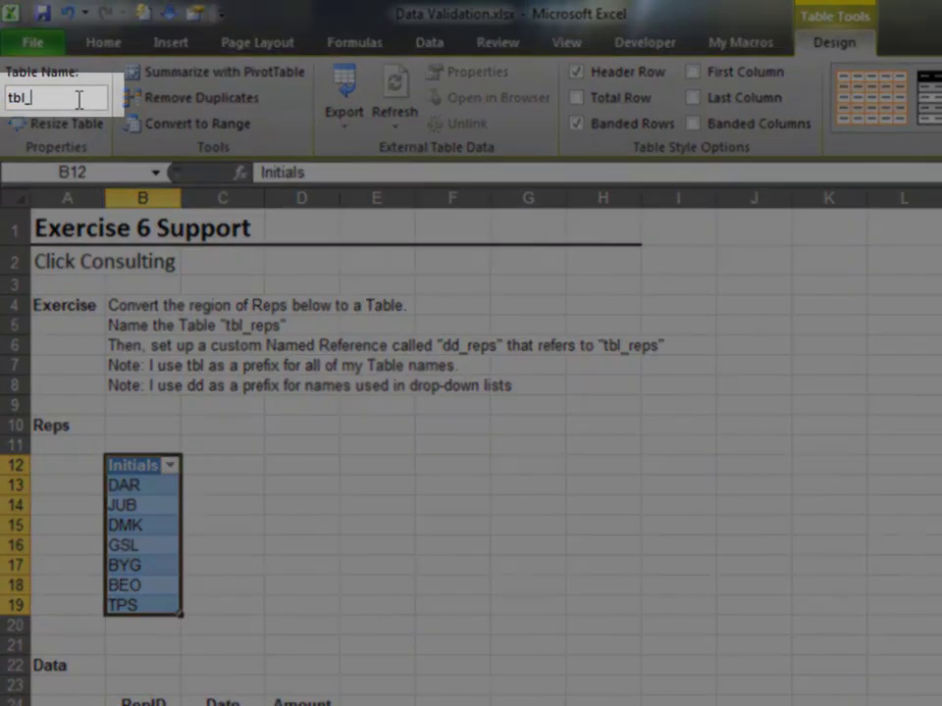
pyautogui.write('reps')
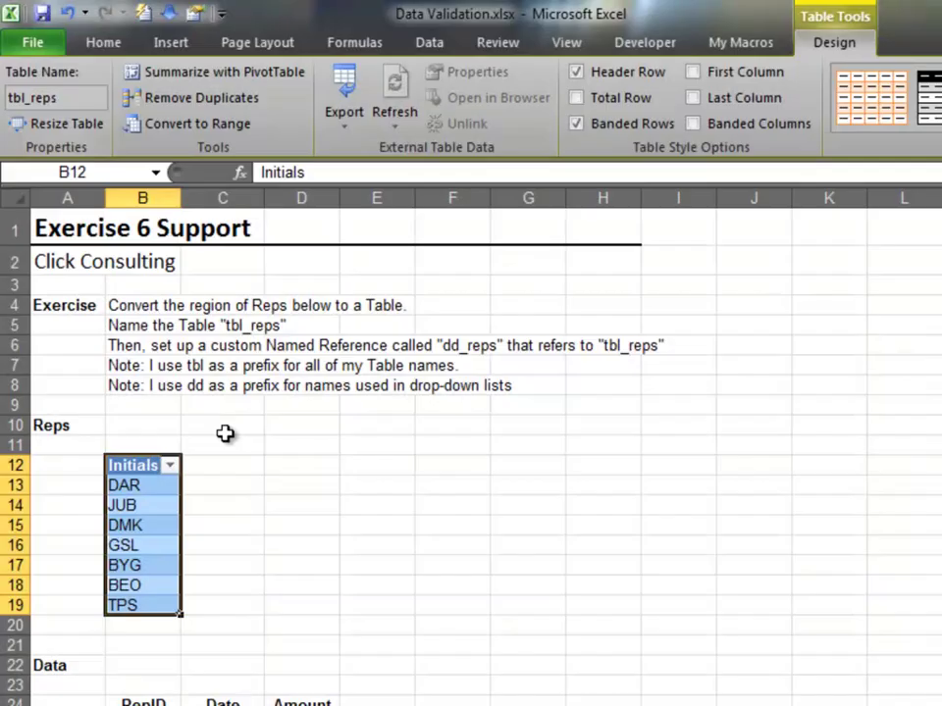
pyautogui.click(305, 527)
pyautogui.click(155, 522)
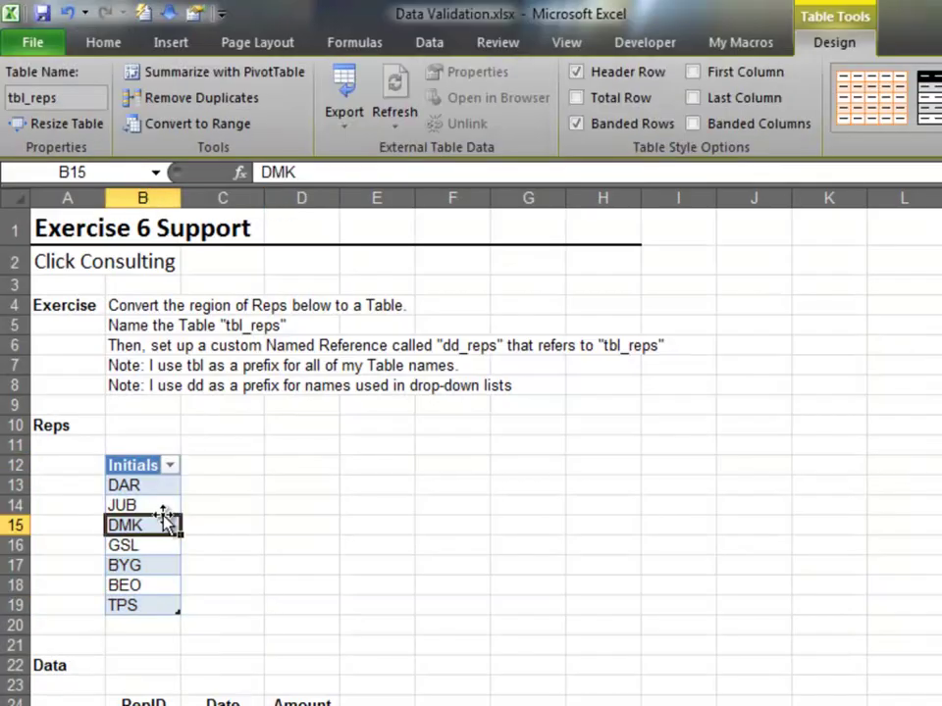
pyautogui.click(293, 502)
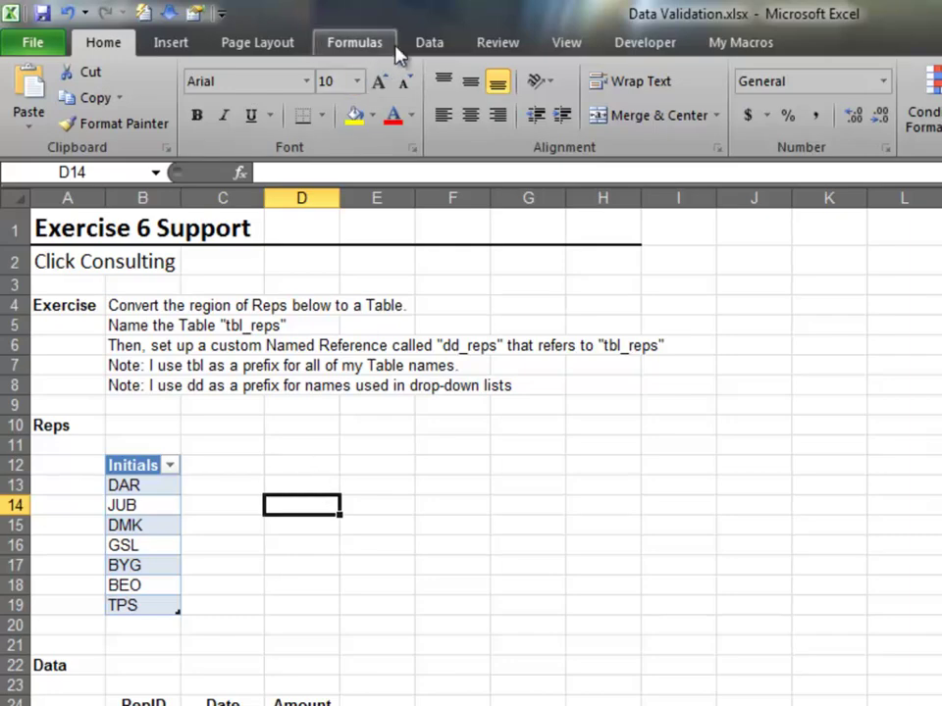
# - Create the name dd_reps referring to =tbl_reps in the Name Manager
pyautogui.click(429, 44)
pyautogui.click(377, 44)
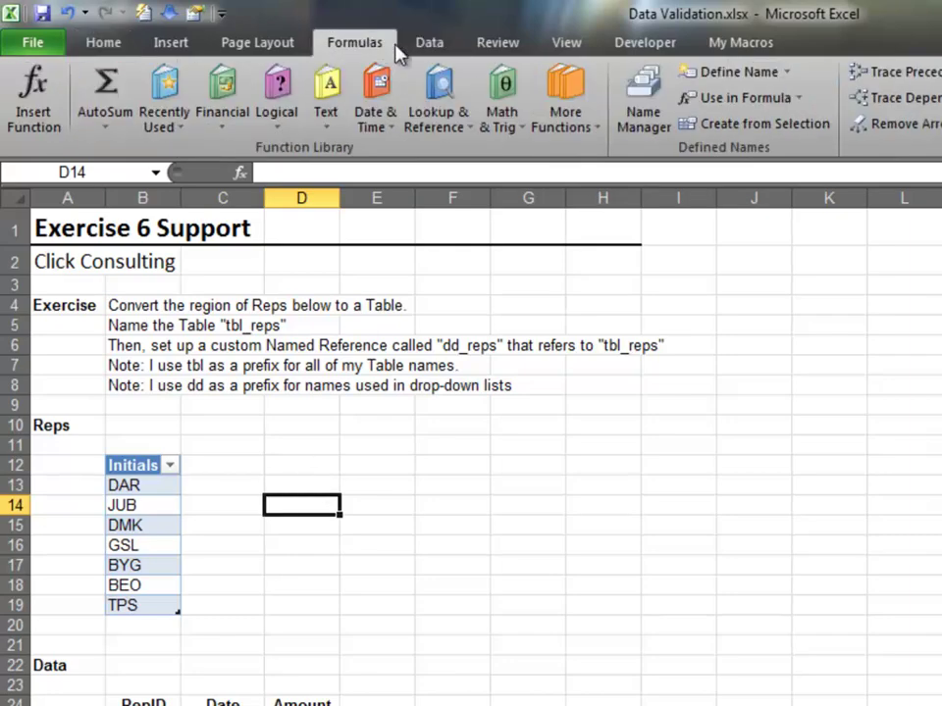
pyautogui.click(642, 106)
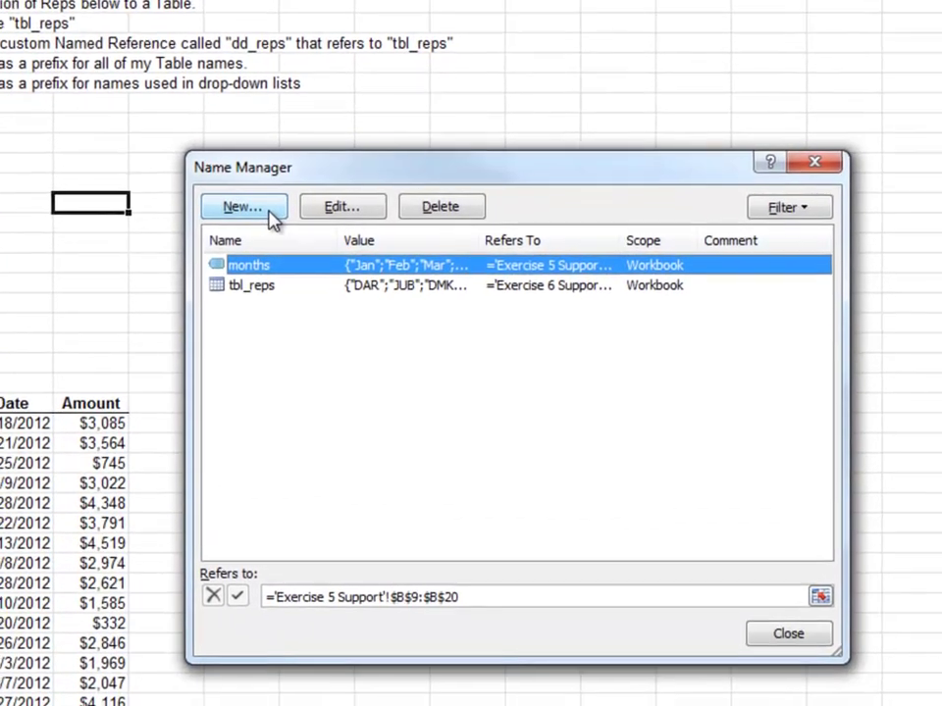
pyautogui.click(266, 208)
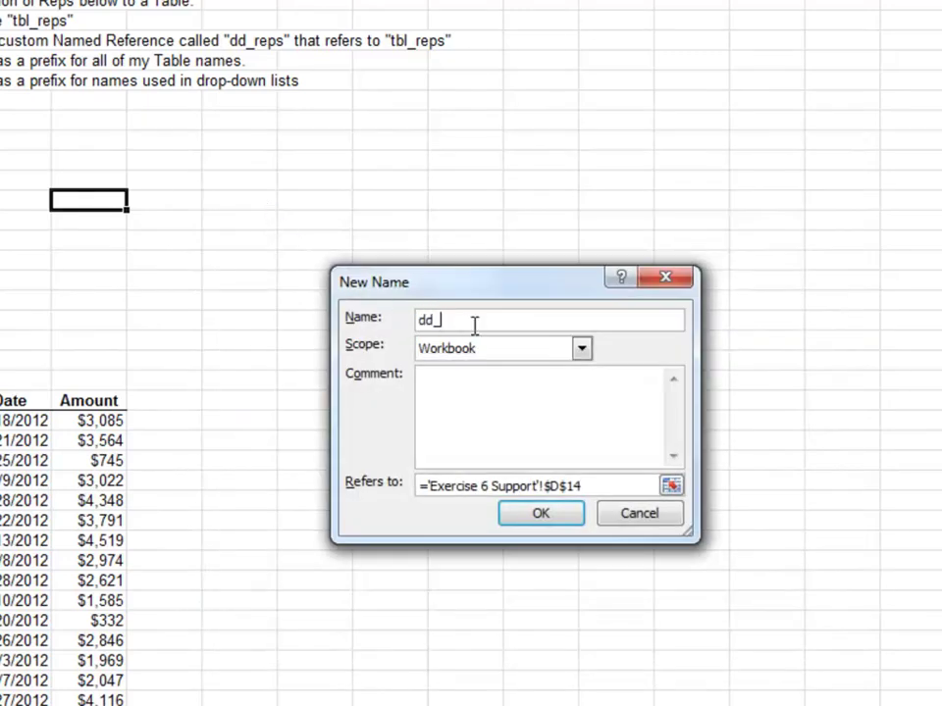
pyautogui.write('dd_reps')
pyautogui.press('Tab')
pyautogui.press('Tab')
pyautogui.press('Tab')
pyautogui.press('BackSpace')
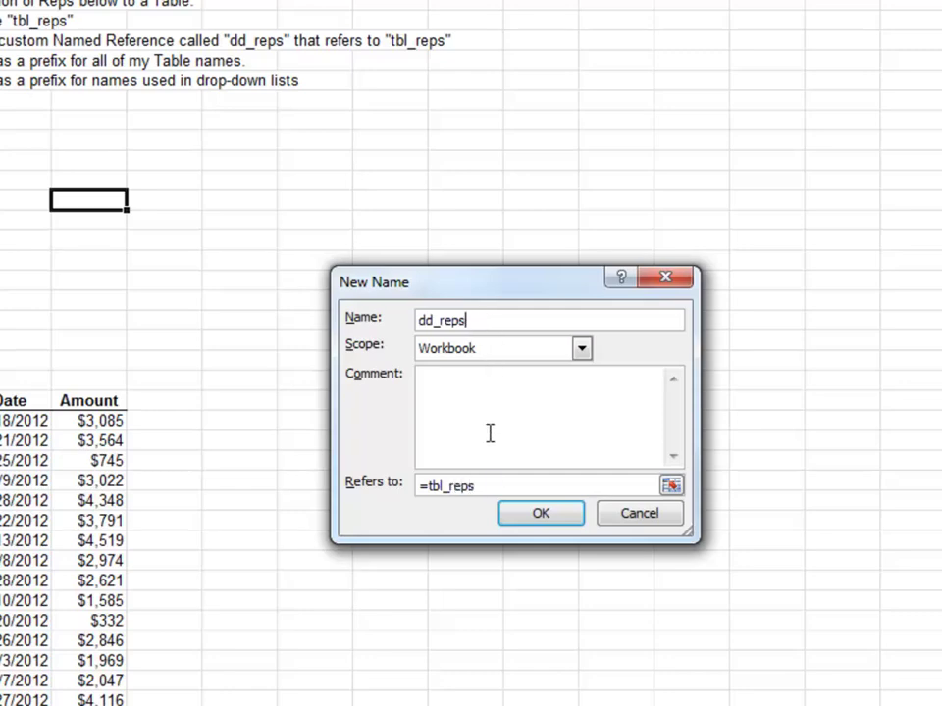
pyautogui.write('=tbl_reps')
pyautogui.click(540, 512)
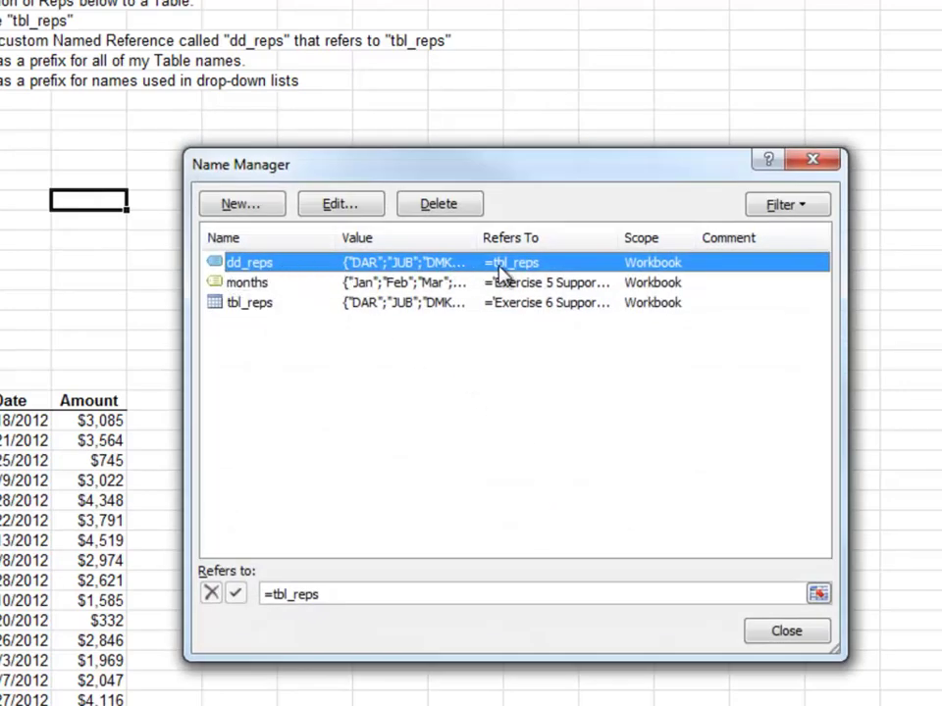
pyautogui.click(786, 631)
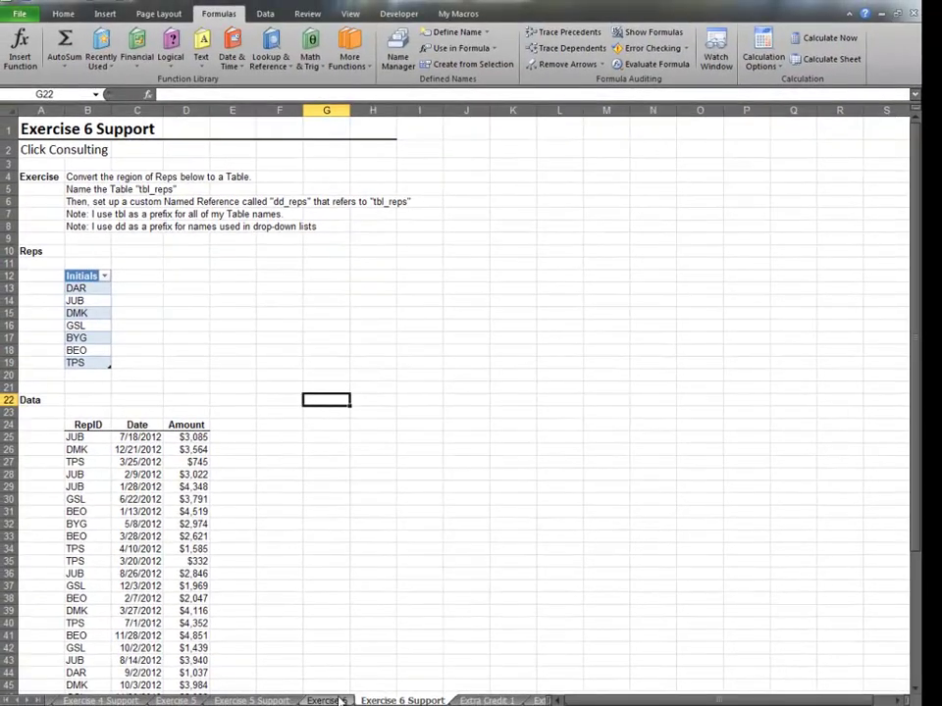
# - Give the Exercise 6 Rep cell C10 list validation sourced from =dd_reps
pyautogui.click(331, 700)
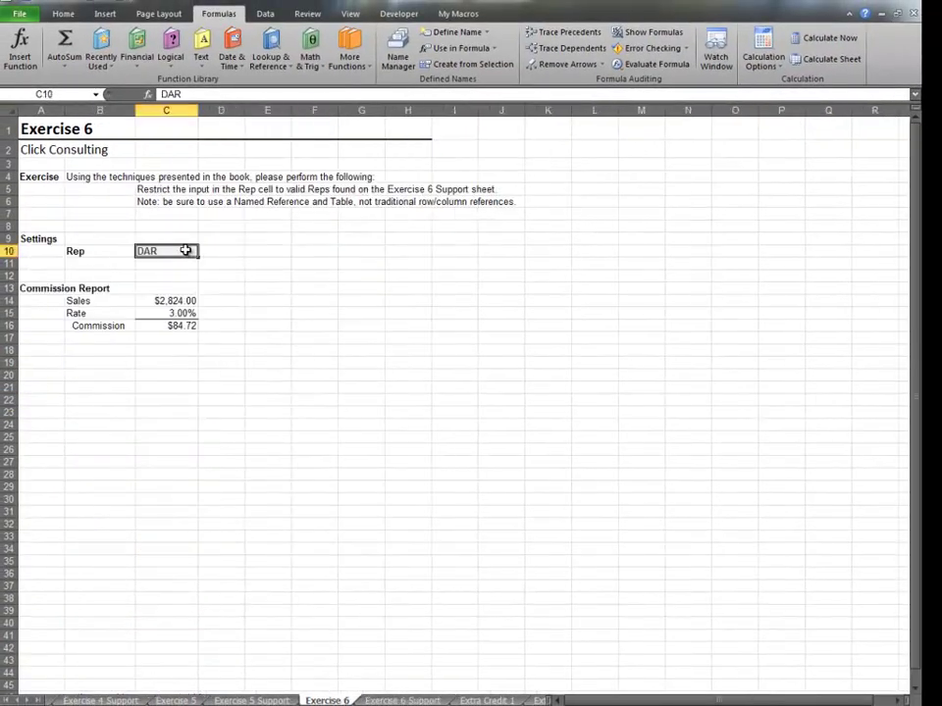
pyautogui.click(265, 14)
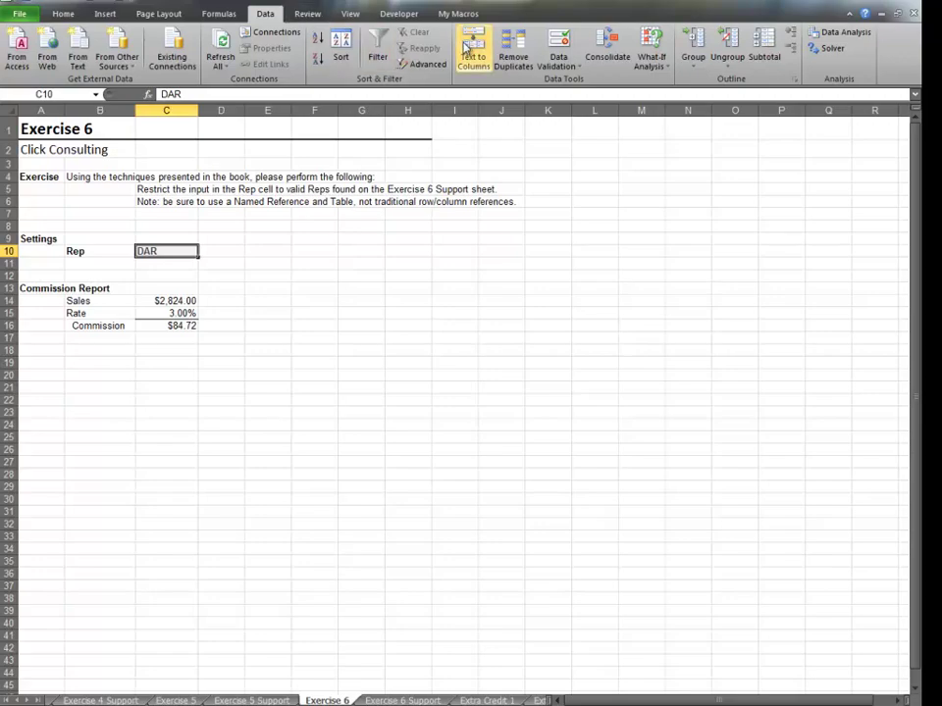
pyautogui.click(558, 44)
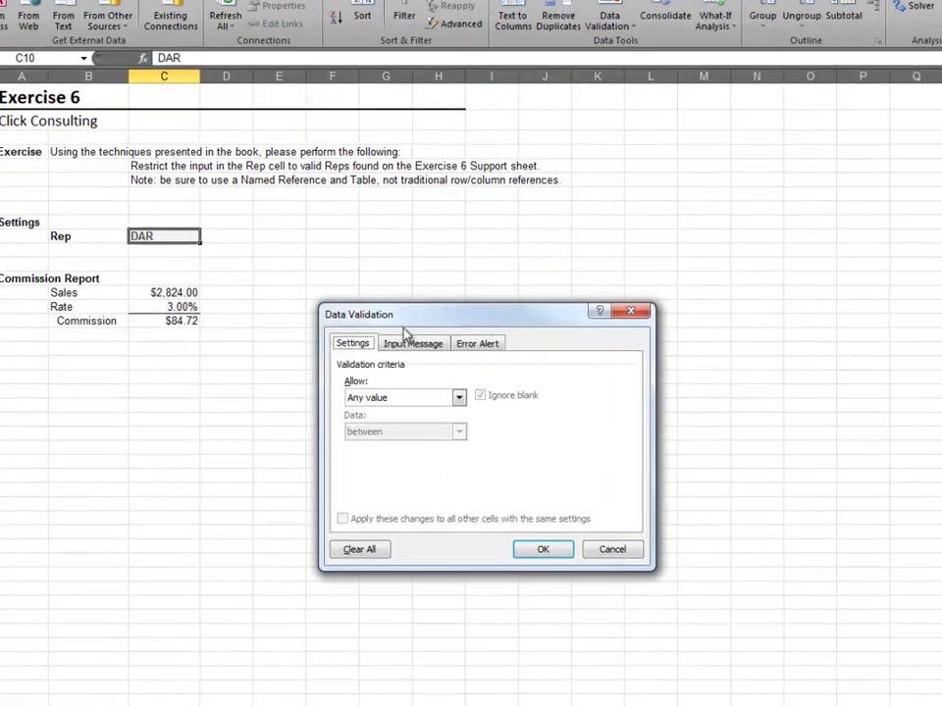
pyautogui.click(383, 398)
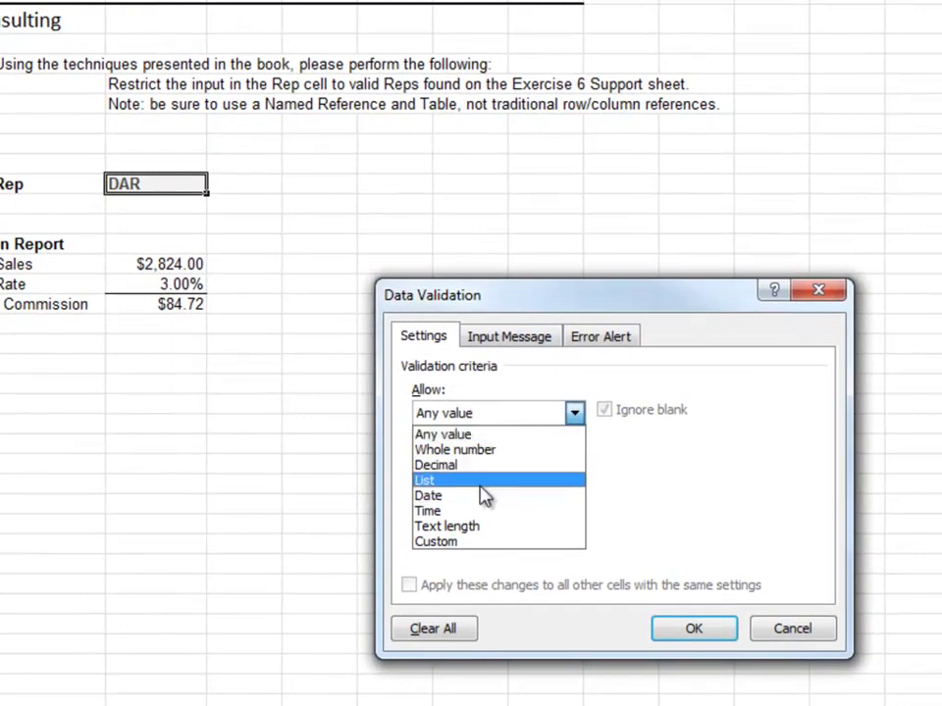
pyautogui.click(482, 483)
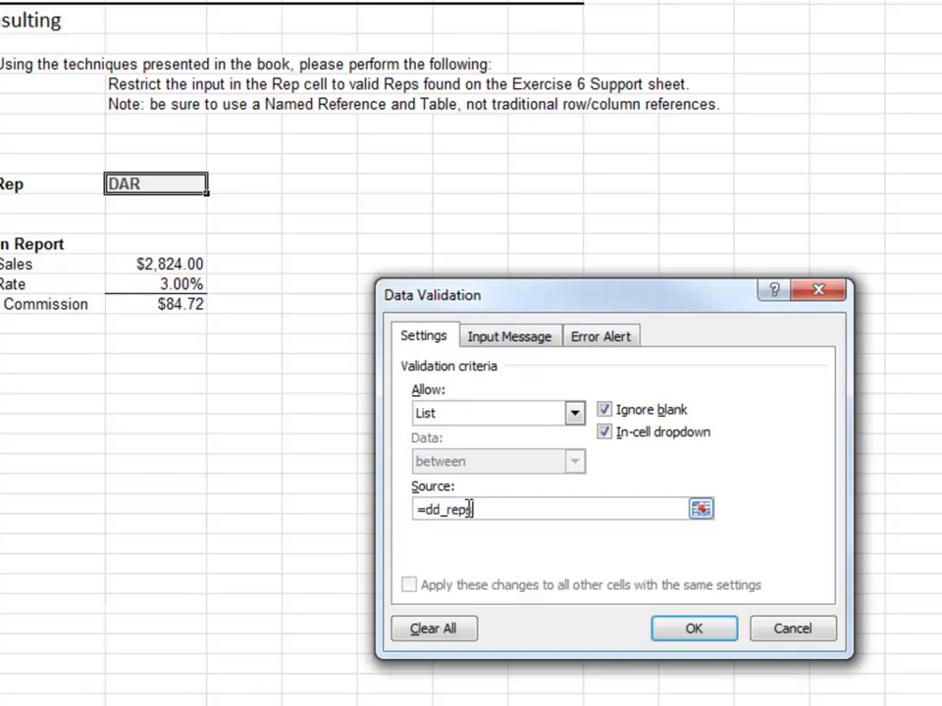
pyautogui.click(694, 629)
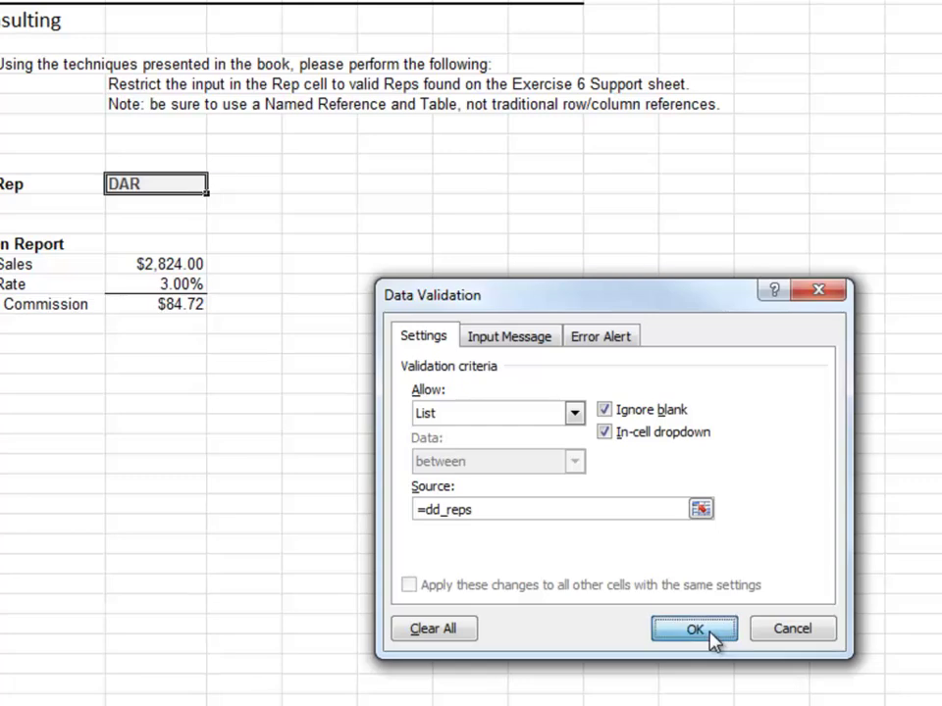
# - Pick DMK, GSL, DAR, then TPS as the rep, ending at $17,844.00 sales and $535.32 commission
pyautogui.click(216, 185)
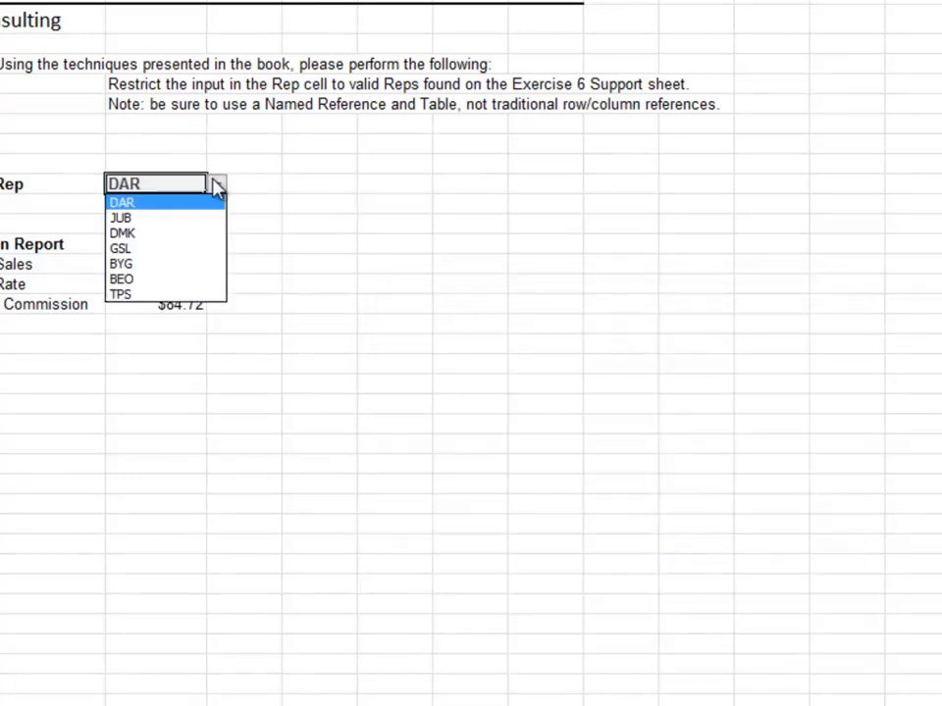
pyautogui.click(169, 232)
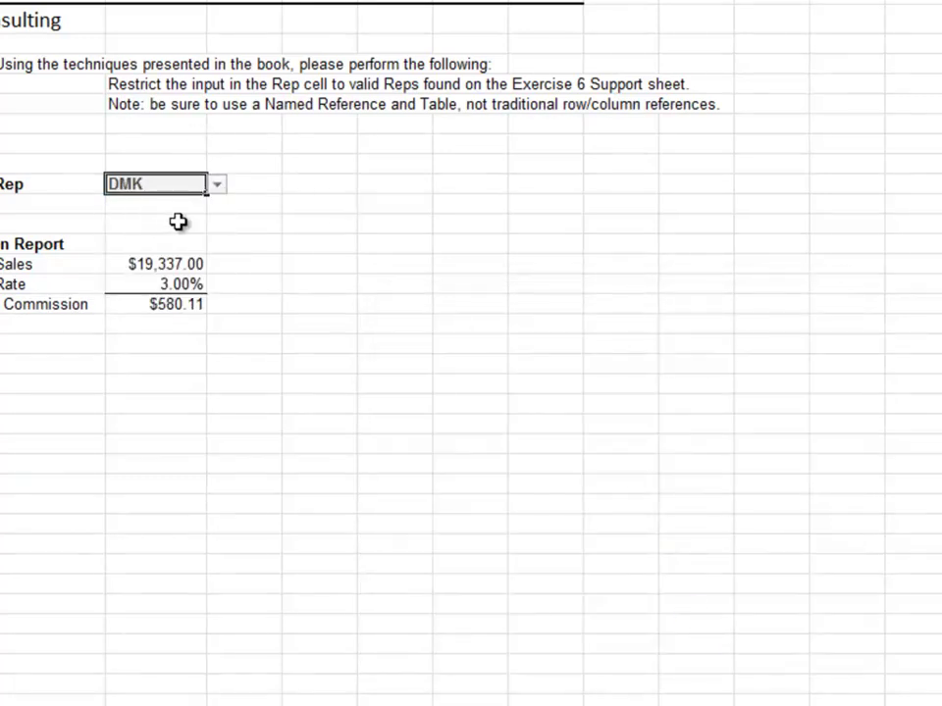
pyautogui.click(216, 185)
pyautogui.click(173, 247)
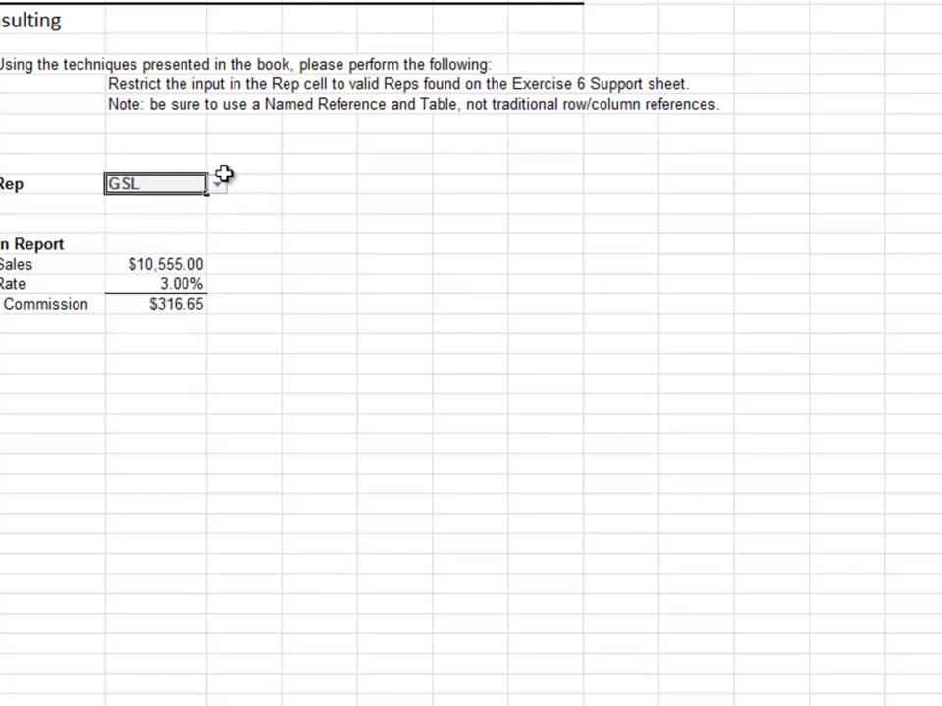
pyautogui.click(217, 186)
pyautogui.click(211, 203)
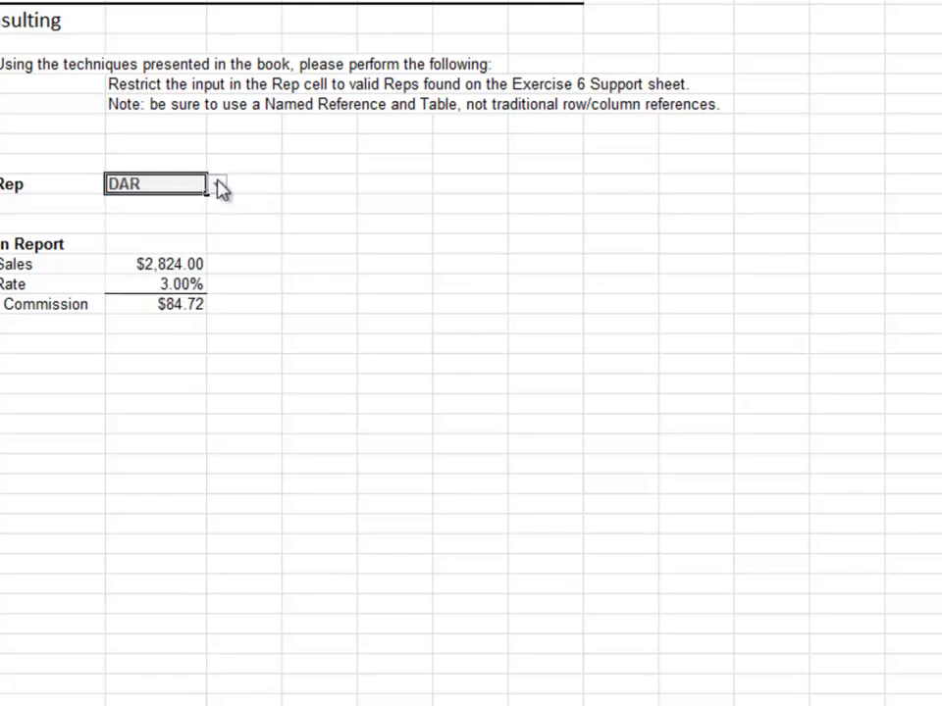
pyautogui.click(217, 186)
pyautogui.click(174, 296)
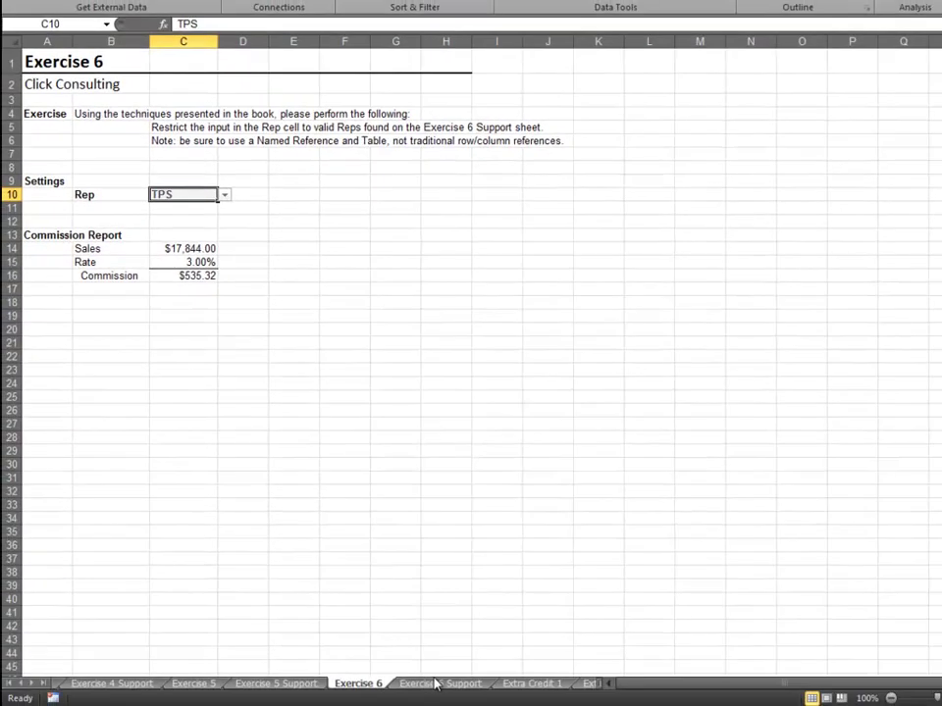
# - Add JEFF in B20 below the reps table and confirm he appears in the Rep drop-down
pyautogui.click(440, 684)
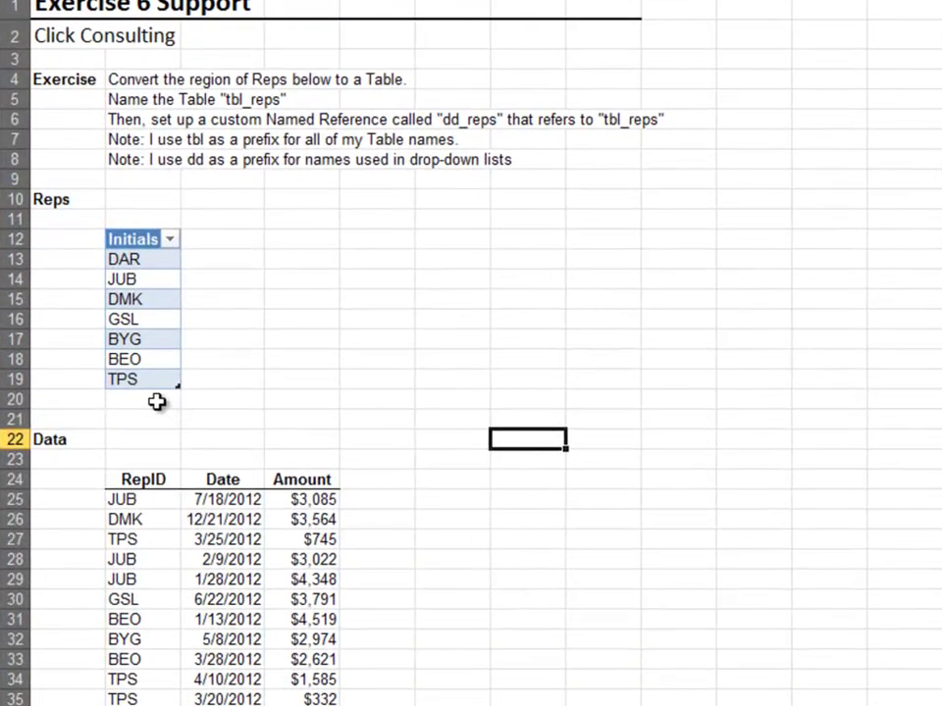
pyautogui.click(156, 401)
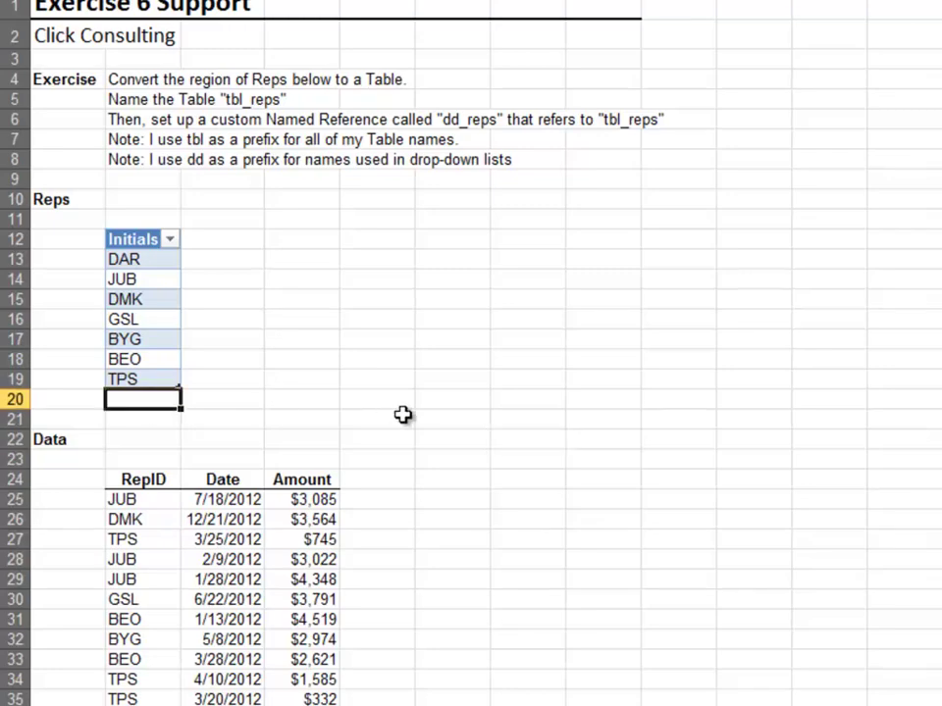
pyautogui.write('JEFF')
pyautogui.press('Return')
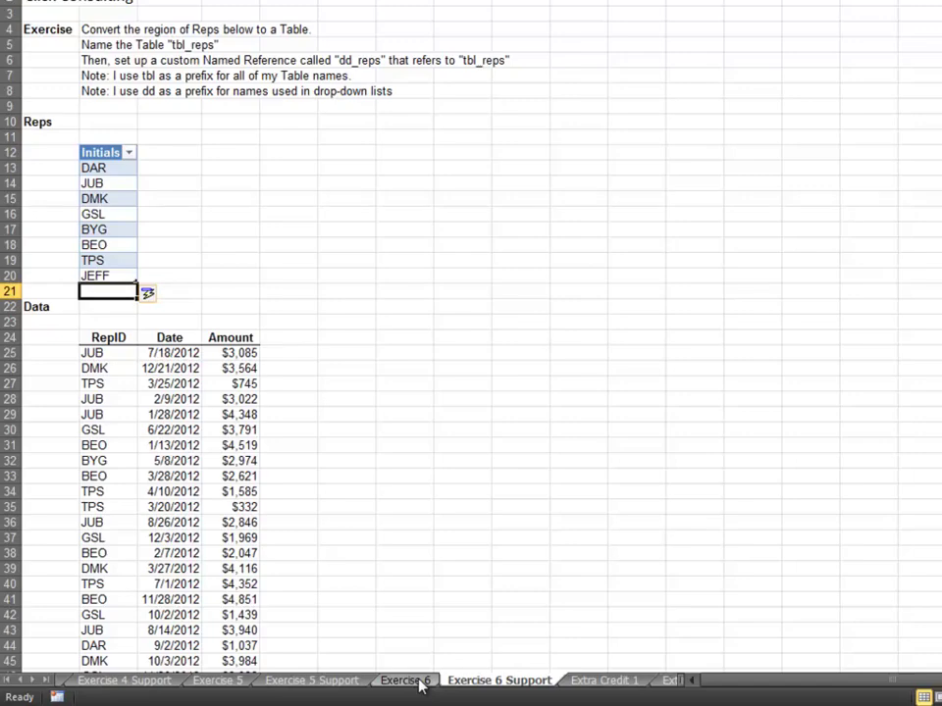
pyautogui.click(417, 694)
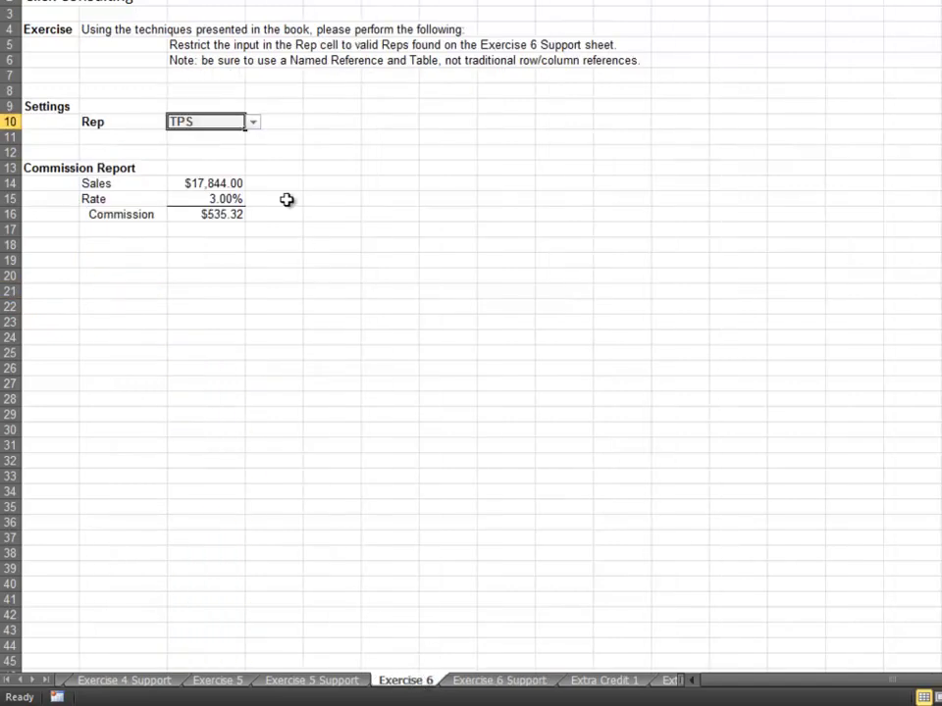
pyautogui.click(289, 164)
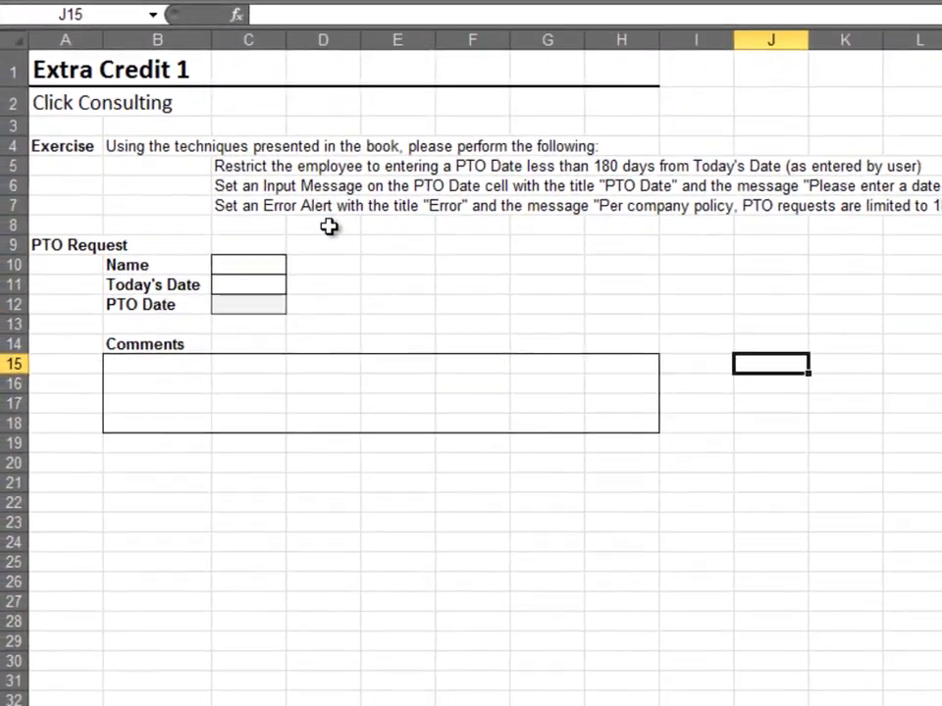
# - Enter 4/3/2012 as Today's Date, then type and clear a test PTO Date of 4/3/13
pyautogui.click(251, 288)
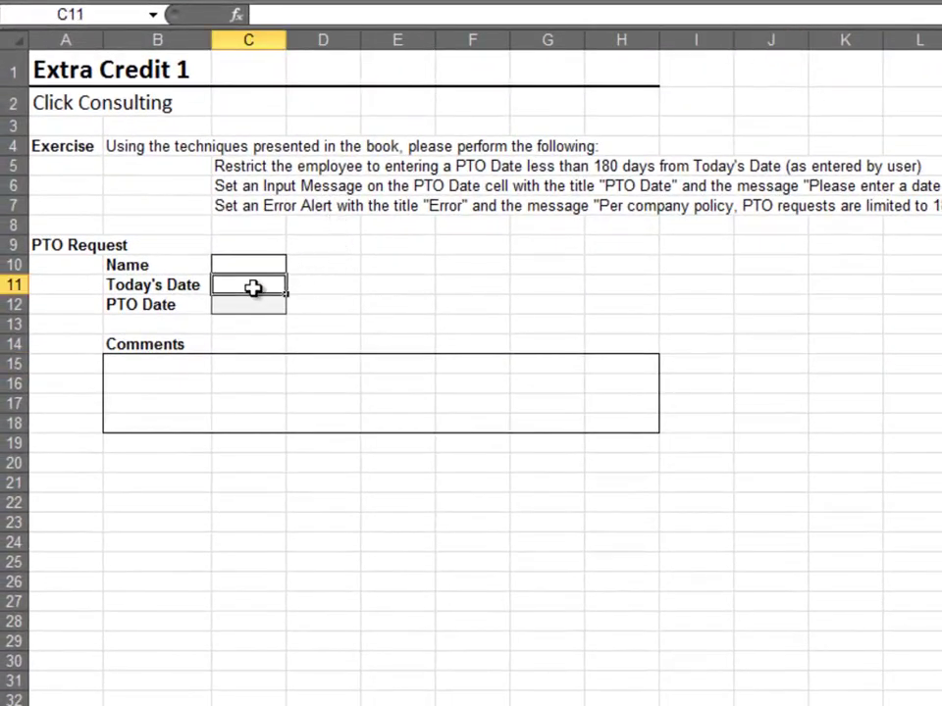
pyautogui.write('4/3/12')
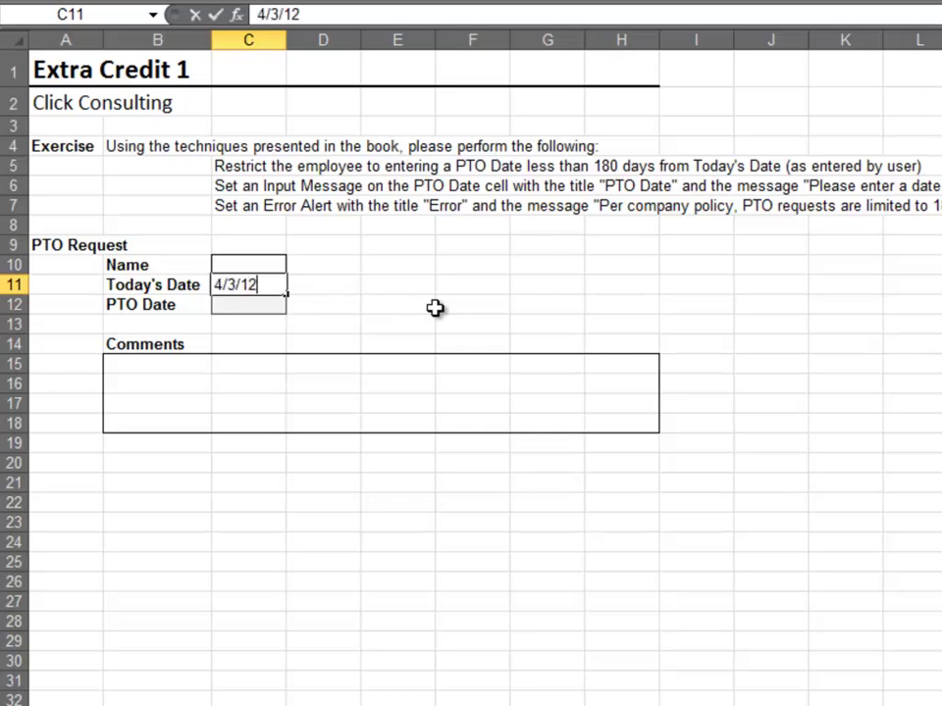
pyautogui.press('Return')
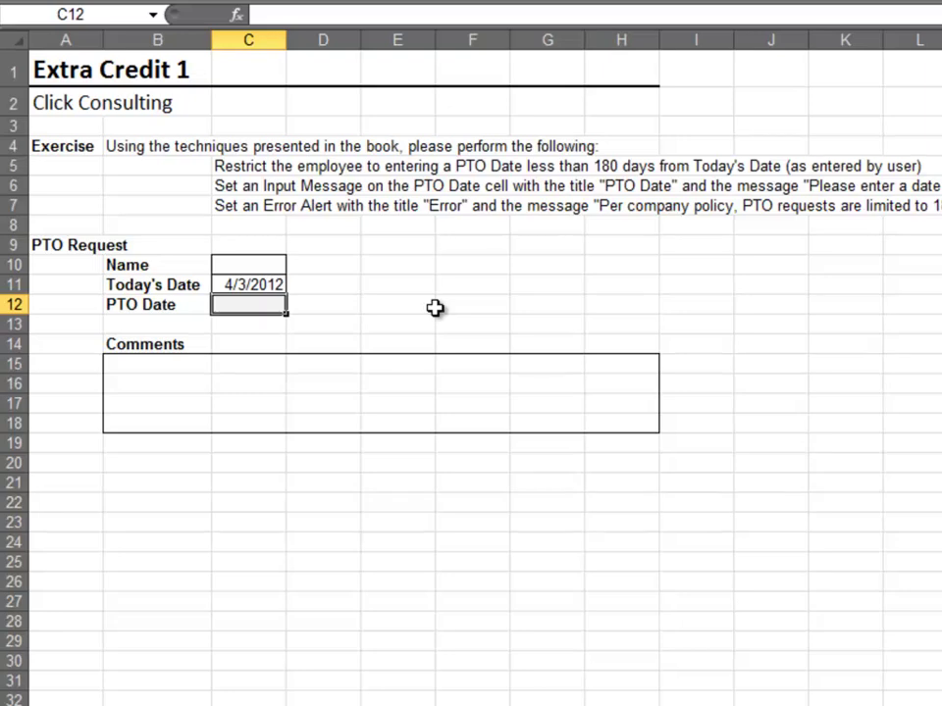
pyautogui.write('4/3/')
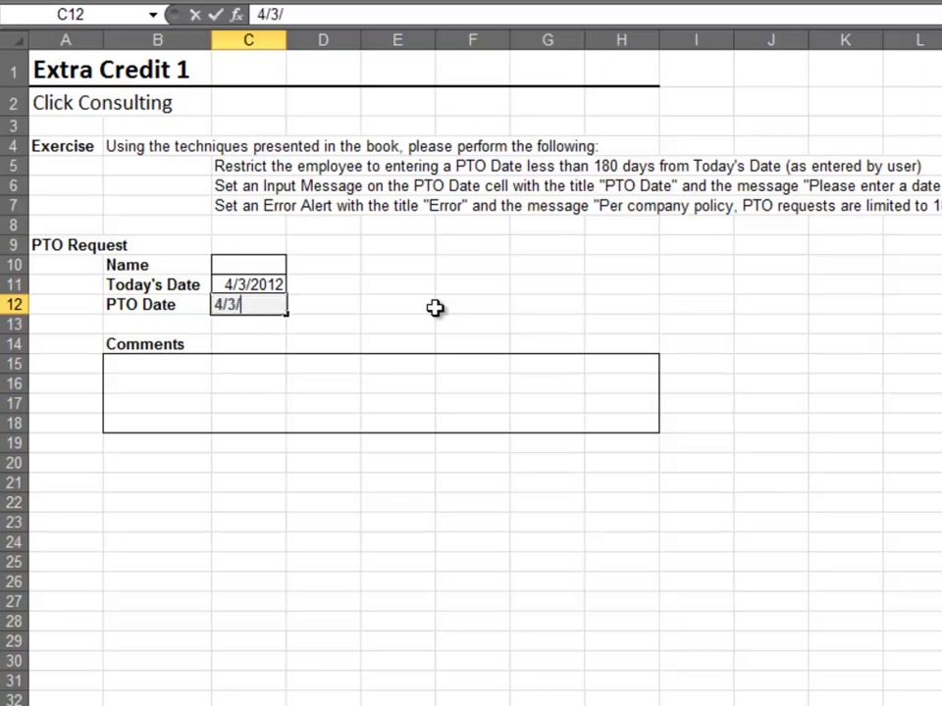
pyautogui.write('13')
pyautogui.press('Return')
pyautogui.press('Up')
pyautogui.press('Delete')
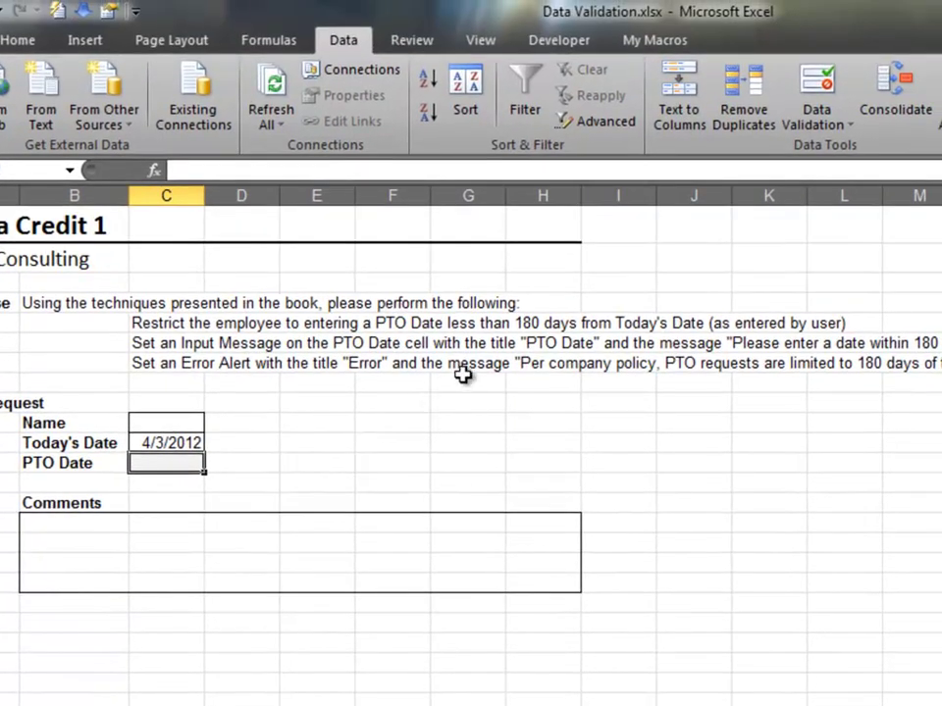
# - Give the PTO Date cell a Date validation rule of less than =C11+180
pyautogui.click(816, 87)
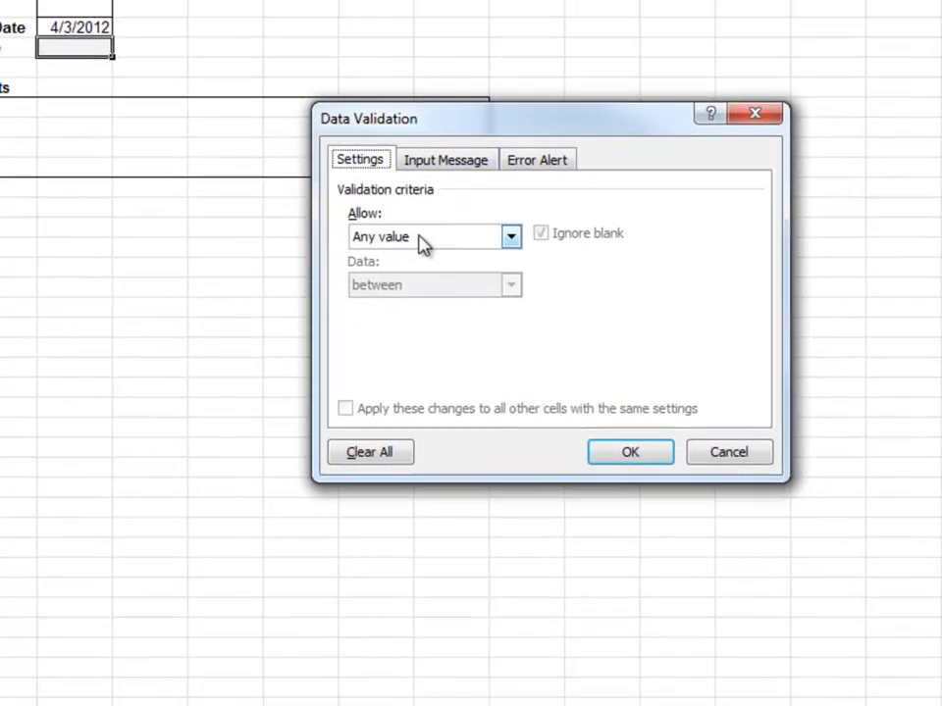
pyautogui.click(518, 651)
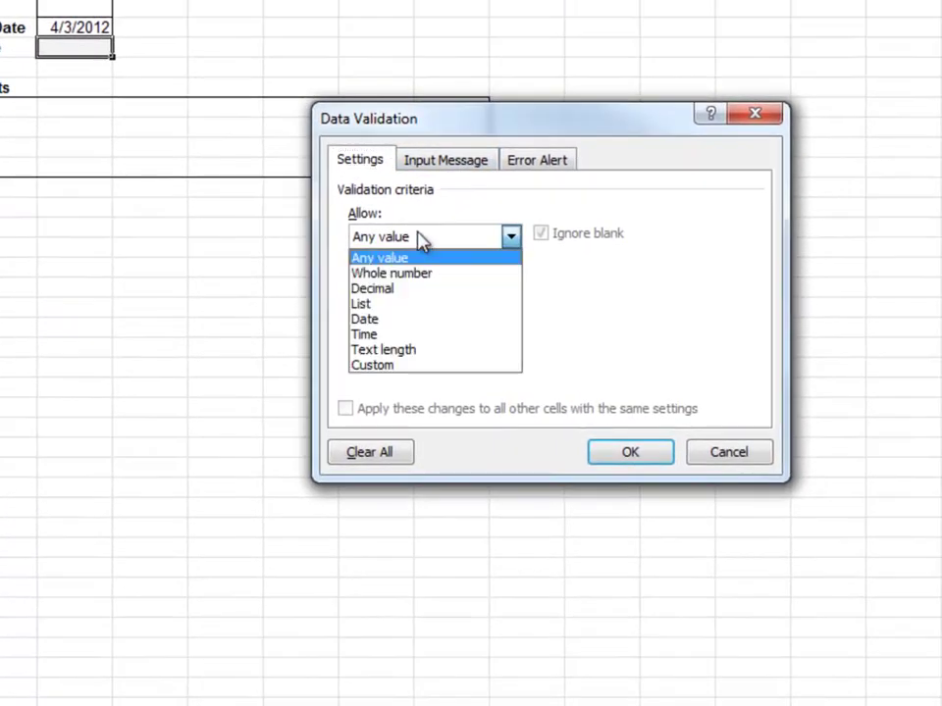
pyautogui.click(422, 320)
pyautogui.click(430, 289)
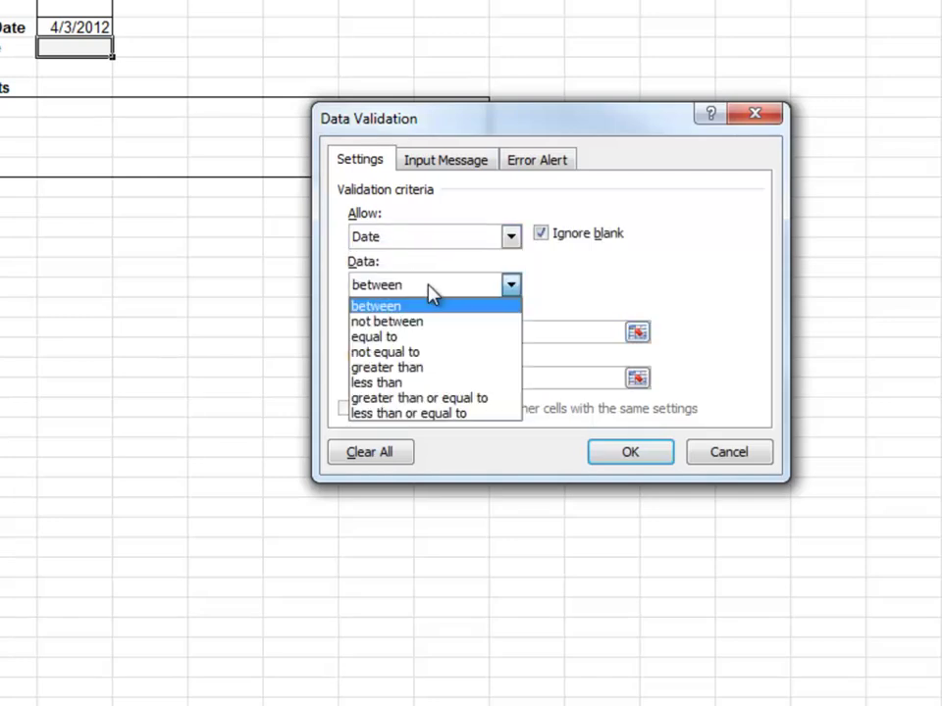
pyautogui.click(427, 386)
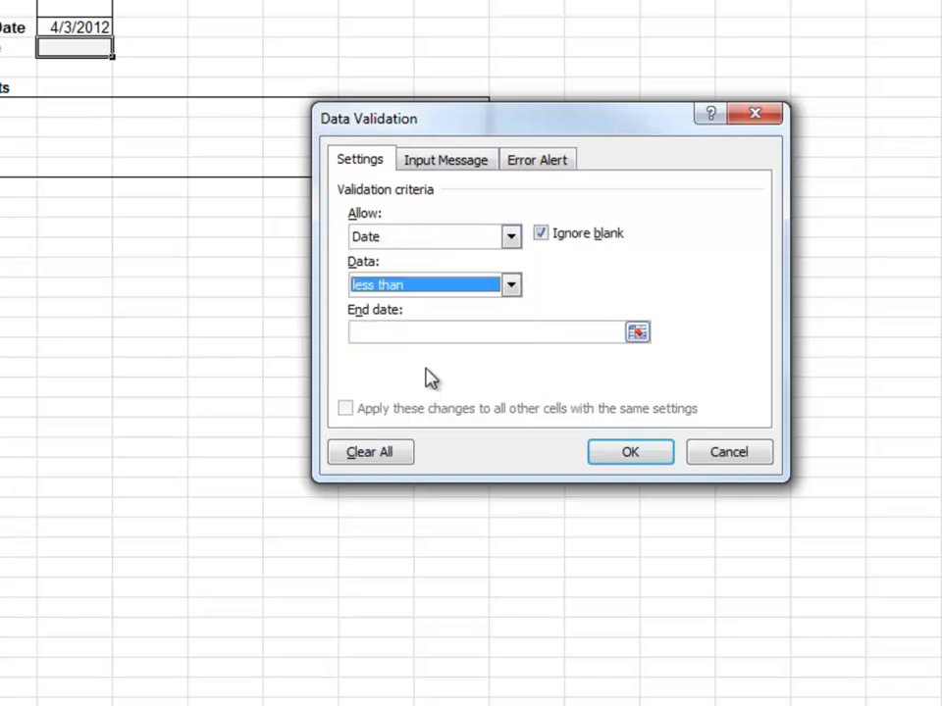
pyautogui.click(417, 332)
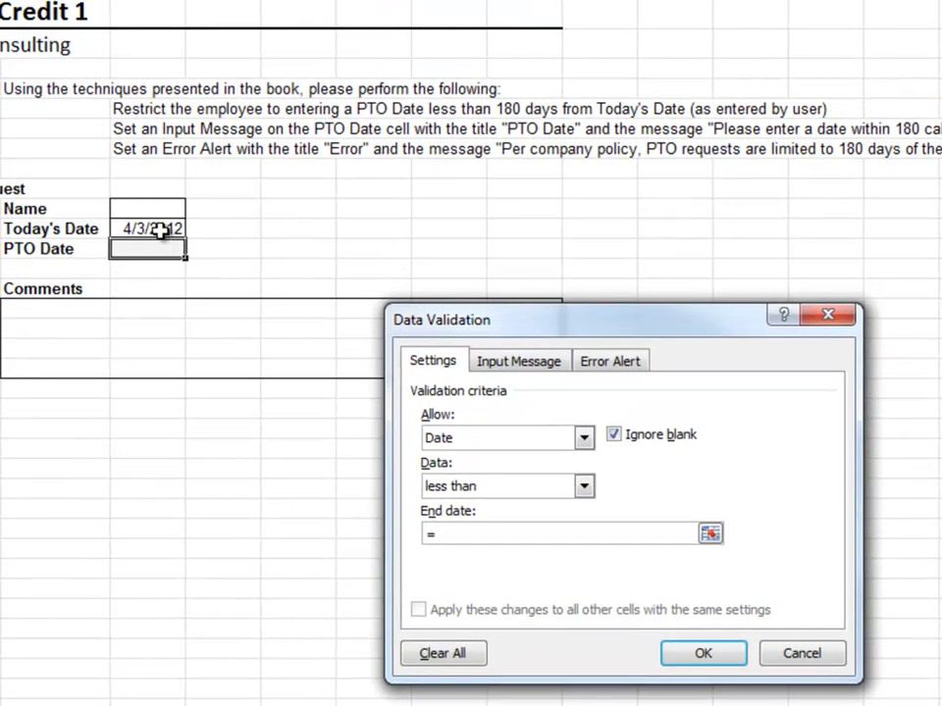
pyautogui.click(86, 28)
pyautogui.write('+180')
# - Add the 'PTO Date' input message asking for a date within 180 calendar days of today
pyautogui.click(522, 362)
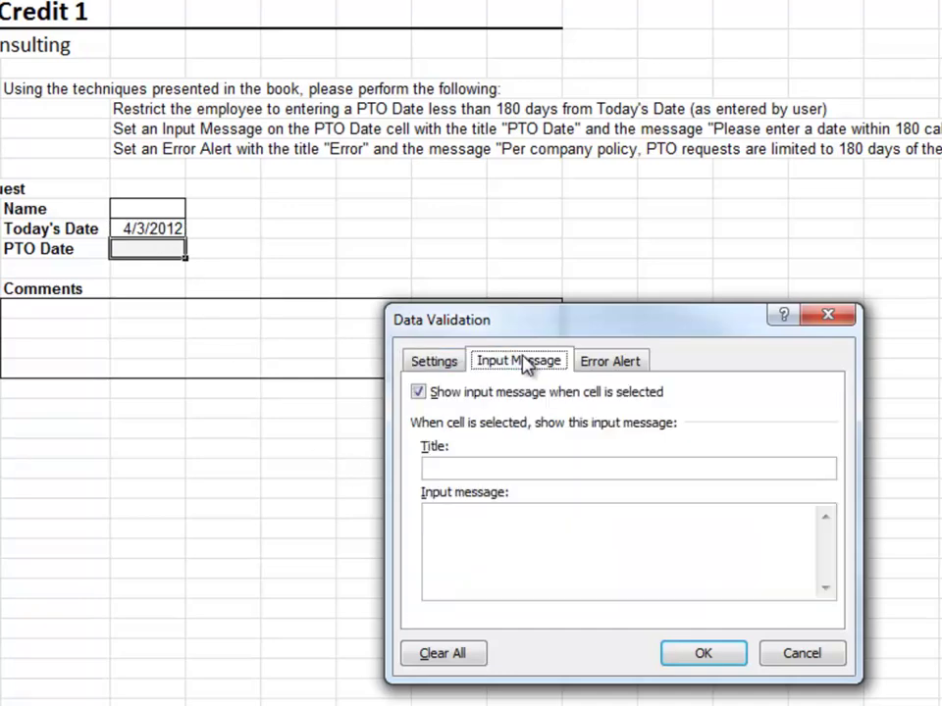
pyautogui.click(488, 469)
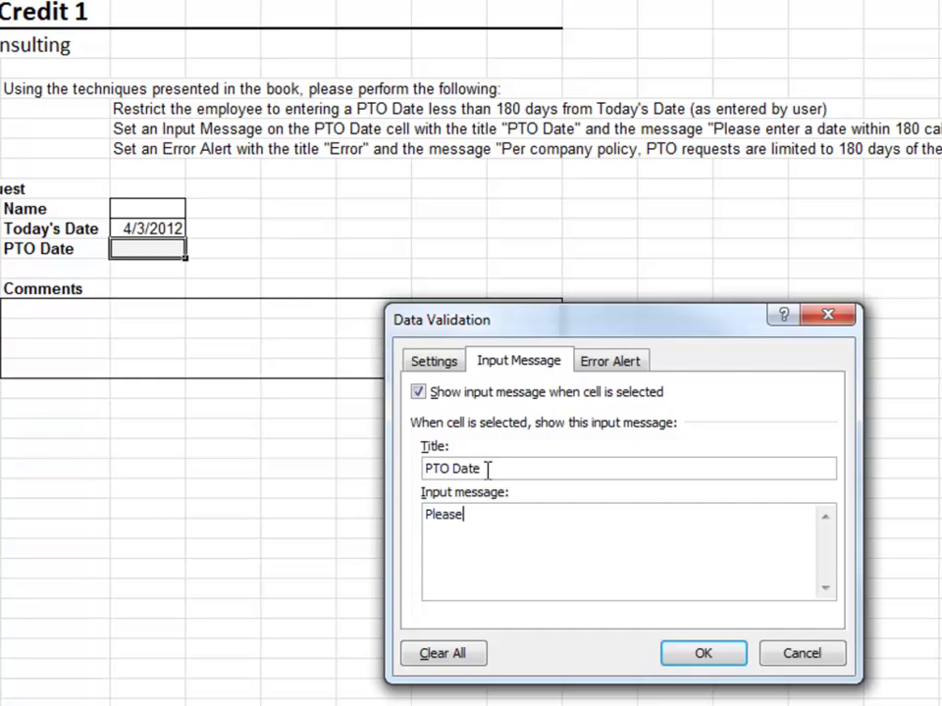
pyautogui.write("enter a date within 180 calendar days of Today's date")
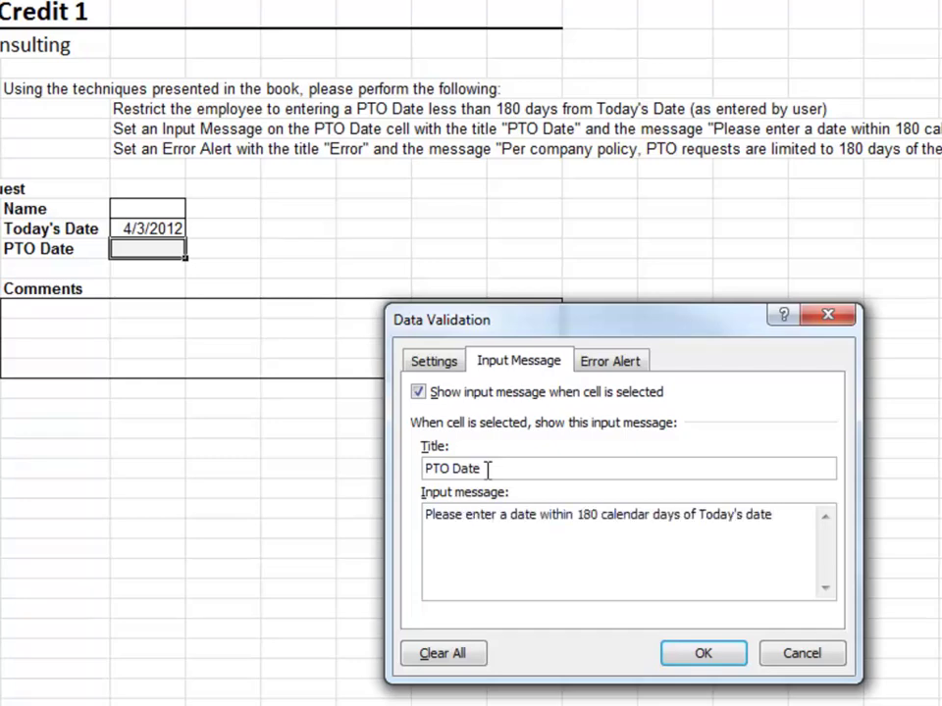
# - Add a Stop error alert titled 'Error' citing the 180-day PTO policy and apply the rule
pyautogui.click(611, 361)
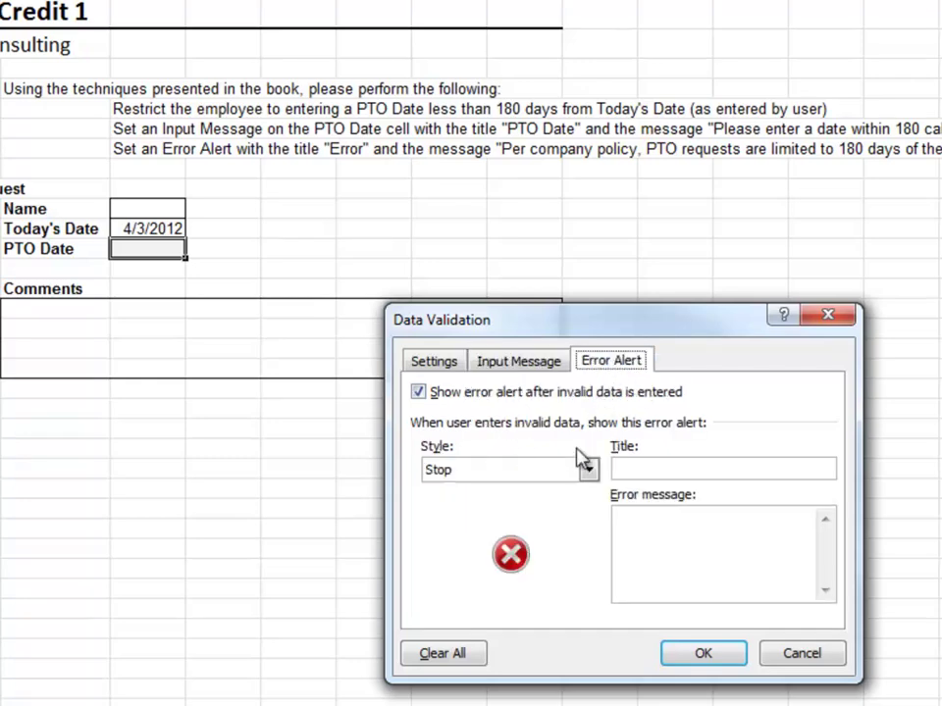
pyautogui.click(663, 470)
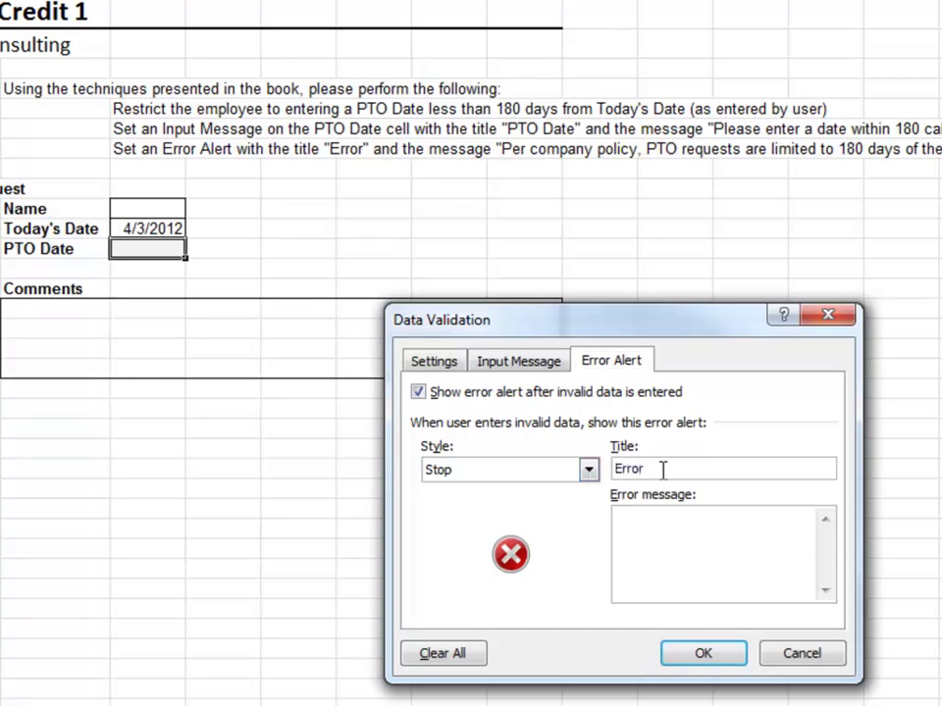
pyautogui.write('r company policy, PTO requests are limited to 180 days of the date of the request.')
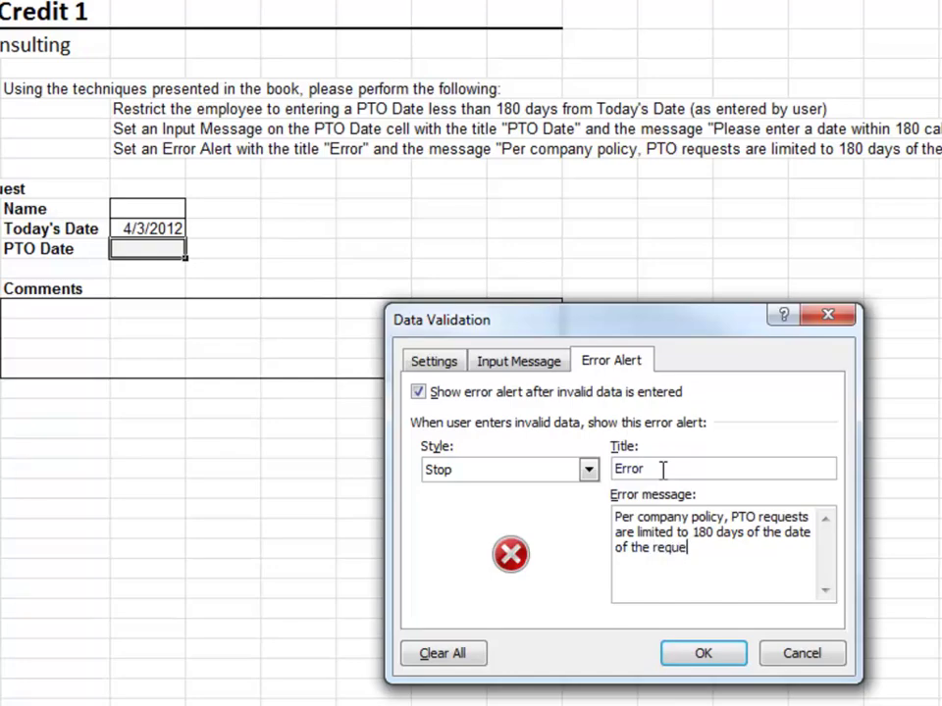
pyautogui.click(716, 656)
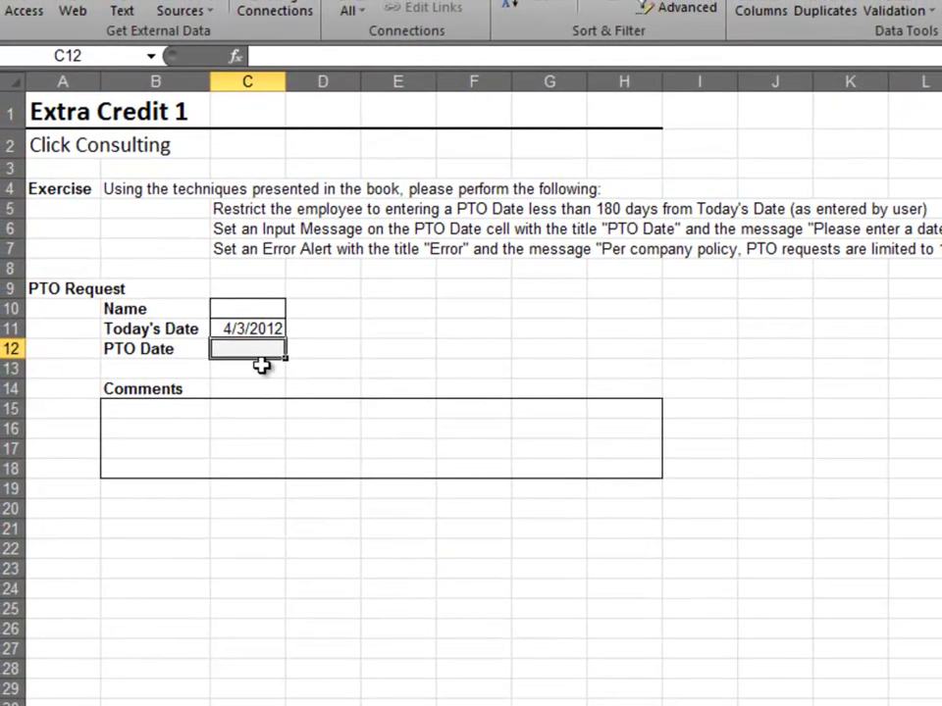
# - Test the PTO Date cell: 5/1/2012 is accepted, while 4/3/13 is rejected
pyautogui.click(251, 342)
pyautogui.write('5/1/12')
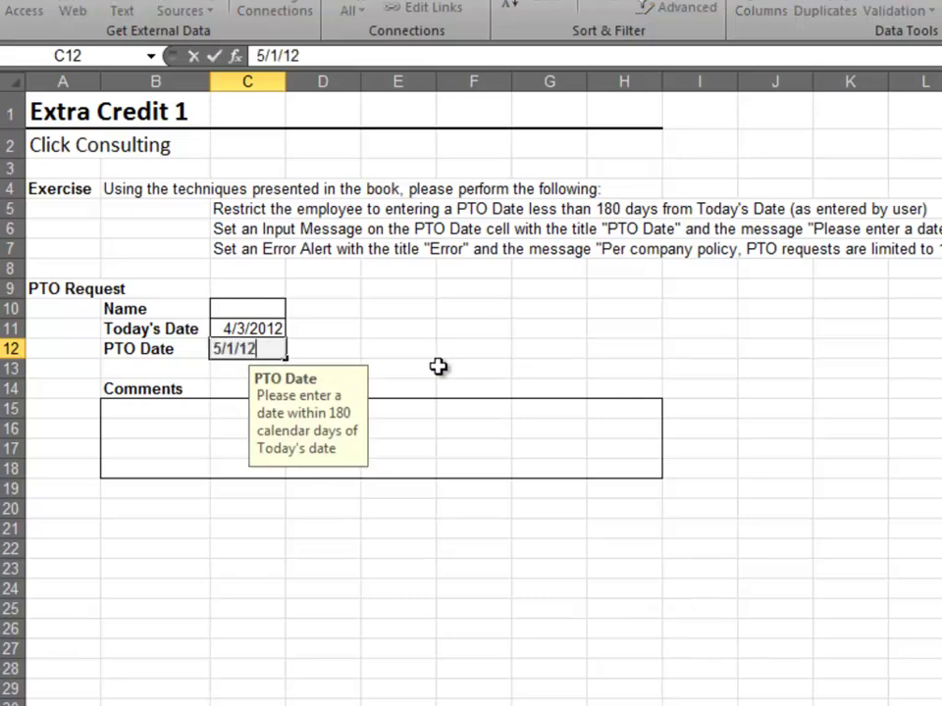
pyautogui.press('Return')
pyautogui.press('Up')
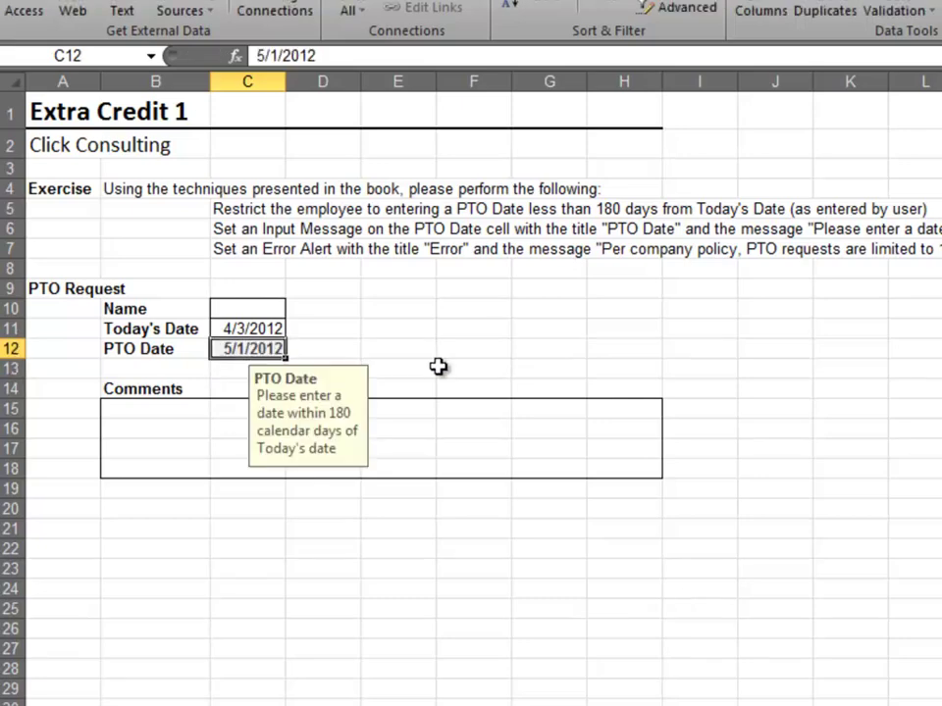
pyautogui.write('4/3/13')
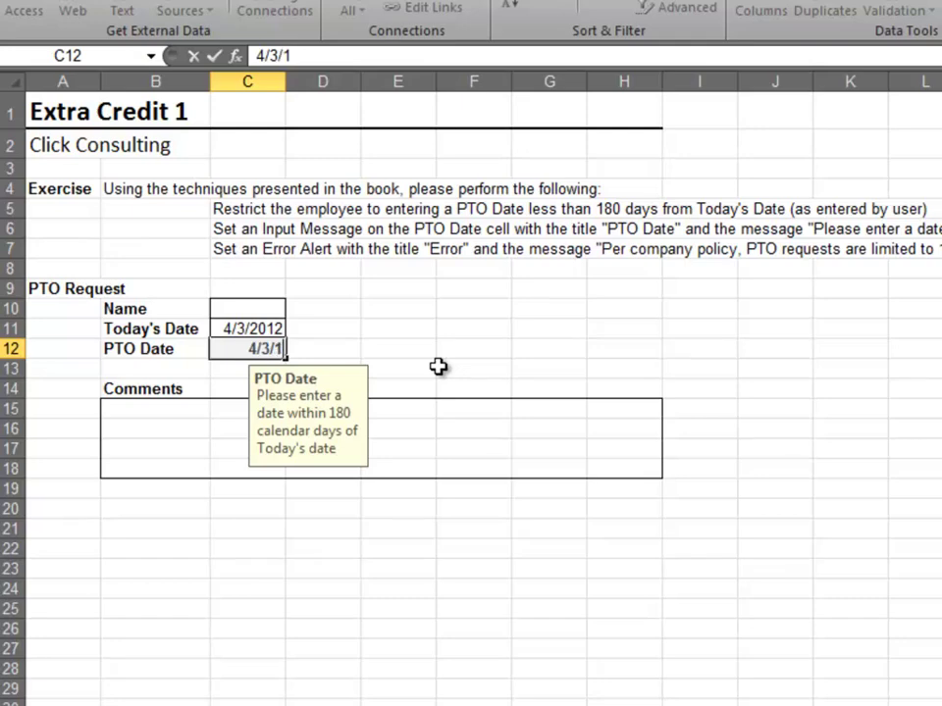
pyautogui.press('Return')
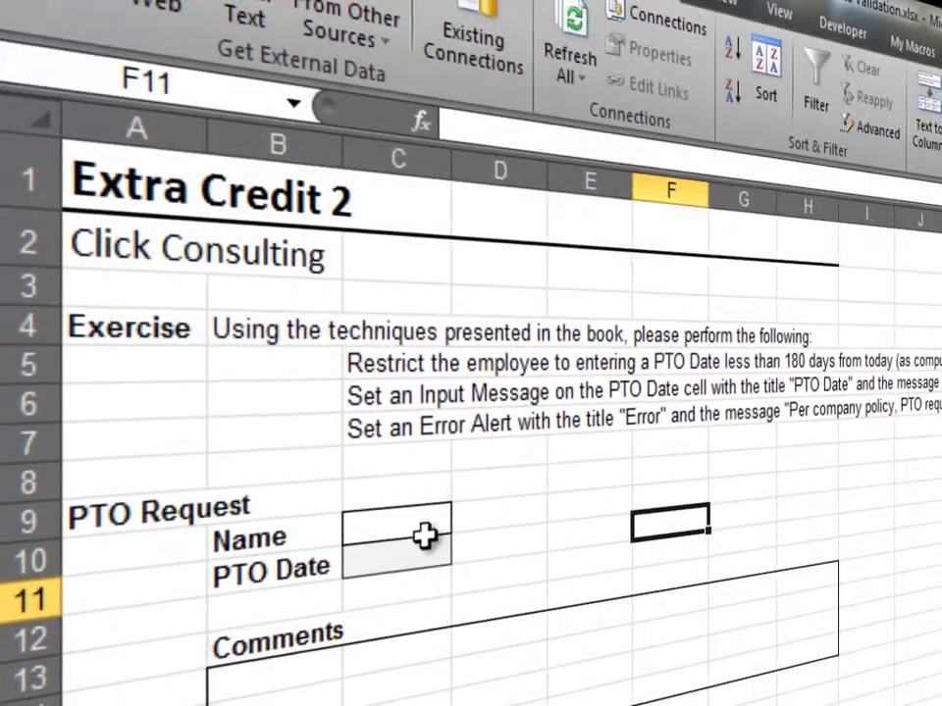
# - On Extra Credit 2, give the PTO Date cell a Date rule of less than or equal to =today()+180
pyautogui.click(396, 546)
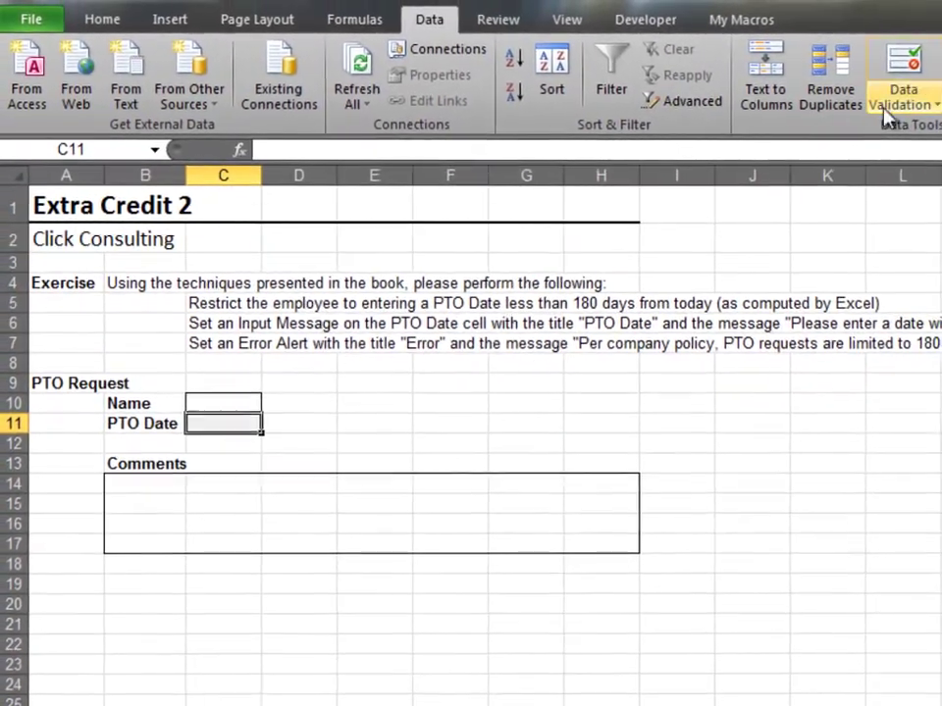
pyautogui.click(904, 93)
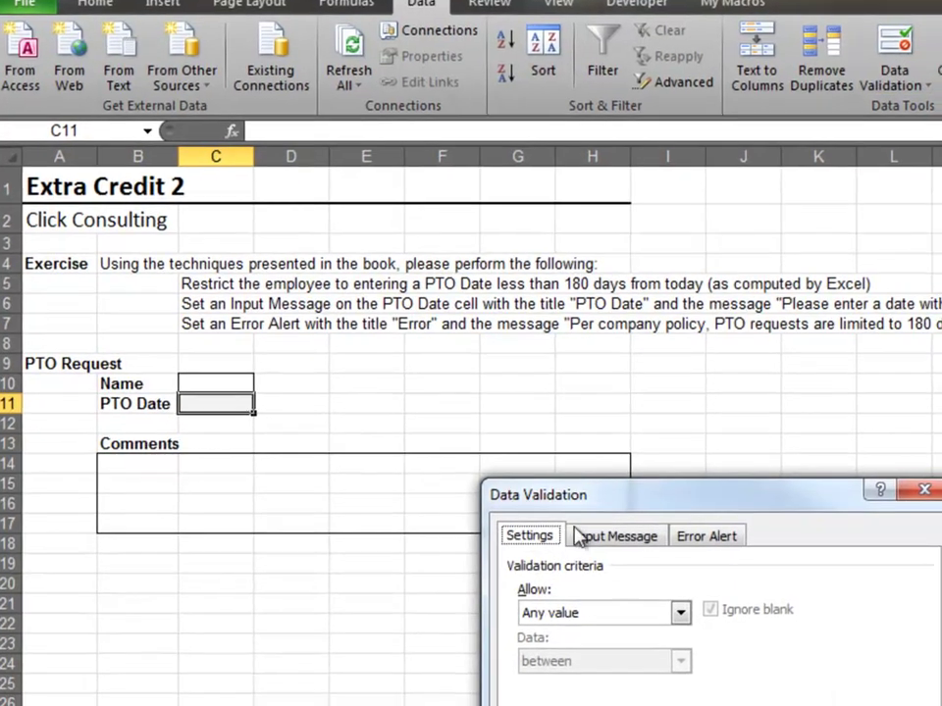
pyautogui.click(579, 632)
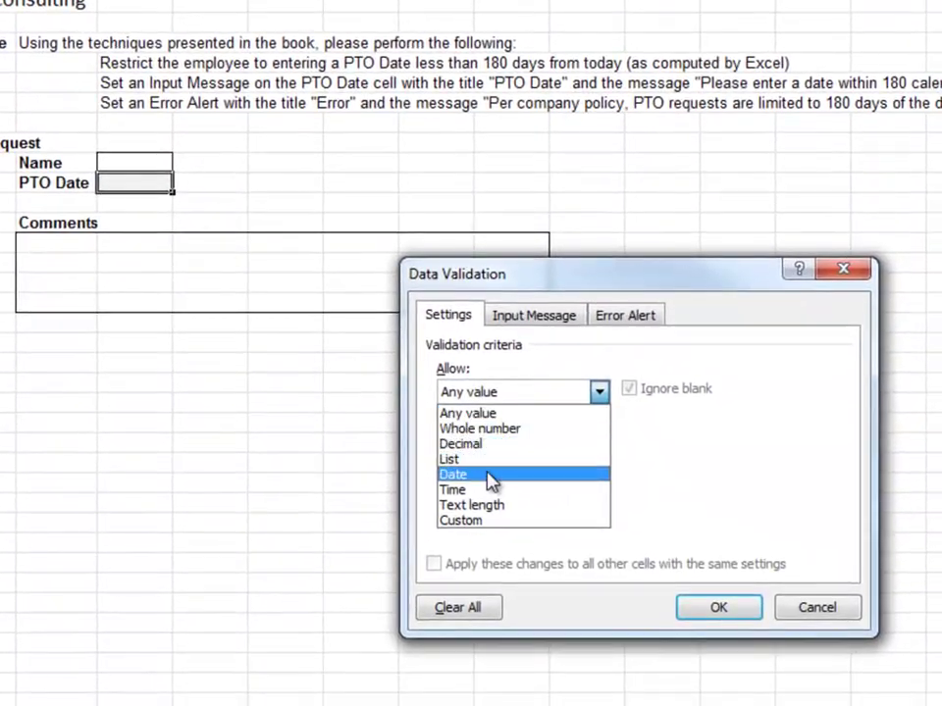
pyautogui.click(490, 477)
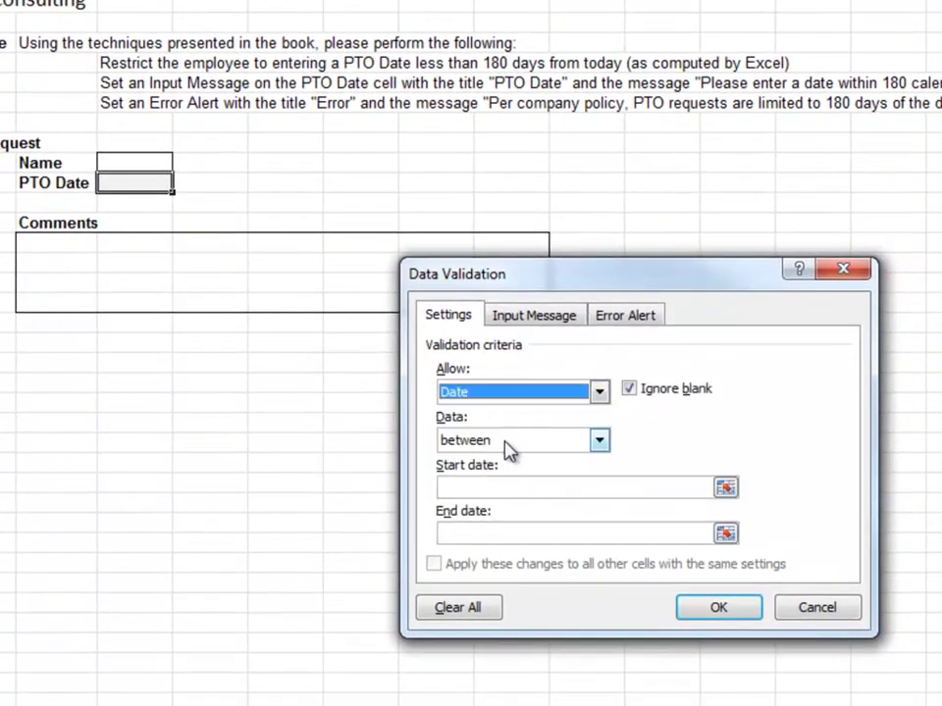
pyautogui.click(505, 442)
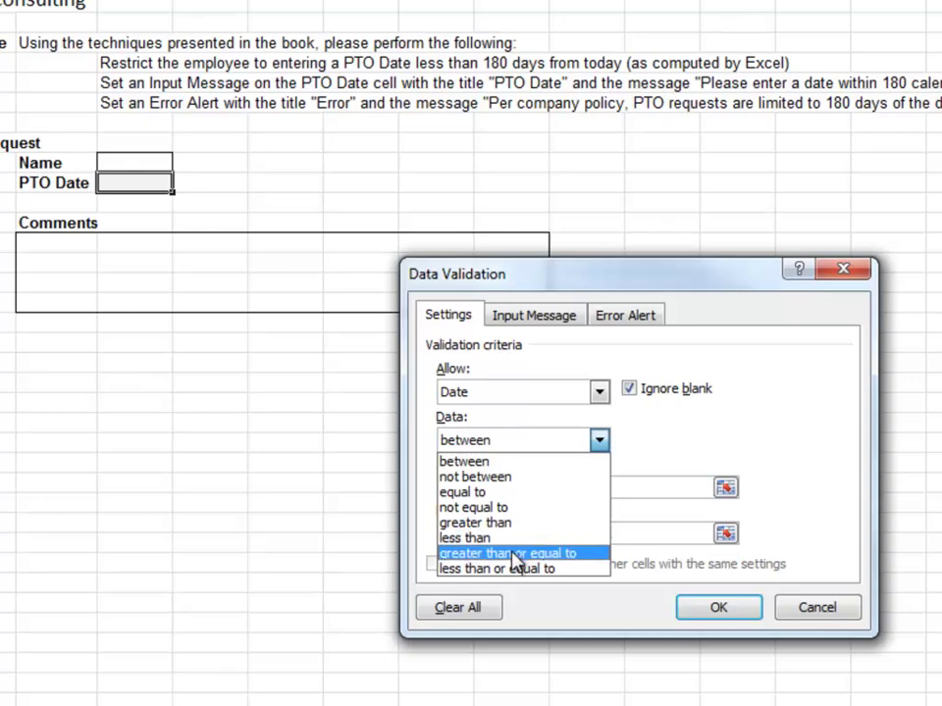
pyautogui.click(514, 570)
pyautogui.click(498, 485)
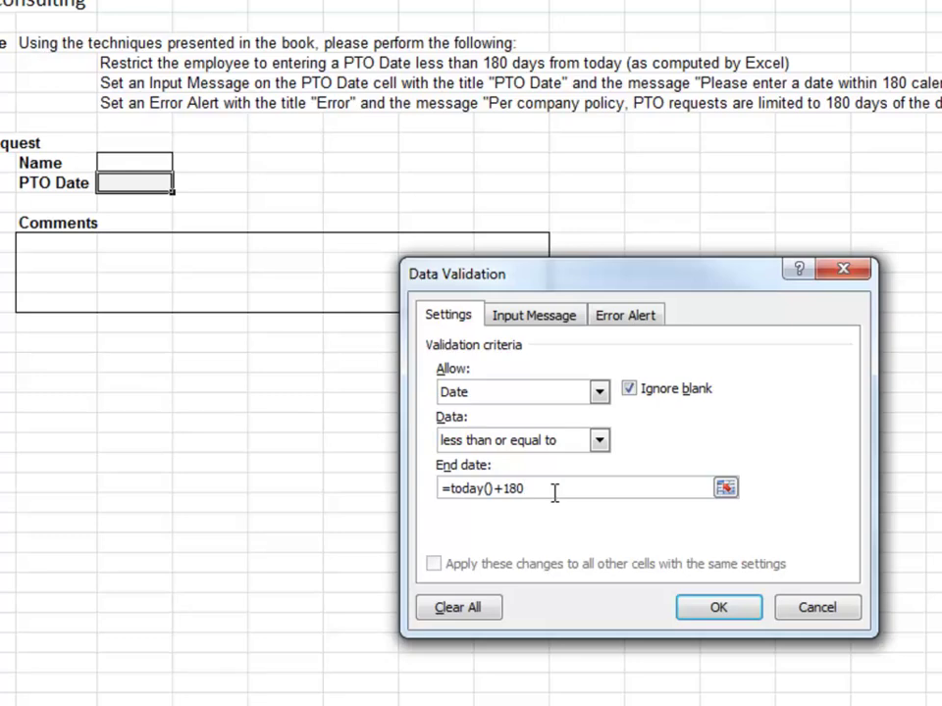
# - Add the 'PTO Date' input message: 'Please enter a date within 180 calendar days of Today'
pyautogui.click(564, 316)
pyautogui.click(493, 420)
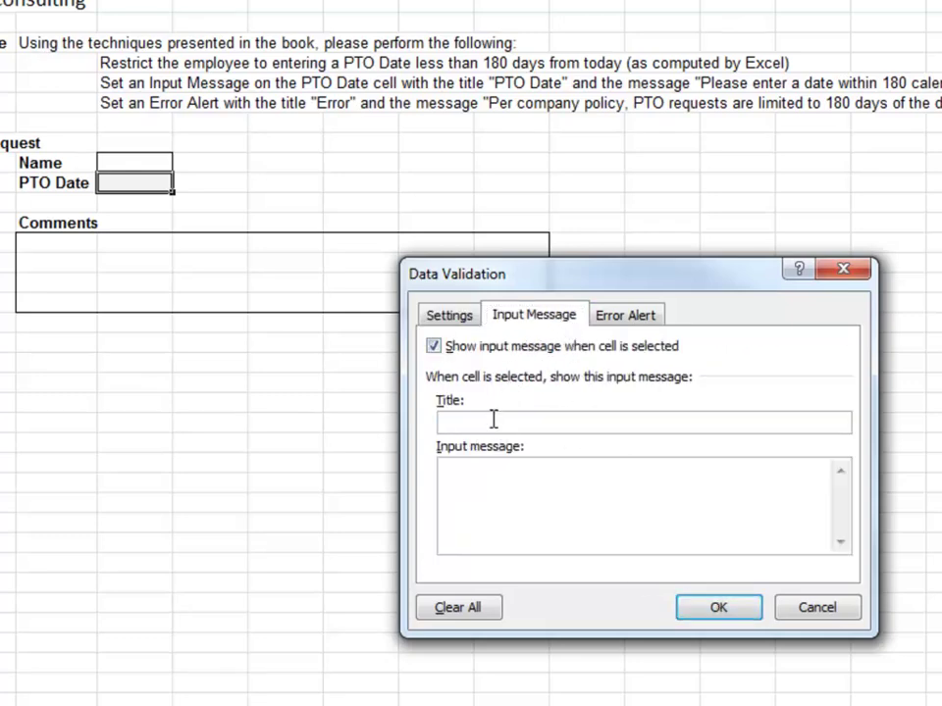
pyautogui.write('PTO Date')
pyautogui.press('Tab')
pyautogui.write('Please enter a date within 180 calendar days of Today')
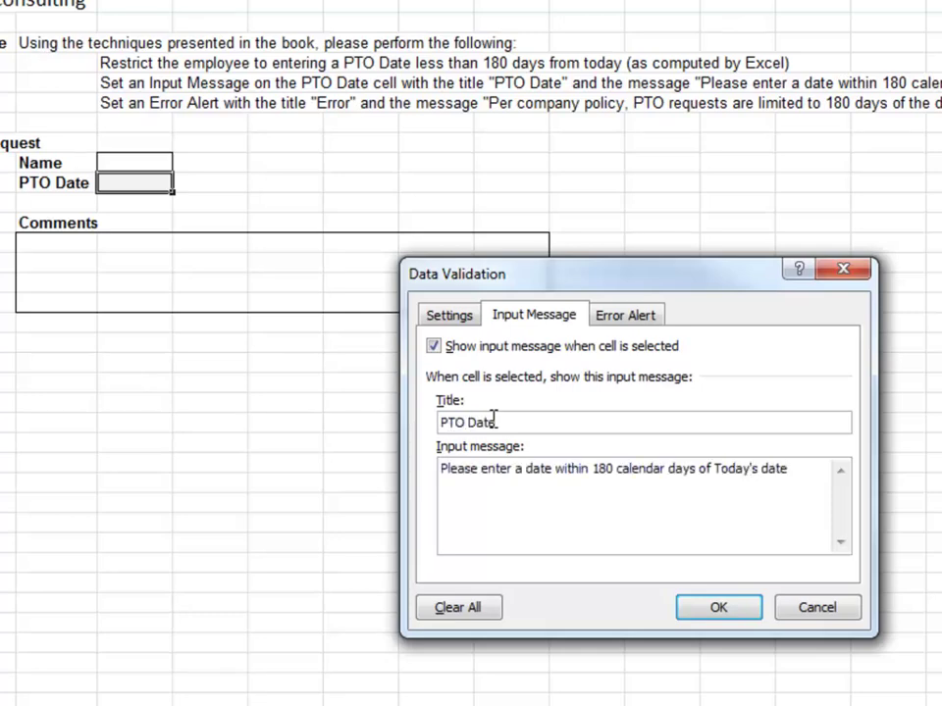
# - Add a Stop error alert titled 'Error' with the 180-day company PTO policy message, and apply it
pyautogui.click(646, 315)
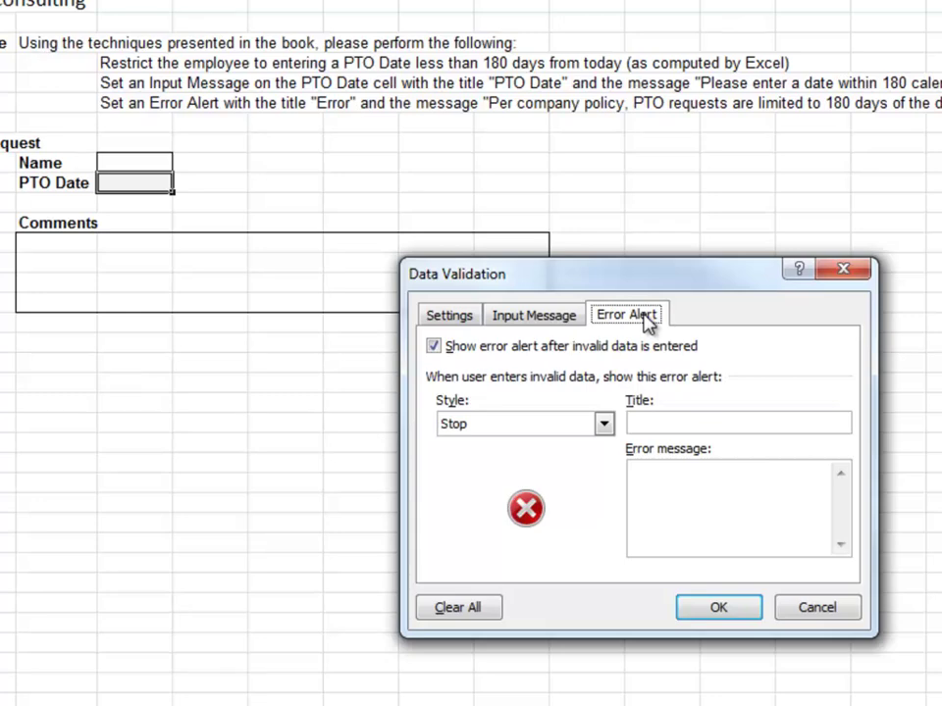
pyautogui.click(667, 418)
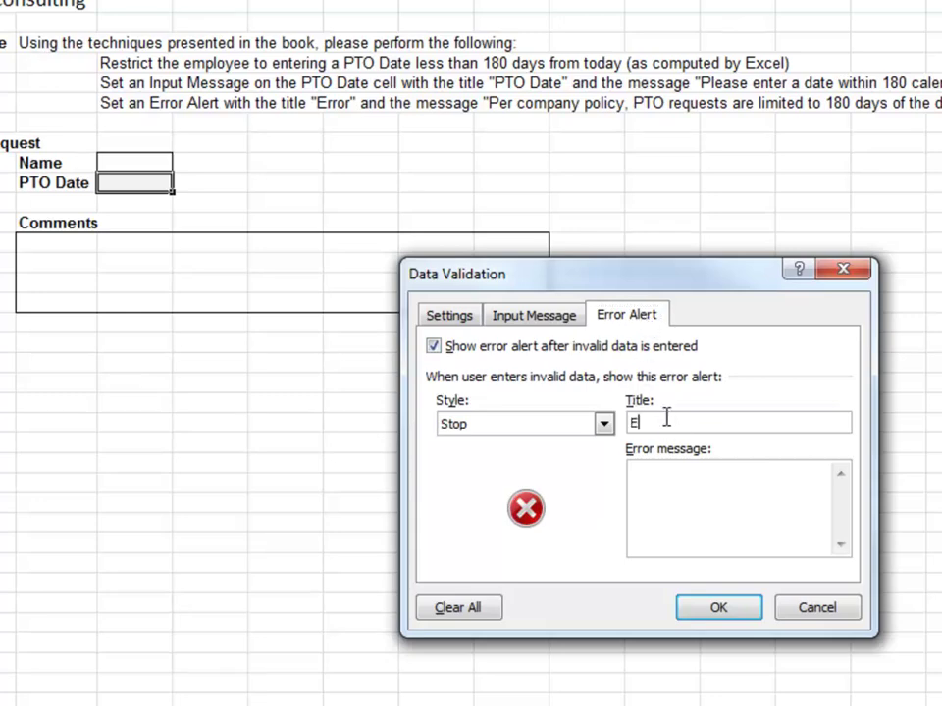
pyautogui.write('Error')
pyautogui.press('Tab')
pyautogui.write('Per company policy, PTO requests are limited to 180 days of the date of th')
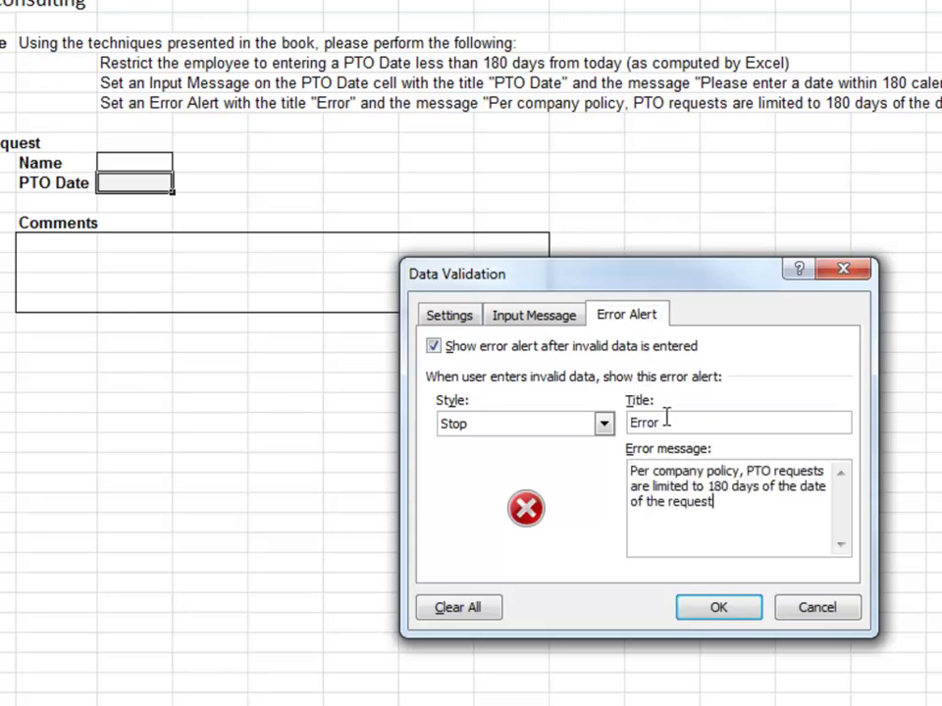
pyautogui.click(728, 607)
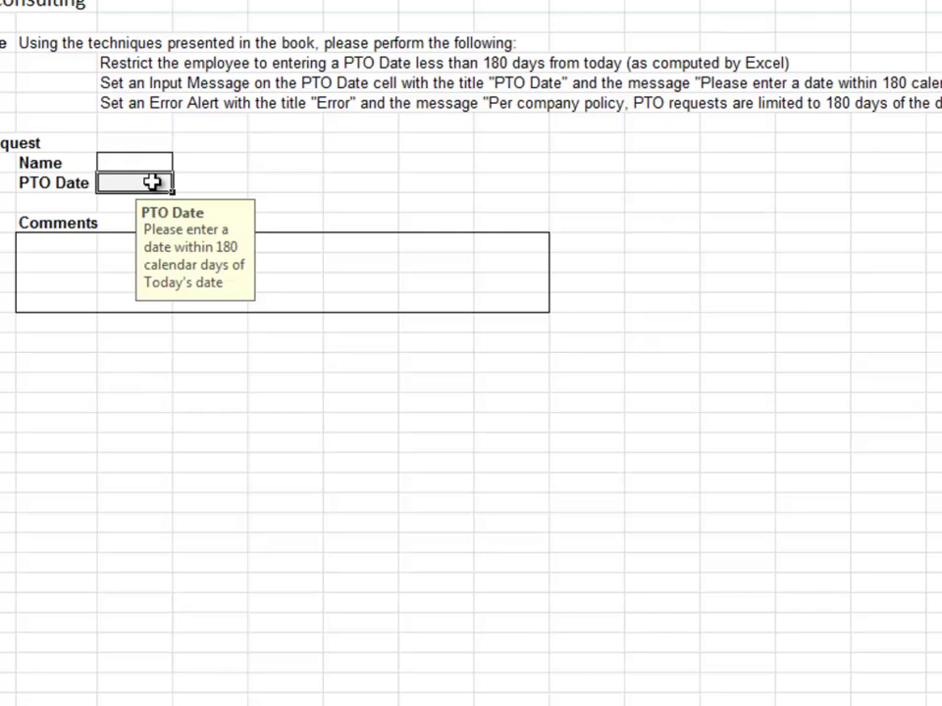
# - Test the Extra Credit 2 PTO Date cell: 4/5/2012 is accepted, while 4/5/13 triggers the error alert
pyautogui.write('4/5/2012')
pyautogui.press('Return')
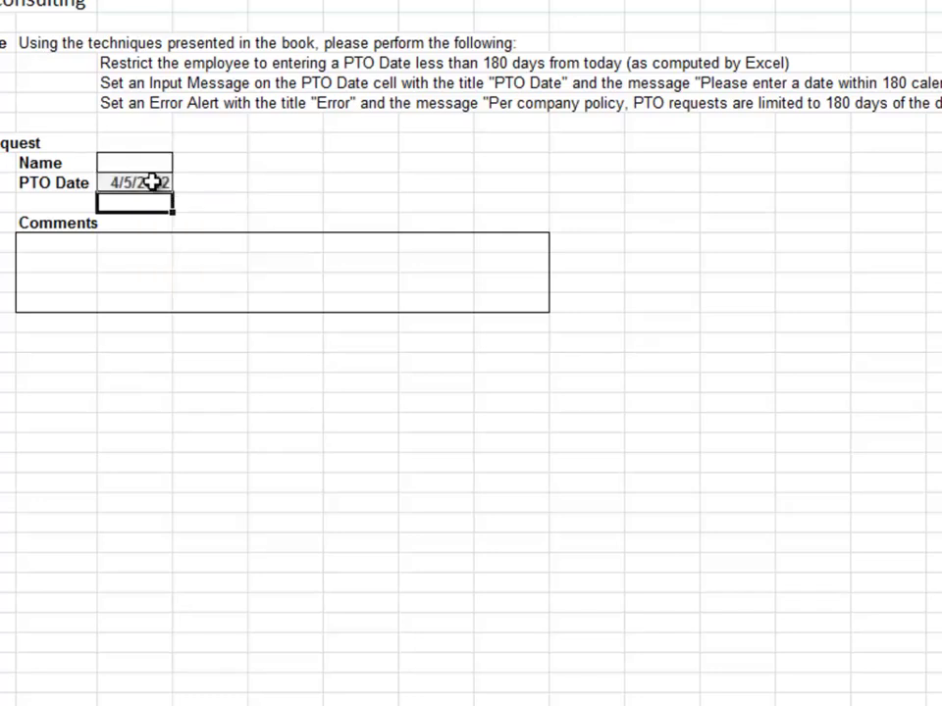
pyautogui.click(152, 182)
pyautogui.write('4/5/1')
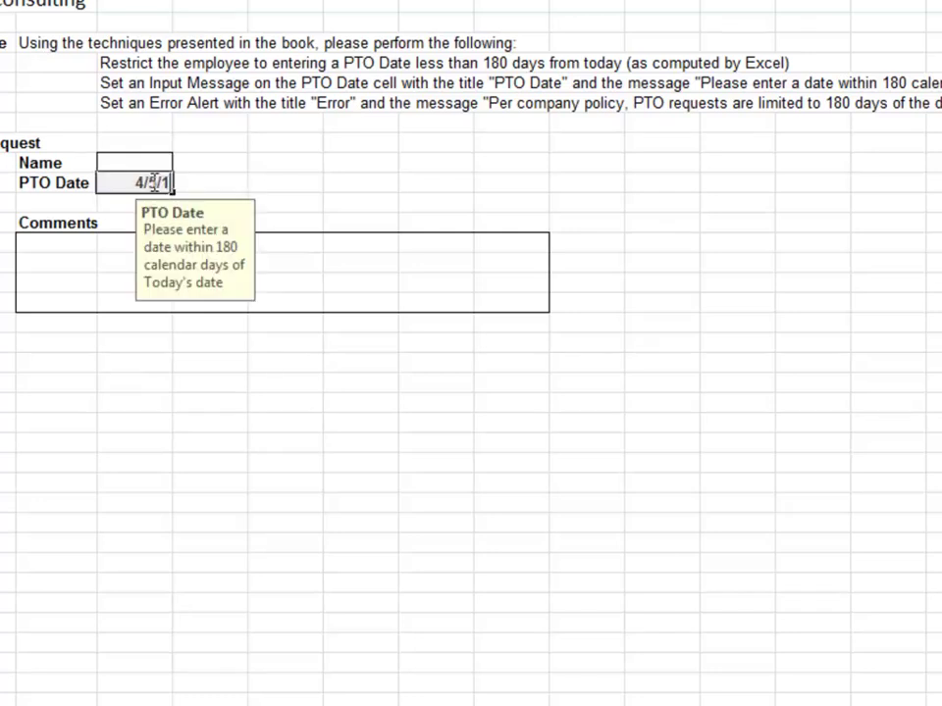
pyautogui.write('3')
pyautogui.press('Return')
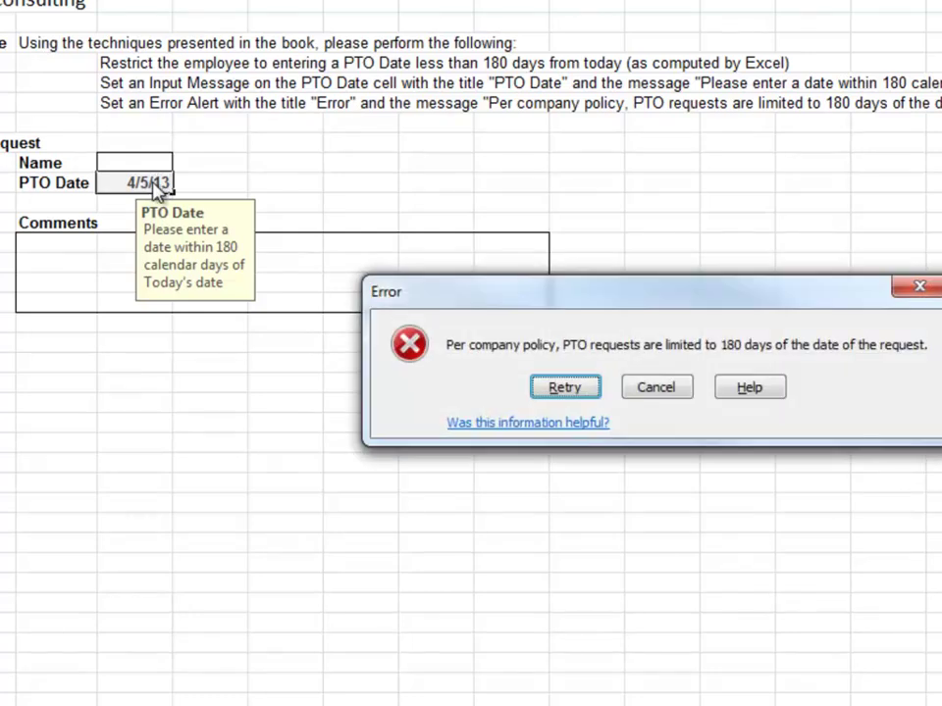